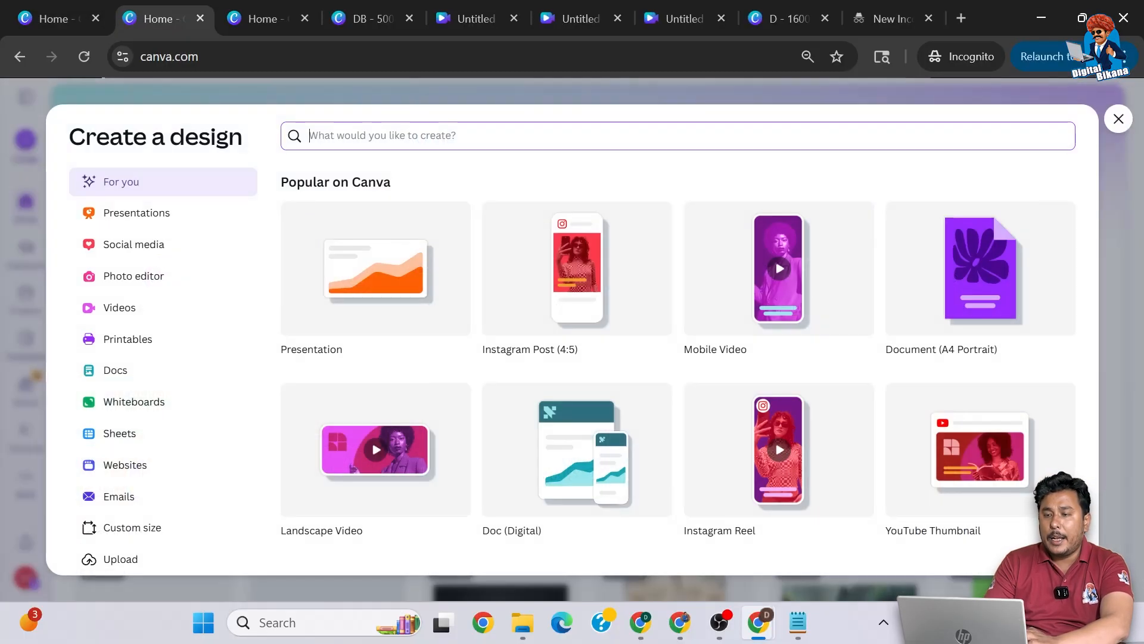
Step: Find the flyer formats and create a blank Flyer (Portrait US) design, 8.5 × 11 in
text(flyer)
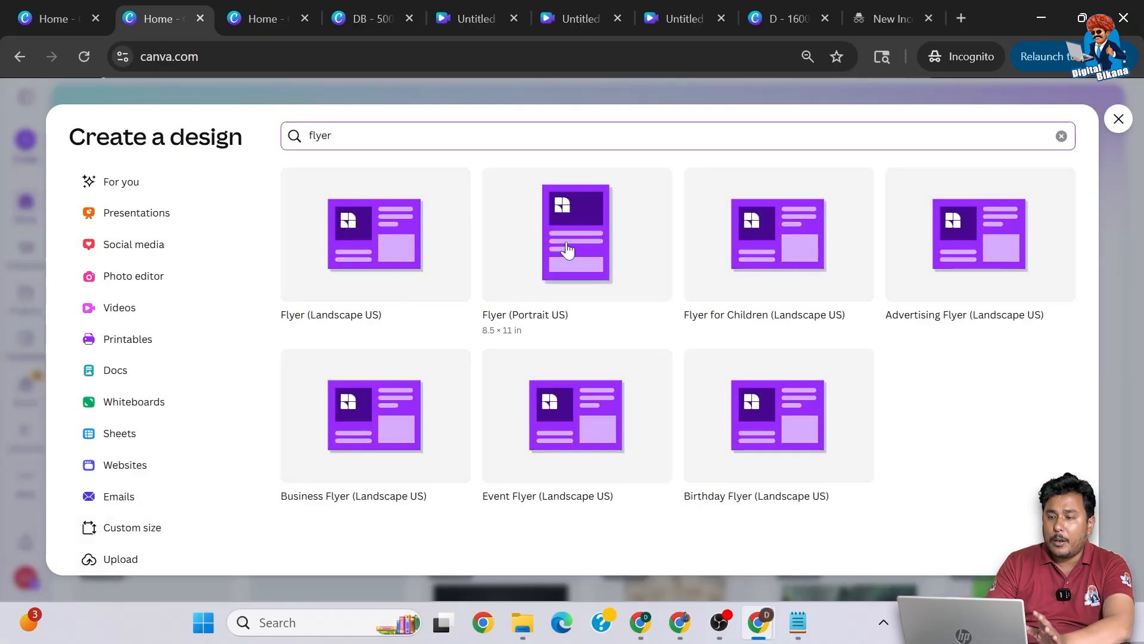
click(565, 244)
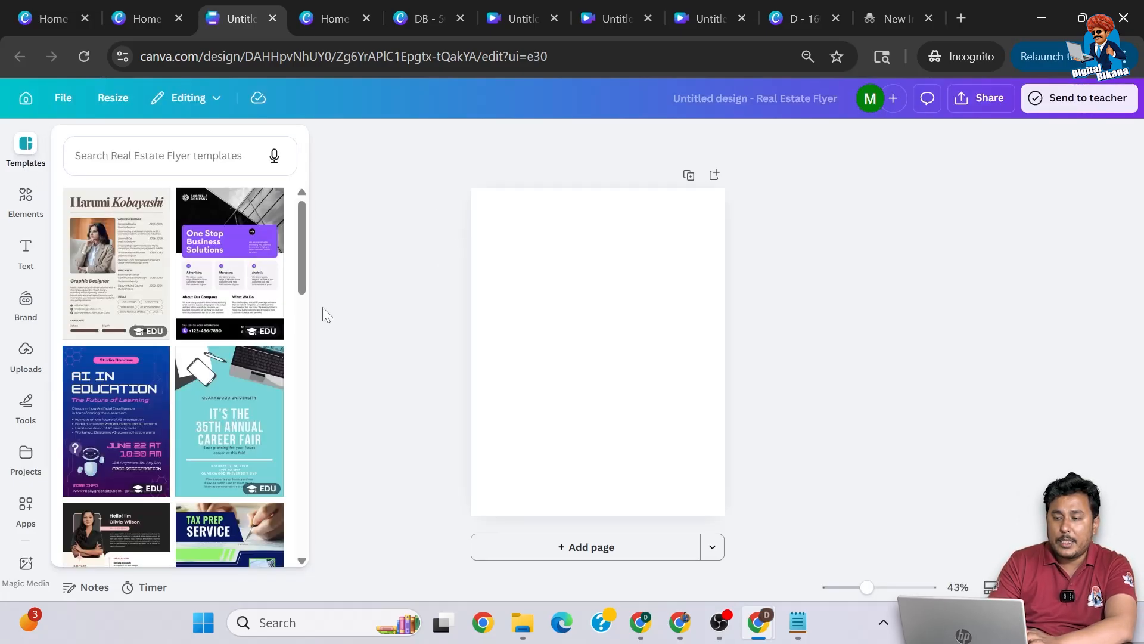
Step: Search the elements for "man fashion" and show all photo results
click(27, 202)
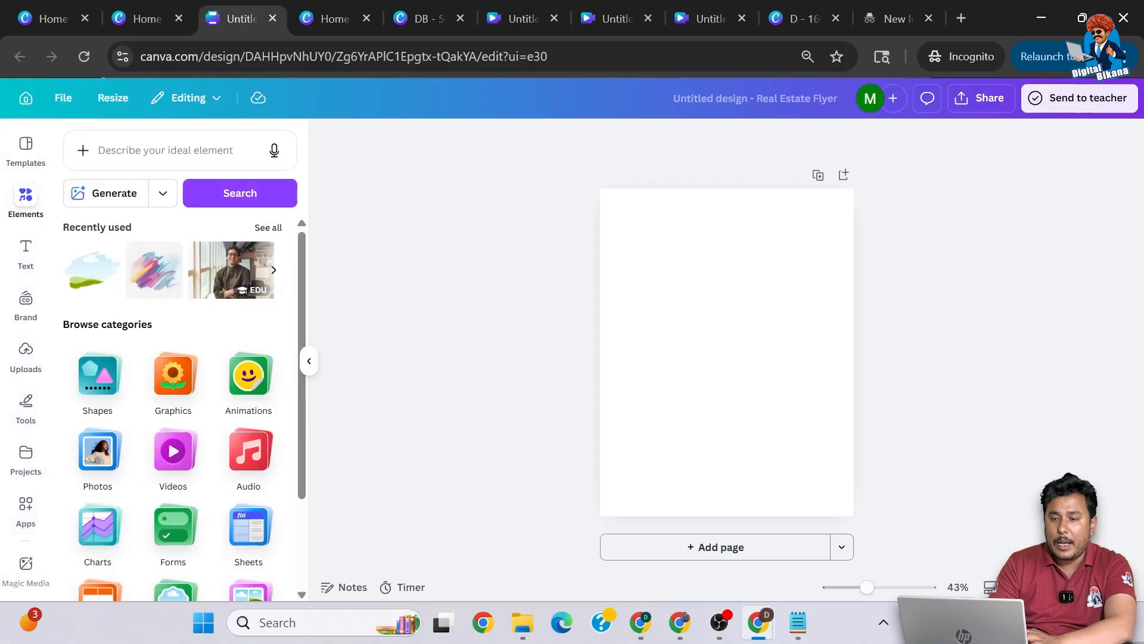
click(146, 154)
text(m)
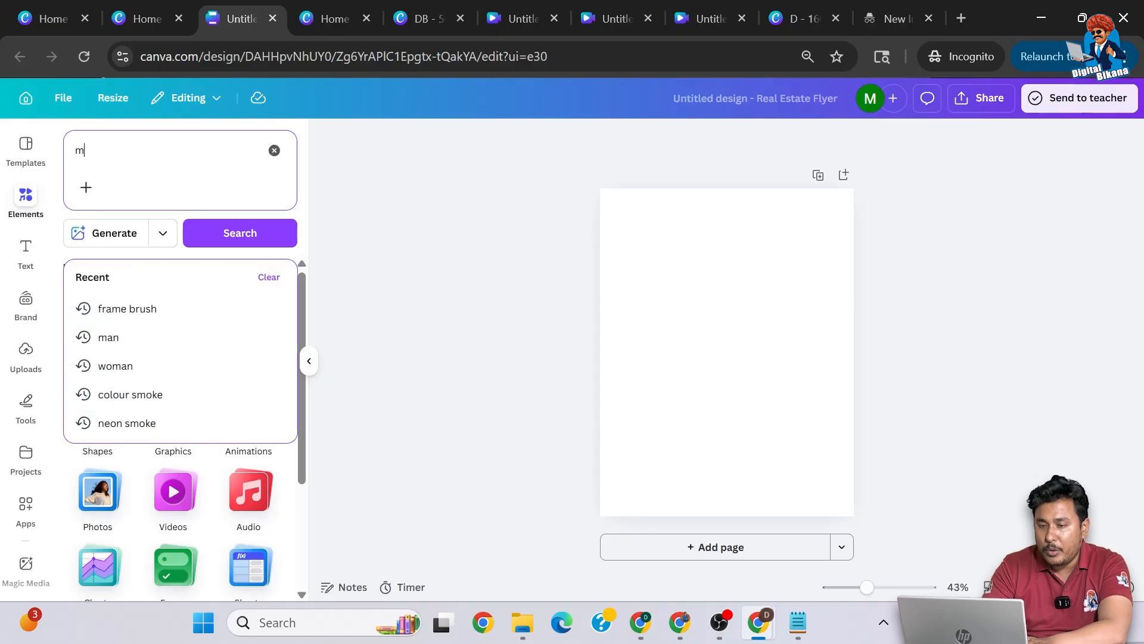
text(an fashion)
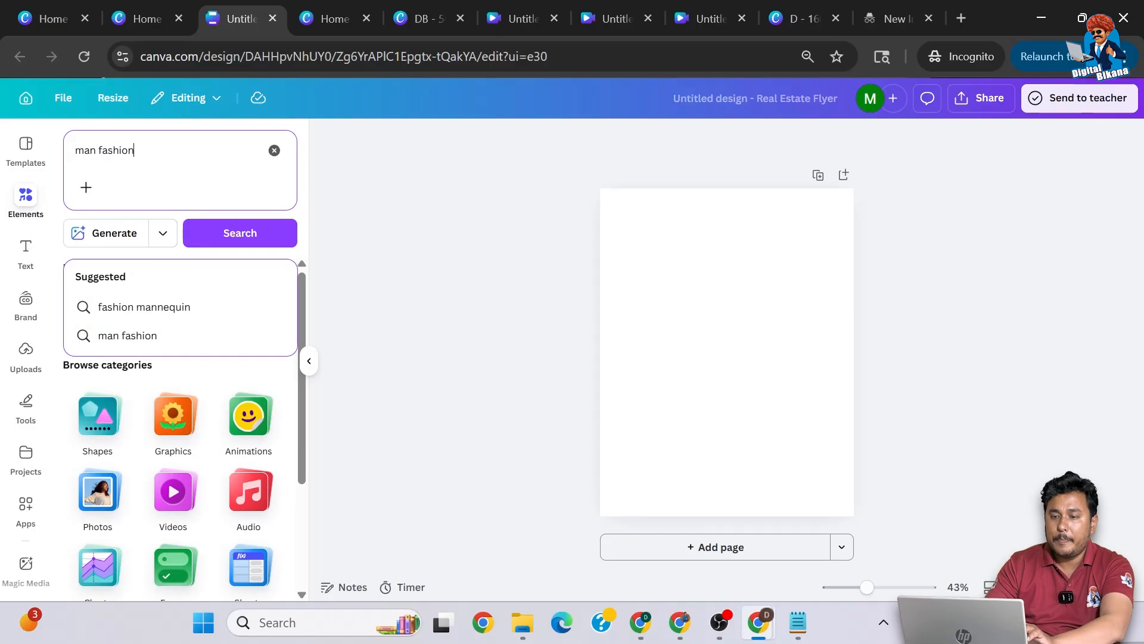
key(Return)
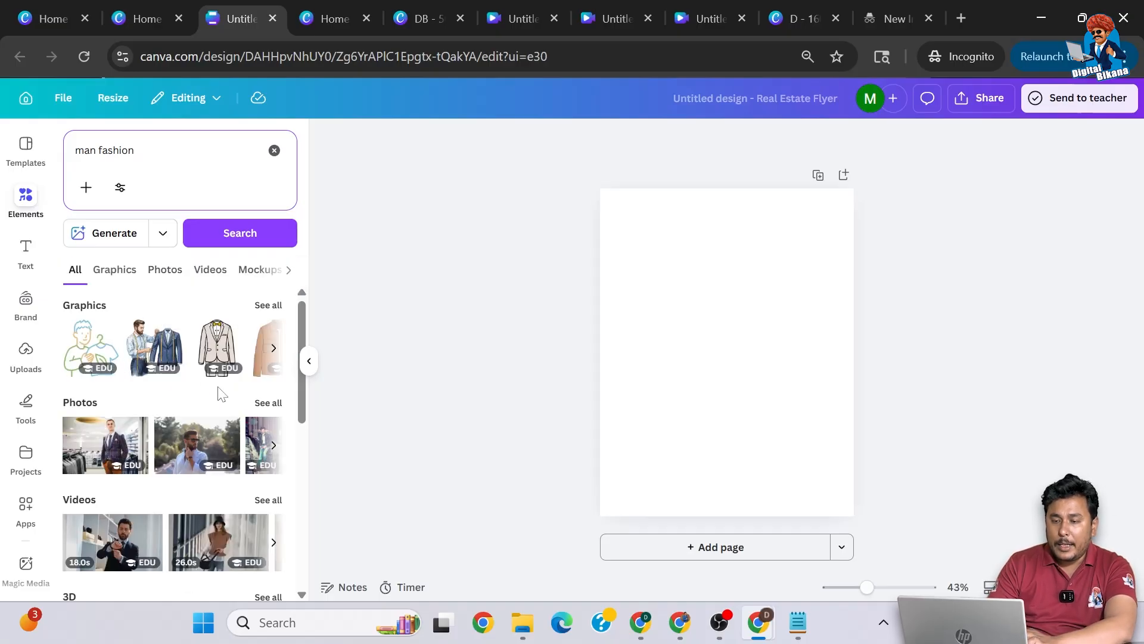
click(269, 404)
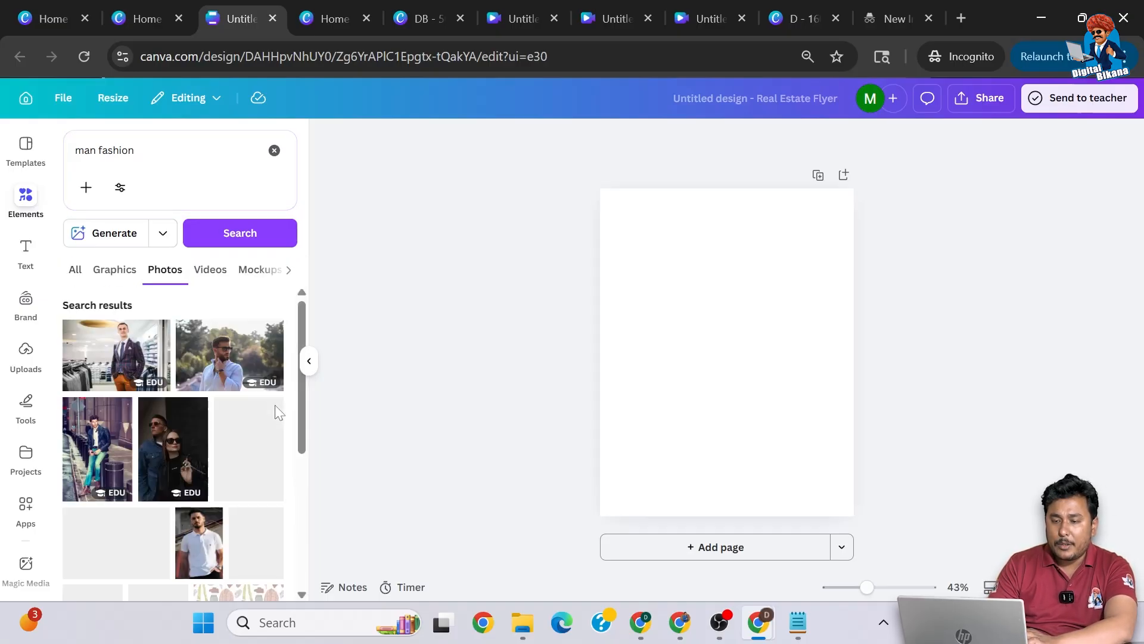
scroll(293, 352, down, 3)
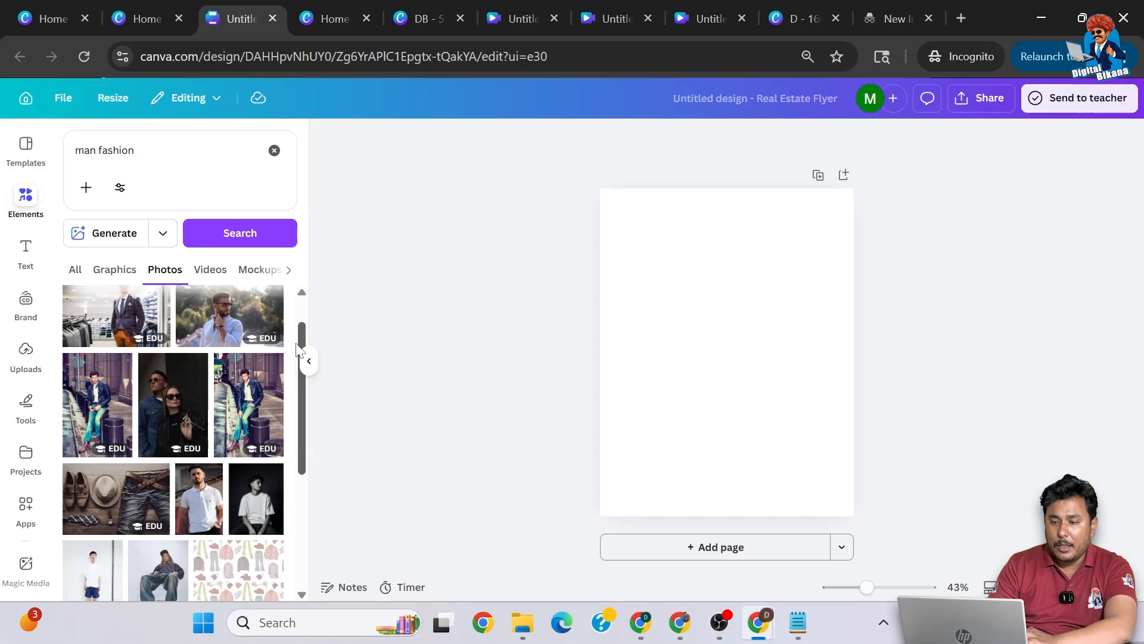
click(105, 363)
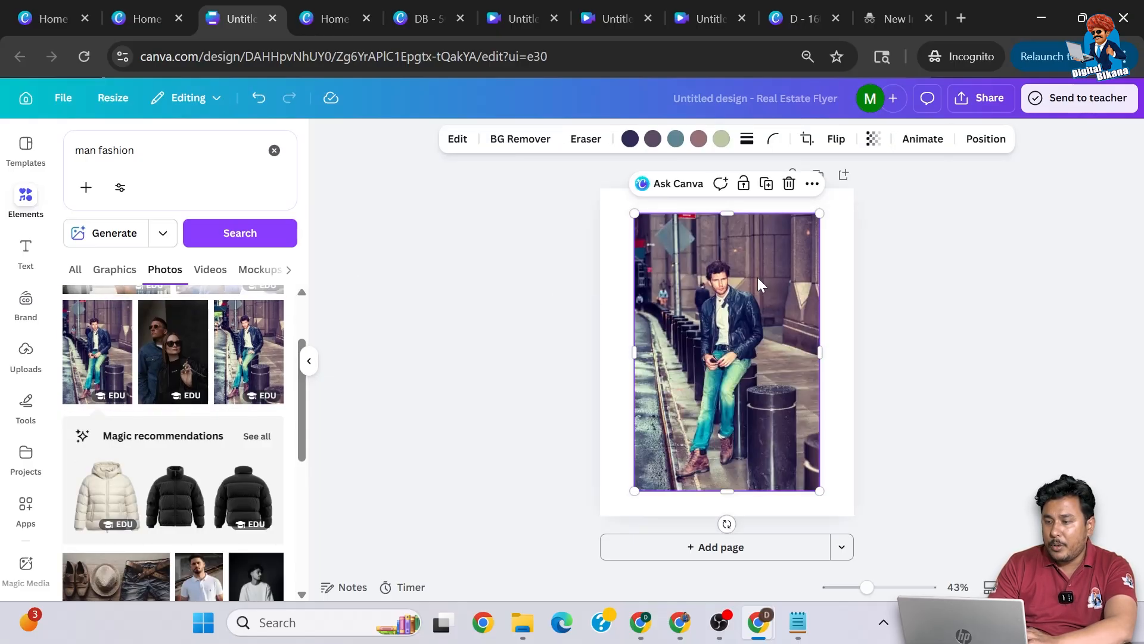
click(789, 185)
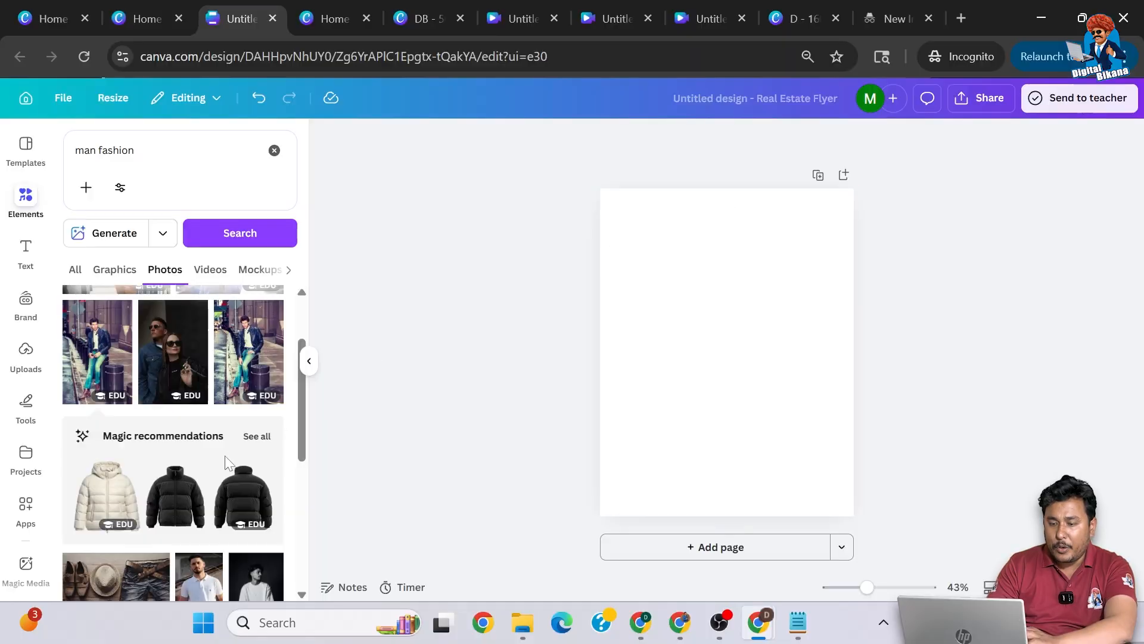
Step: Add the photo of the man in a dark suit against a concrete wall and crop both sides closer around him
scroll(224, 456, down, 6)
scroll(226, 462, down, 1)
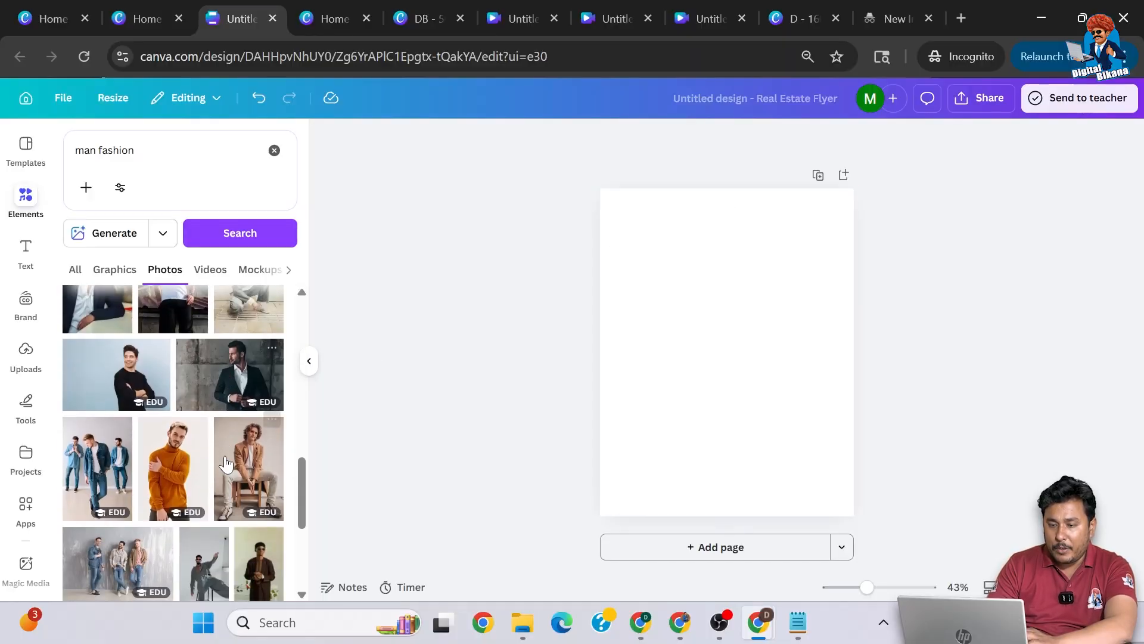
click(231, 378)
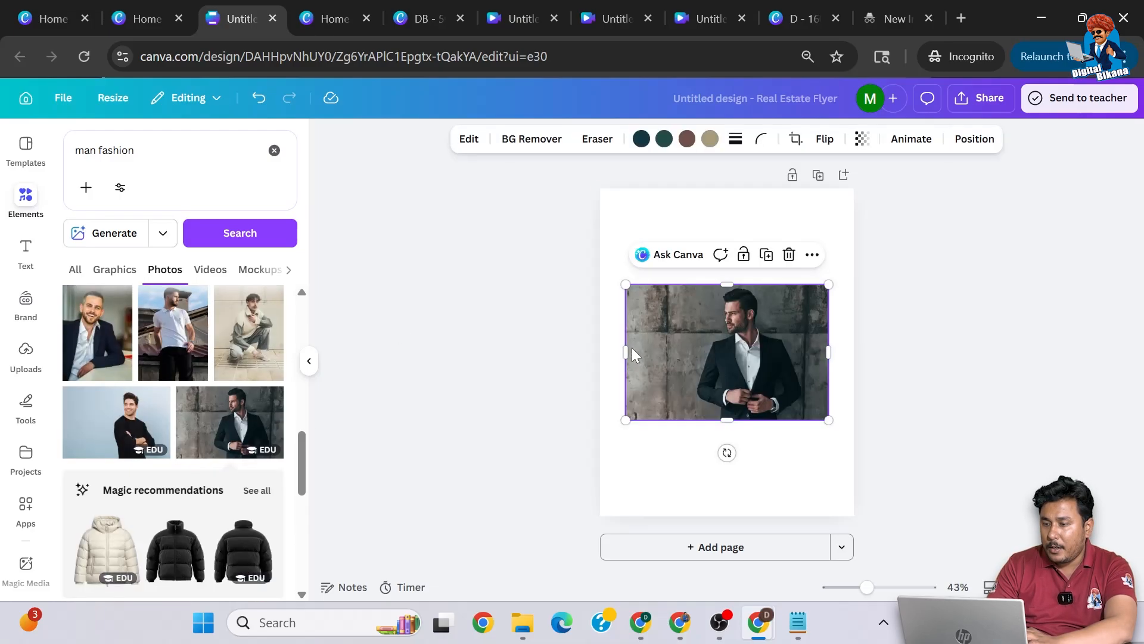
drag(657, 348, 690, 351)
drag(828, 348, 807, 349)
Step: Set the cropped photo of the man in the suit as the page background
click(833, 255)
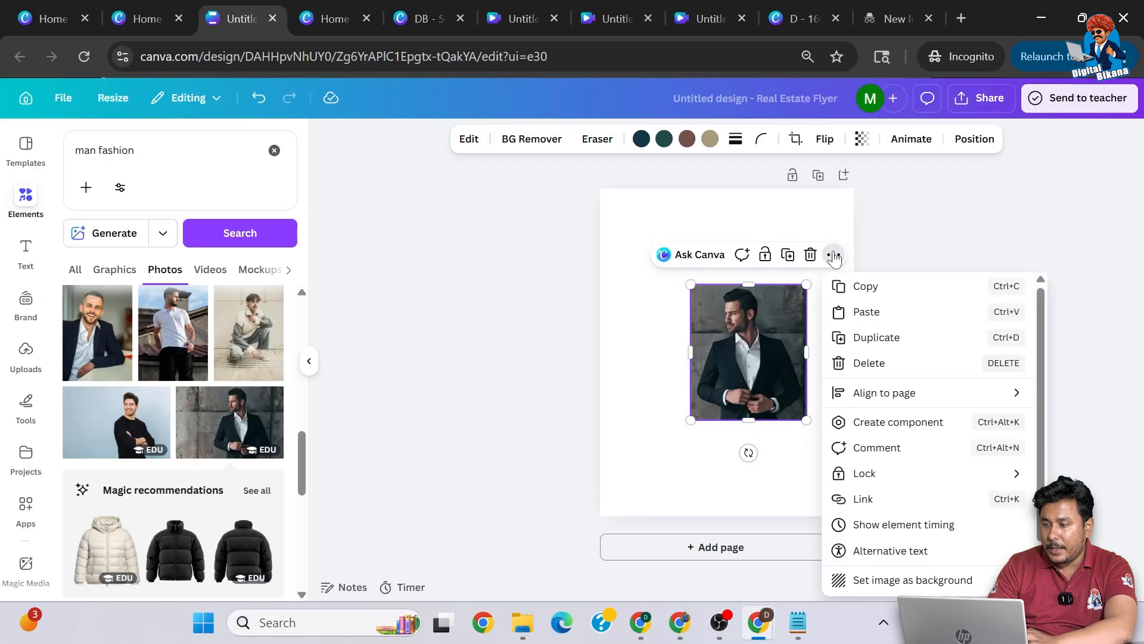
click(860, 580)
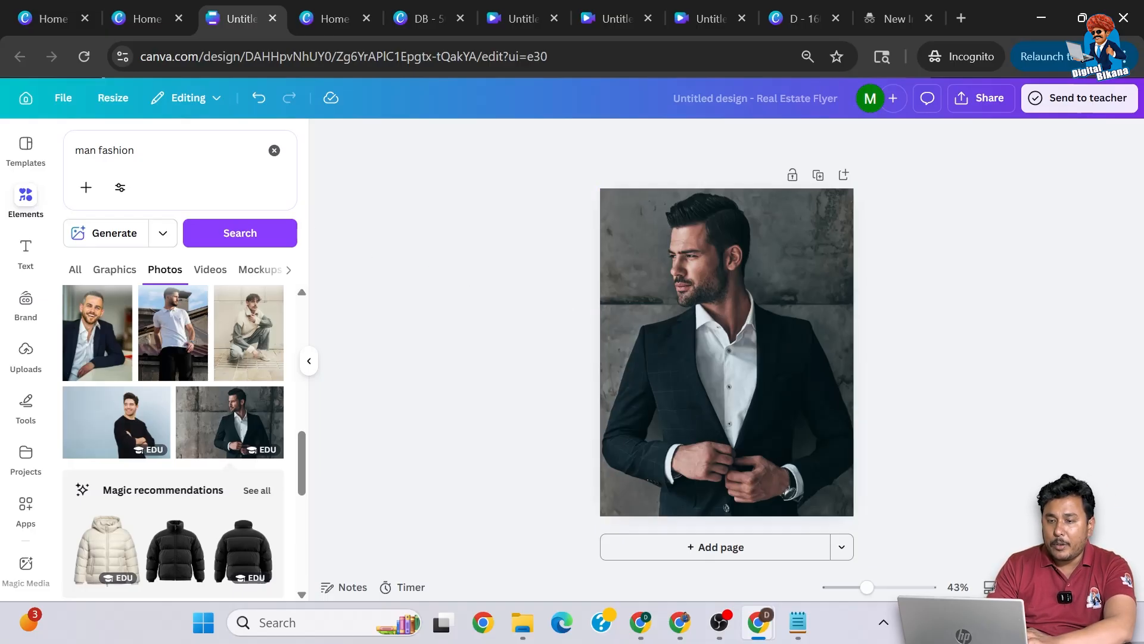
Step: Search the elements for "blue gradient" and show only graphics
click(51, 156)
text(blu)
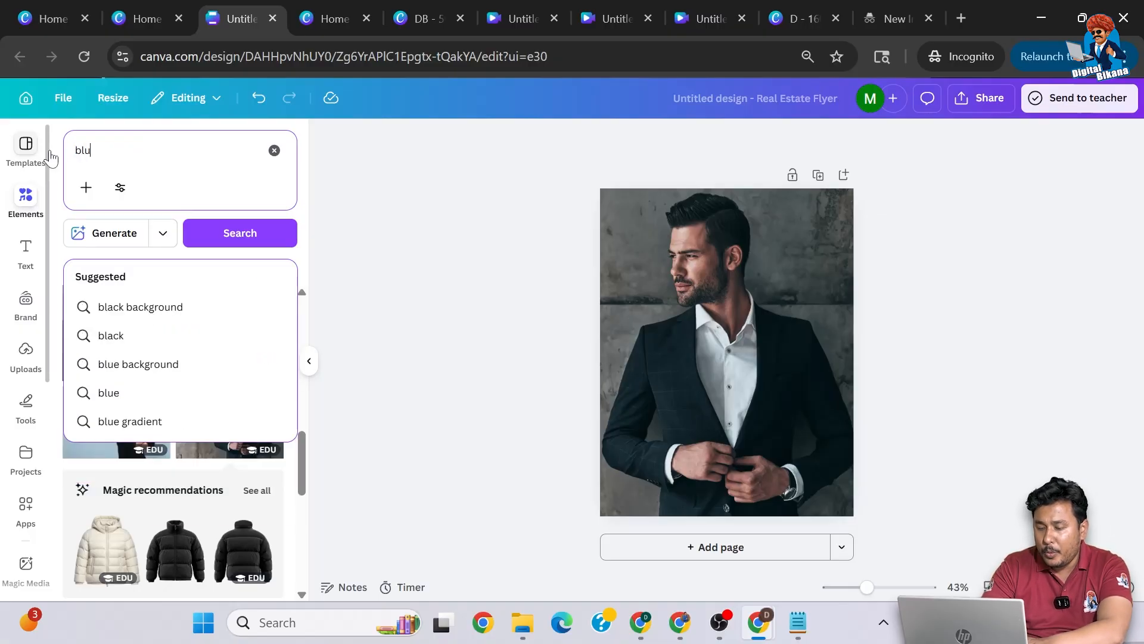
text(e gradient)
key(Return)
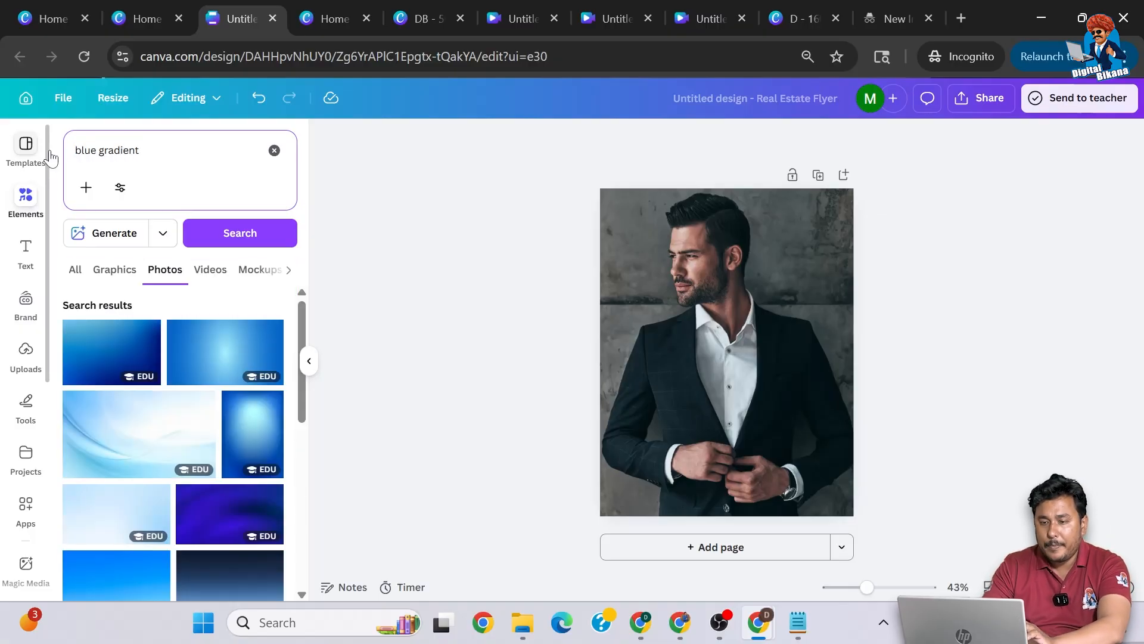
click(127, 271)
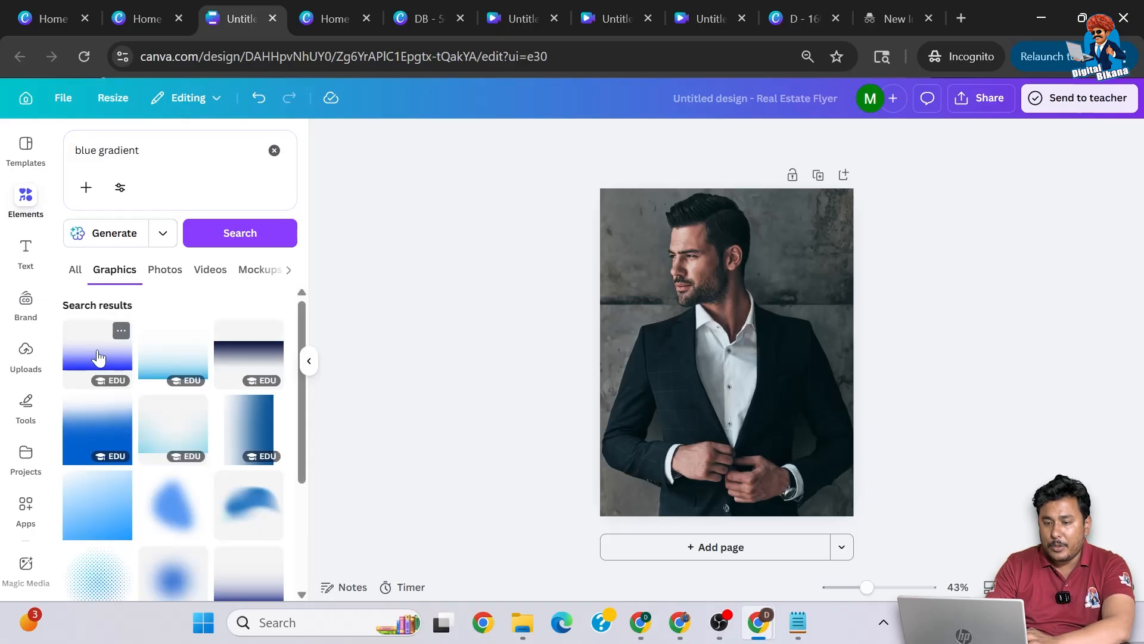
Step: Add the solid blue fade graphic, enlarge it beyond the page width and lower it so the man's face stays clear
click(92, 432)
drag(830, 245, 877, 170)
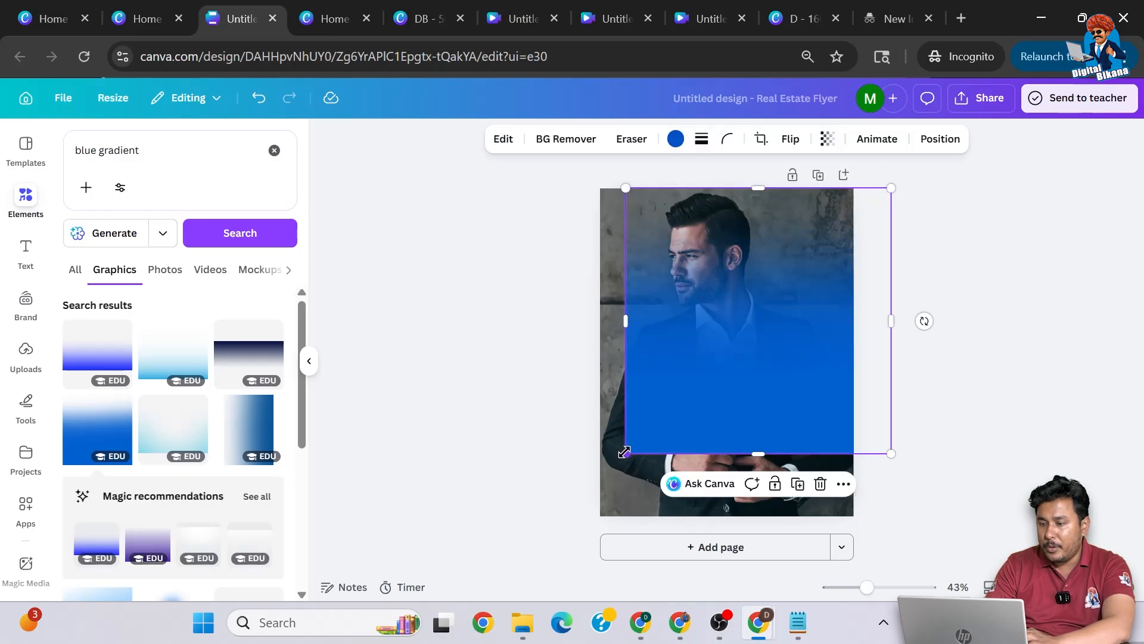
drag(624, 451, 555, 538)
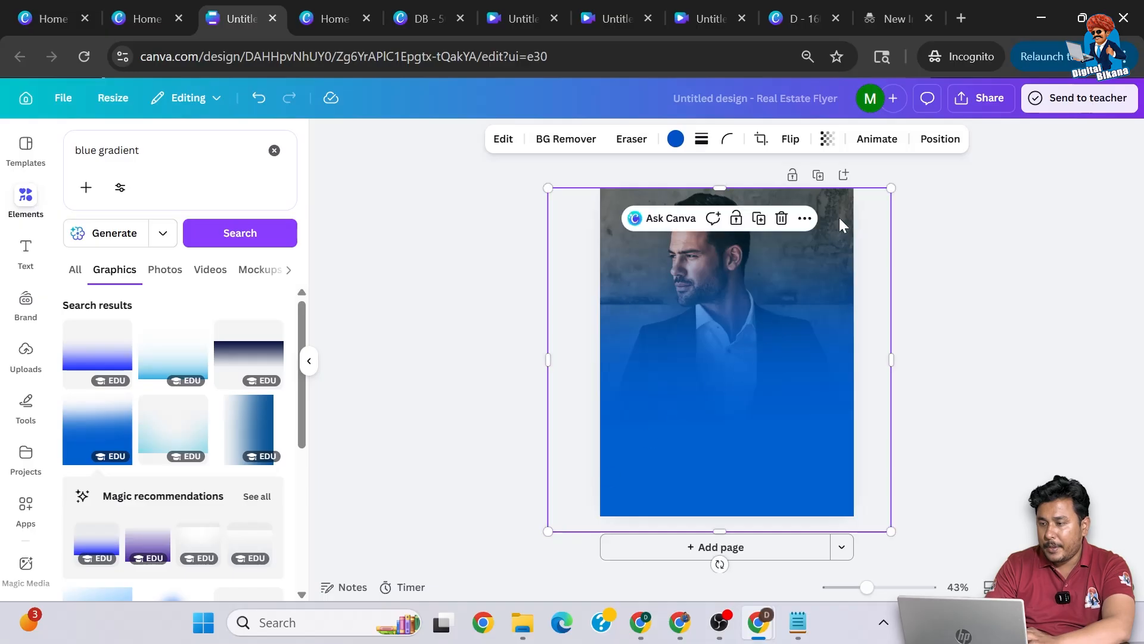
drag(839, 222, 842, 274)
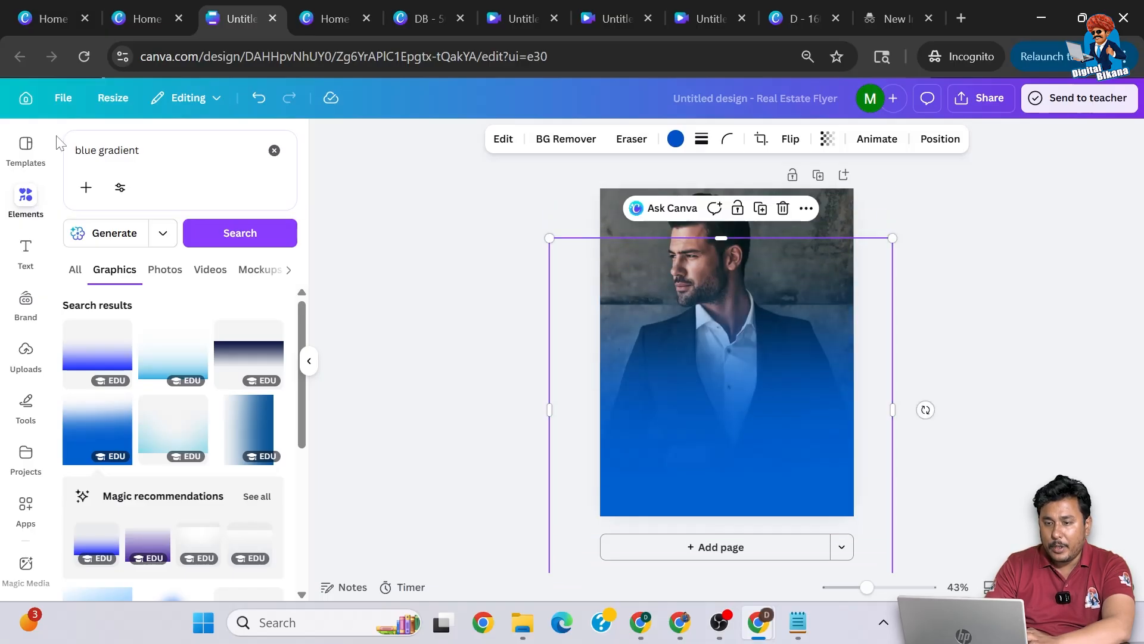
click(72, 154)
text(s)
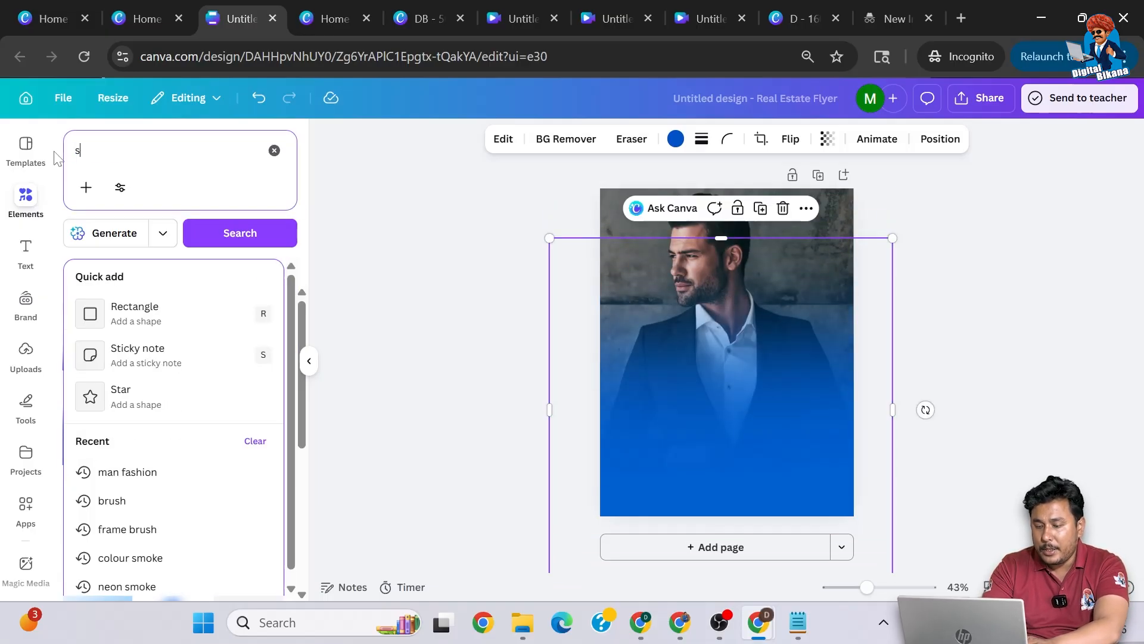
text(quare shape)
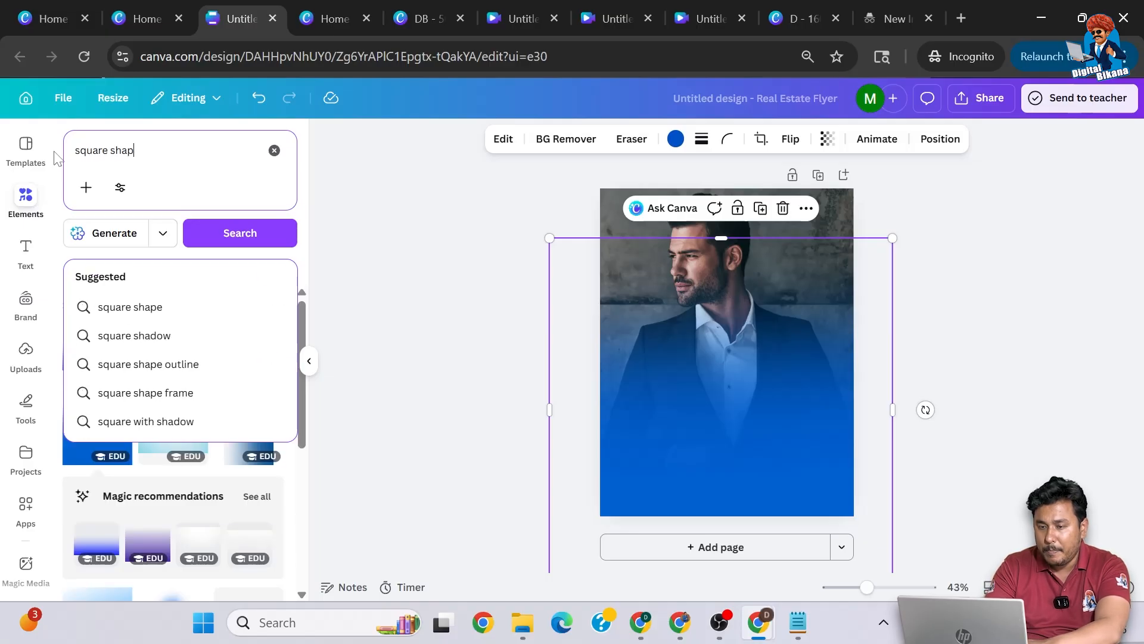
key(Return)
click(97, 370)
click(790, 272)
click(78, 274)
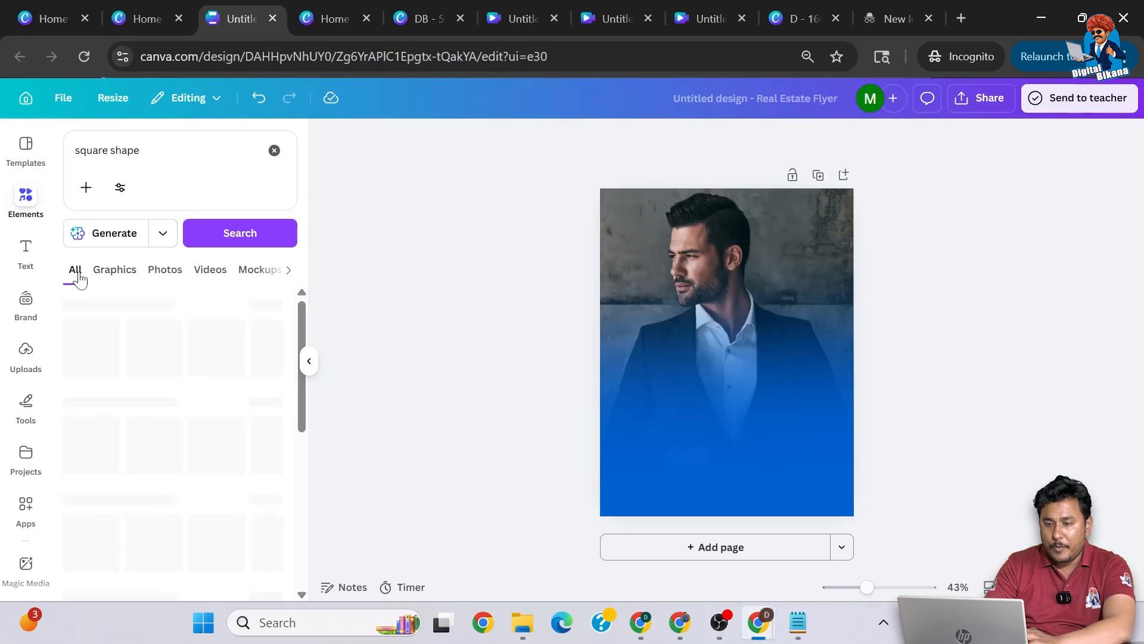
Step: Search the elements for "shape" and add the plain rectangle to the page
click(64, 177)
text(shape)
key(Return)
click(79, 348)
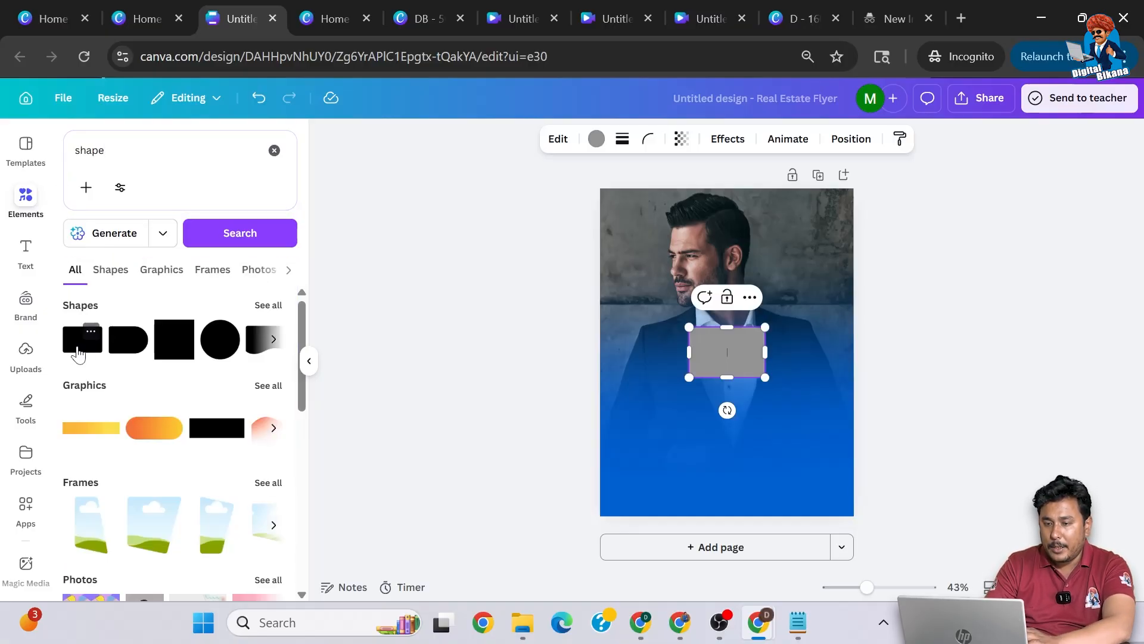
Step: Enlarge the grey rectangle until it covers the whole page
drag(765, 327, 938, 213)
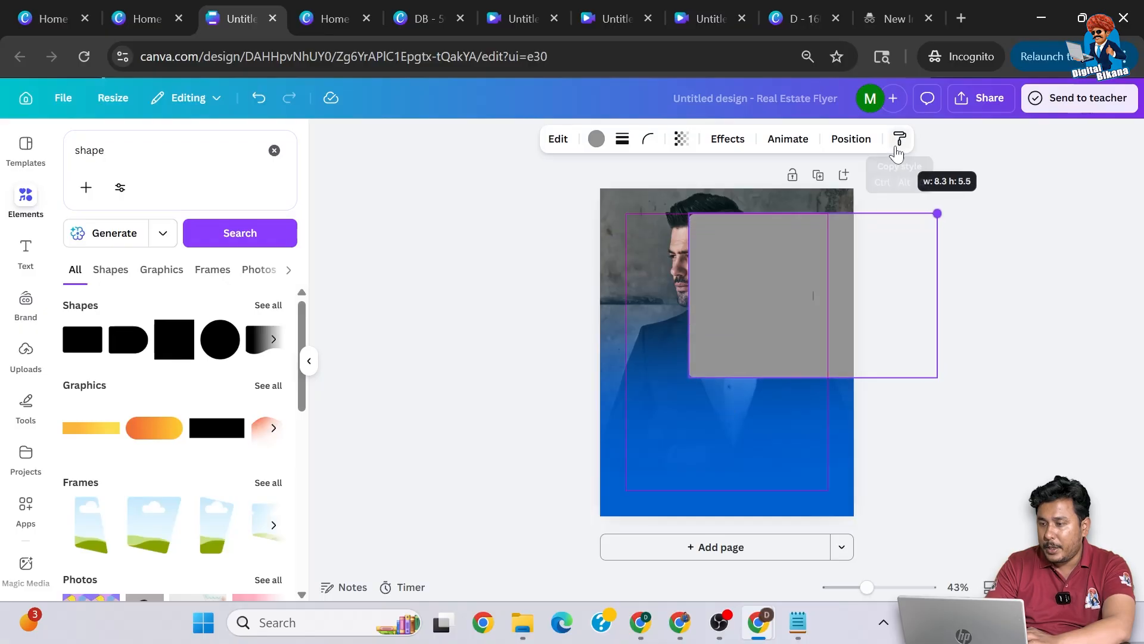
drag(695, 213, 565, 195)
drag(767, 379, 767, 529)
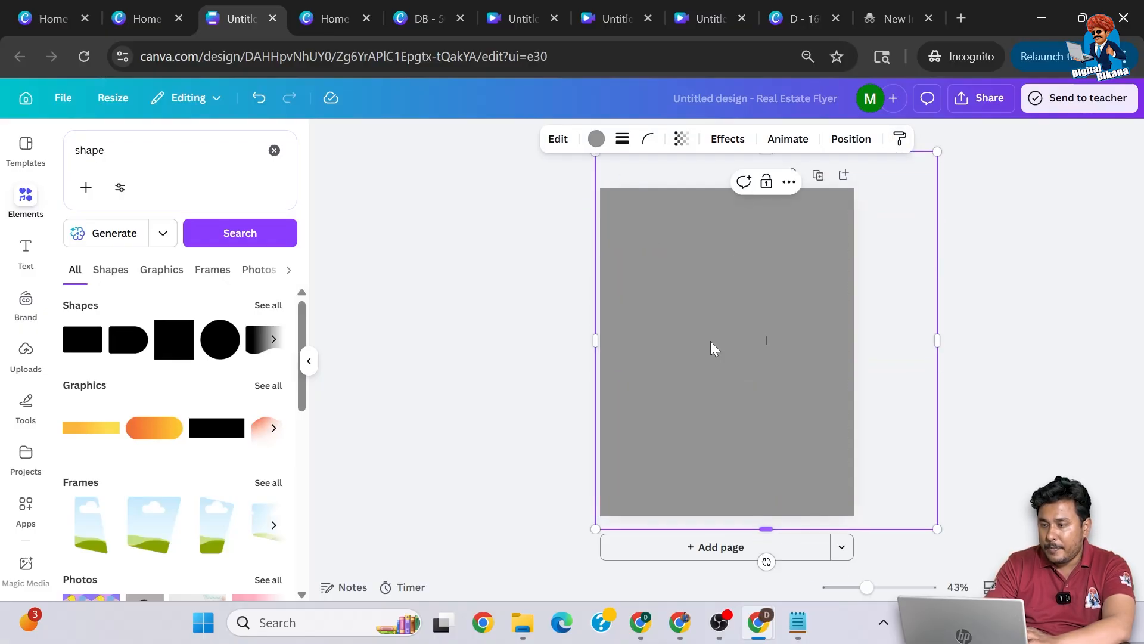
Step: Fill the rectangle with the blue photo colour of the gradient graphic and make it semi-transparent over the photo
click(596, 139)
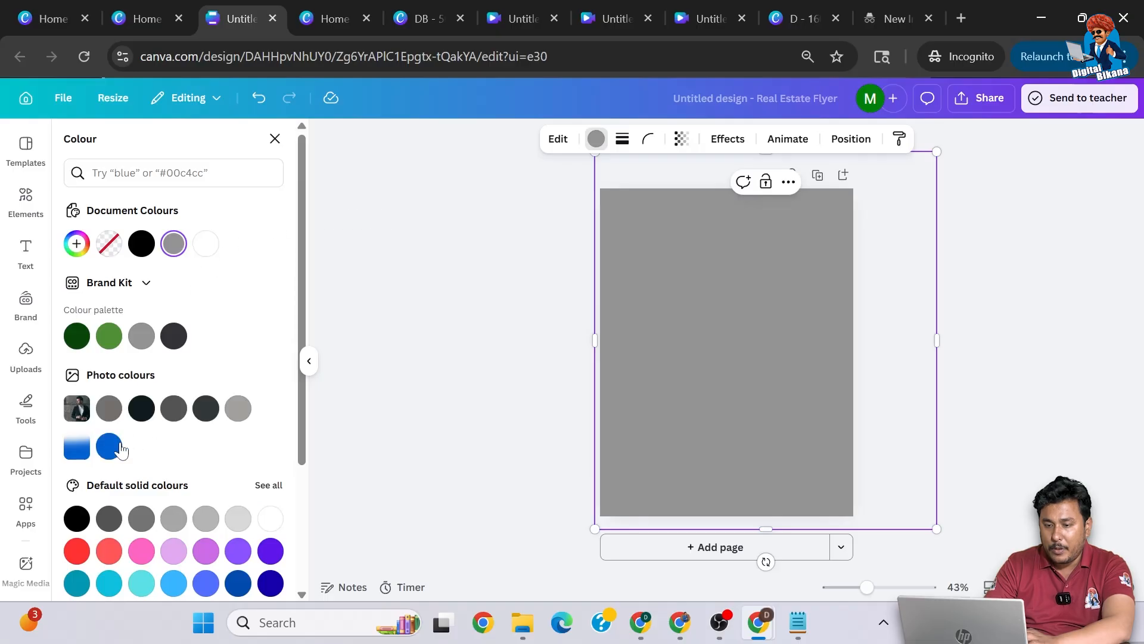
click(110, 448)
click(681, 139)
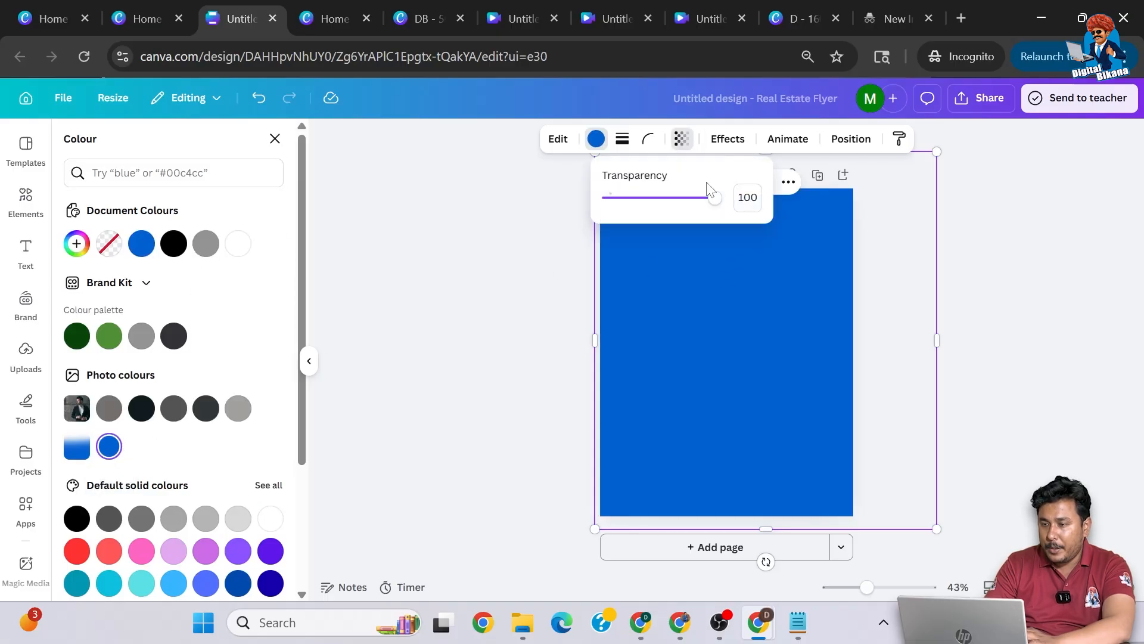
drag(719, 198, 656, 206)
click(988, 305)
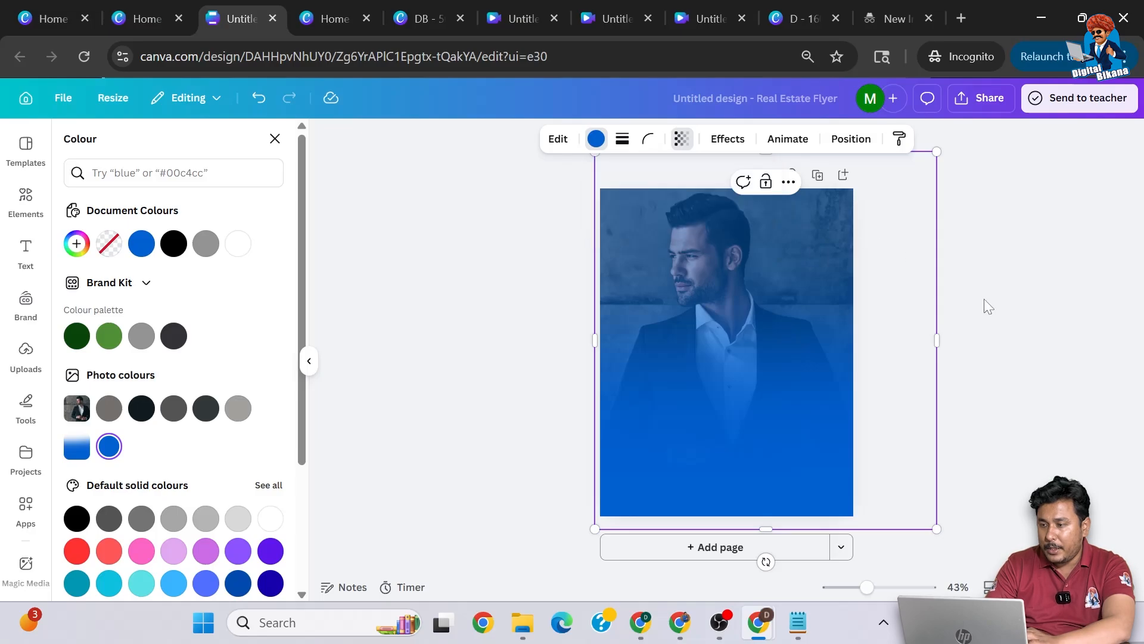
Step: Remove the blue gradient graphic beneath the transparent rectangle, keeping the rectangle placed over the whole page
drag(836, 347, 944, 358)
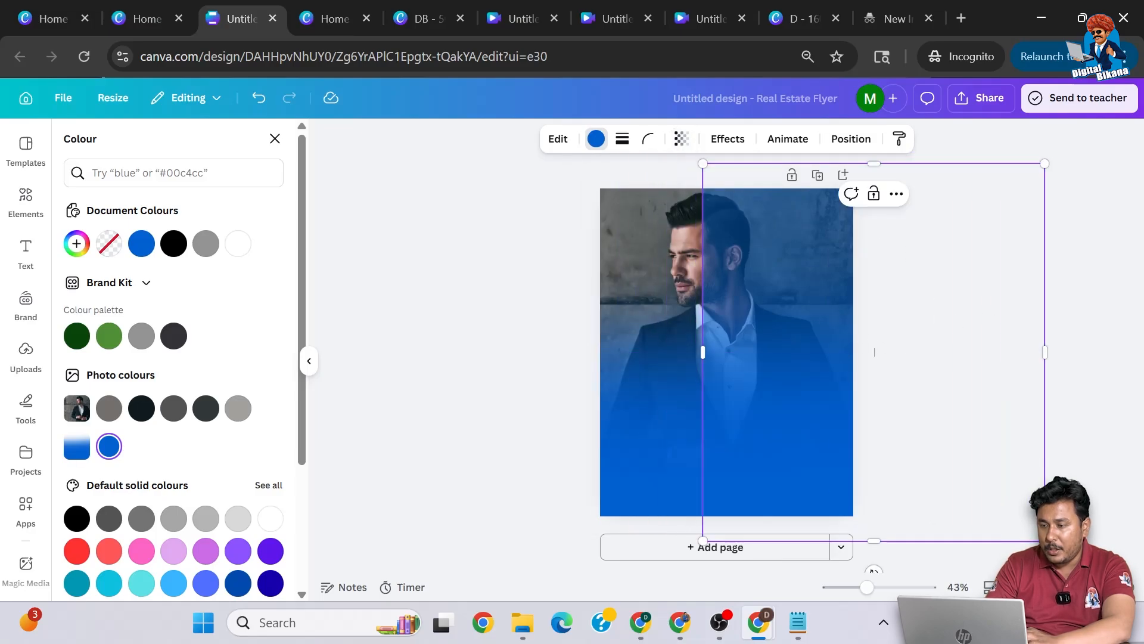
click(655, 411)
drag(654, 411, 253, 503)
drag(796, 388, 664, 384)
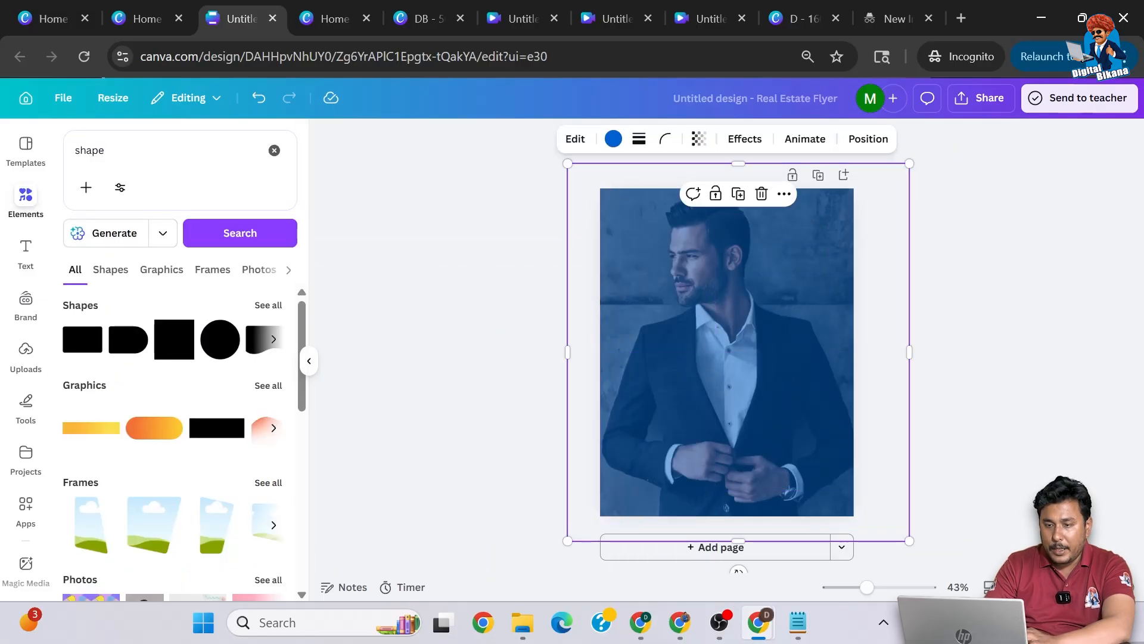
Step: Search the elements for "gradient" and add the bright blue fade graphic from the graphics results
click(89, 150)
key(ctrl+a)
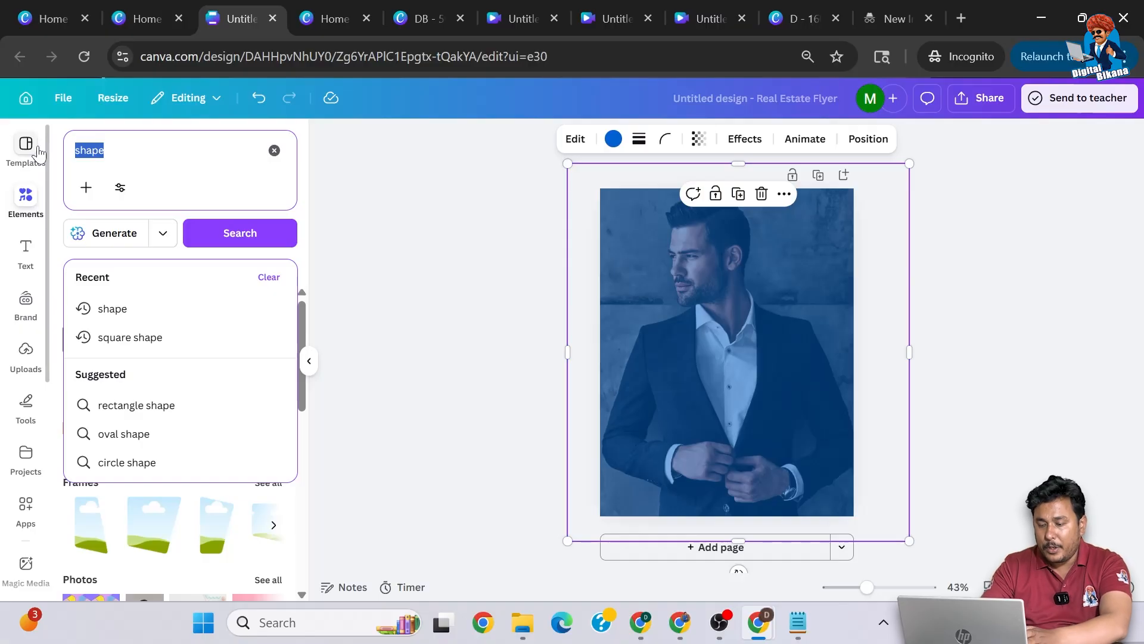
text(gradient)
key(Return)
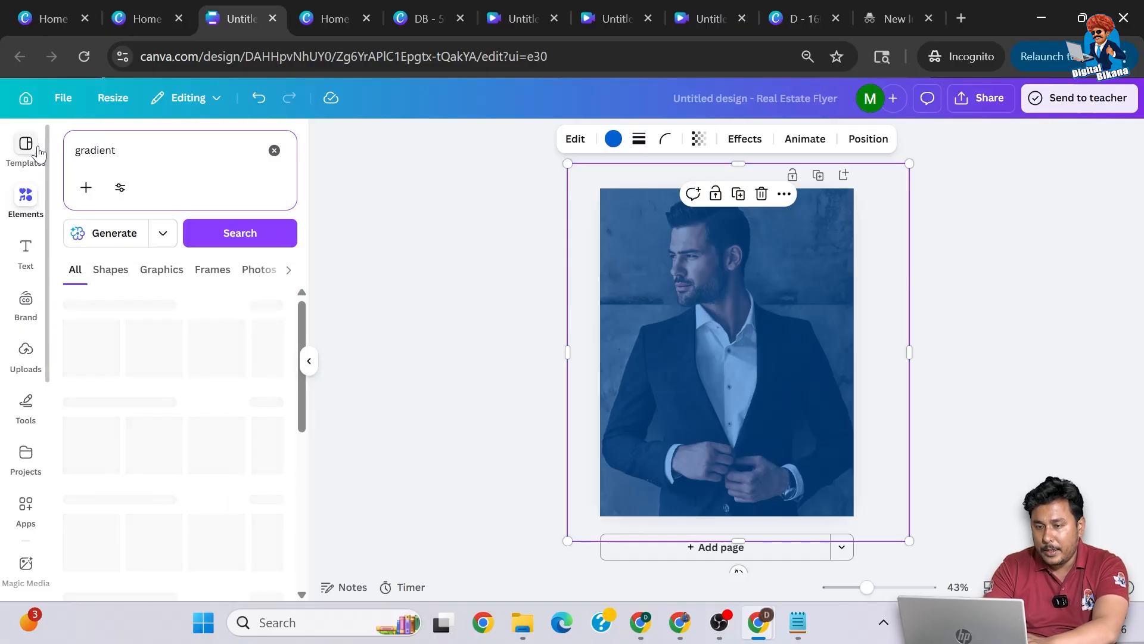
click(90, 305)
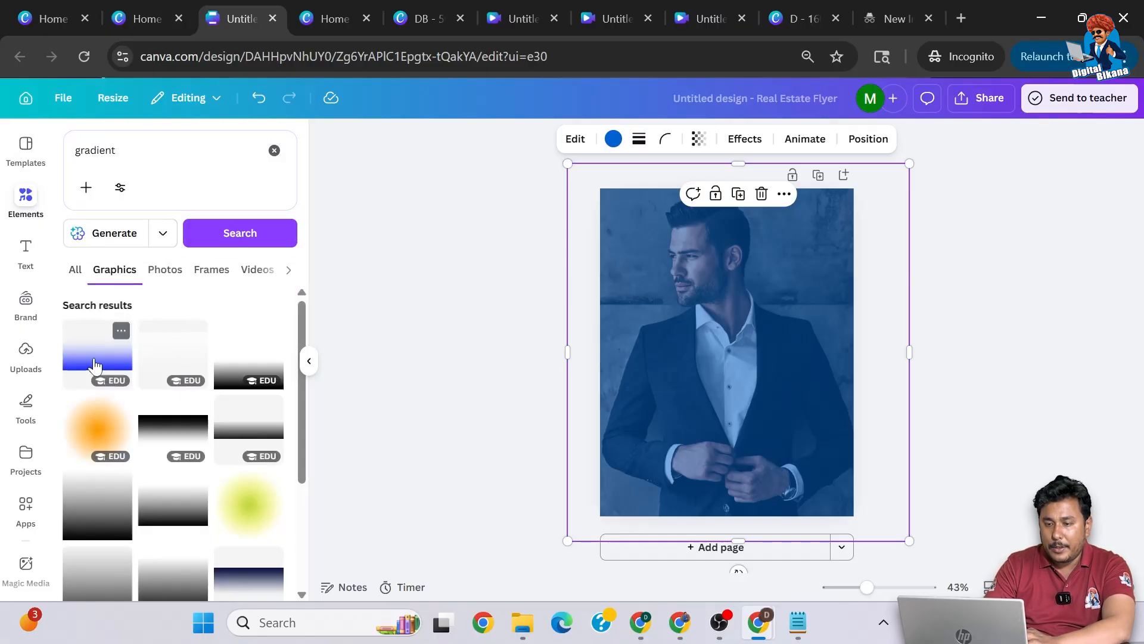
click(96, 363)
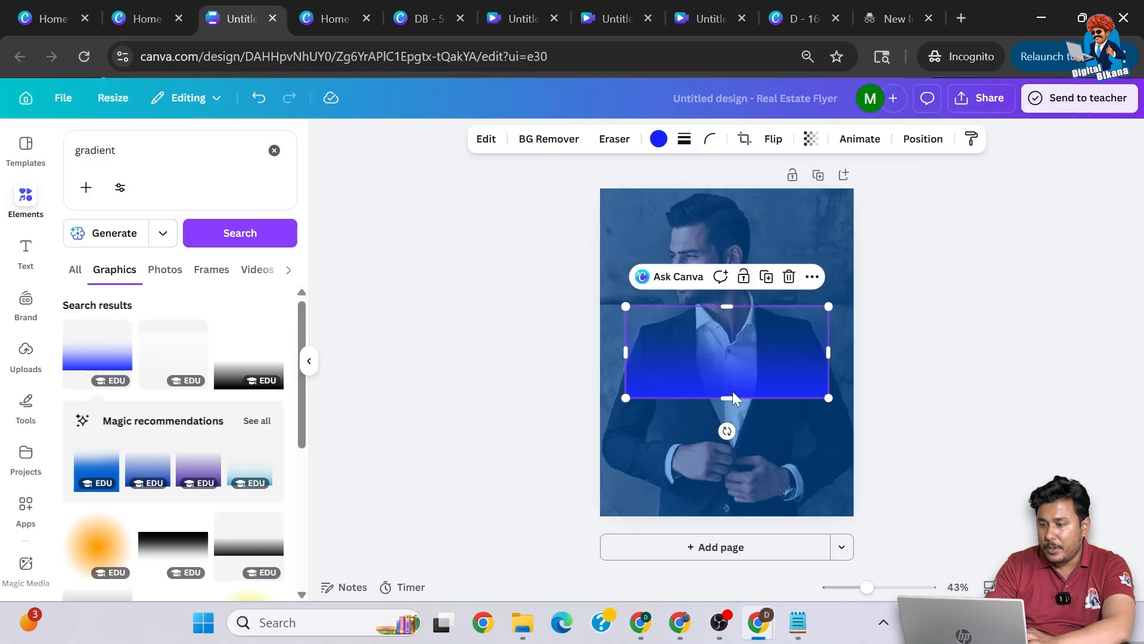
Step: Enlarge the bright blue fade graphic beyond the page width and place it over the lower part of the page
drag(739, 374, 718, 381)
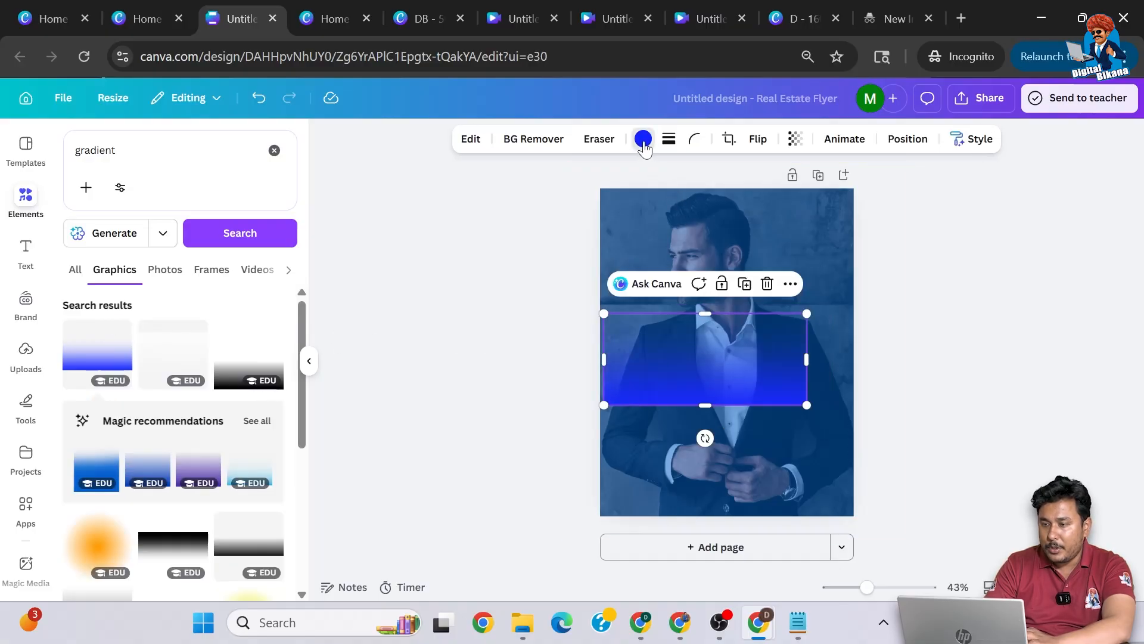
click(643, 141)
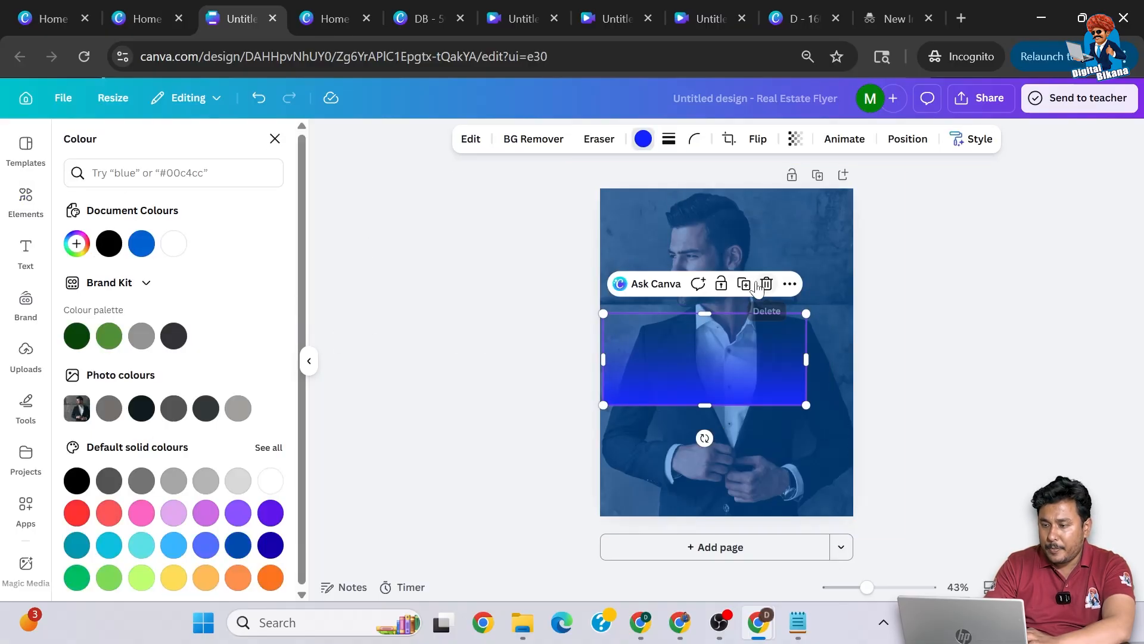
key(Escape)
drag(806, 405, 973, 511)
drag(782, 442, 695, 235)
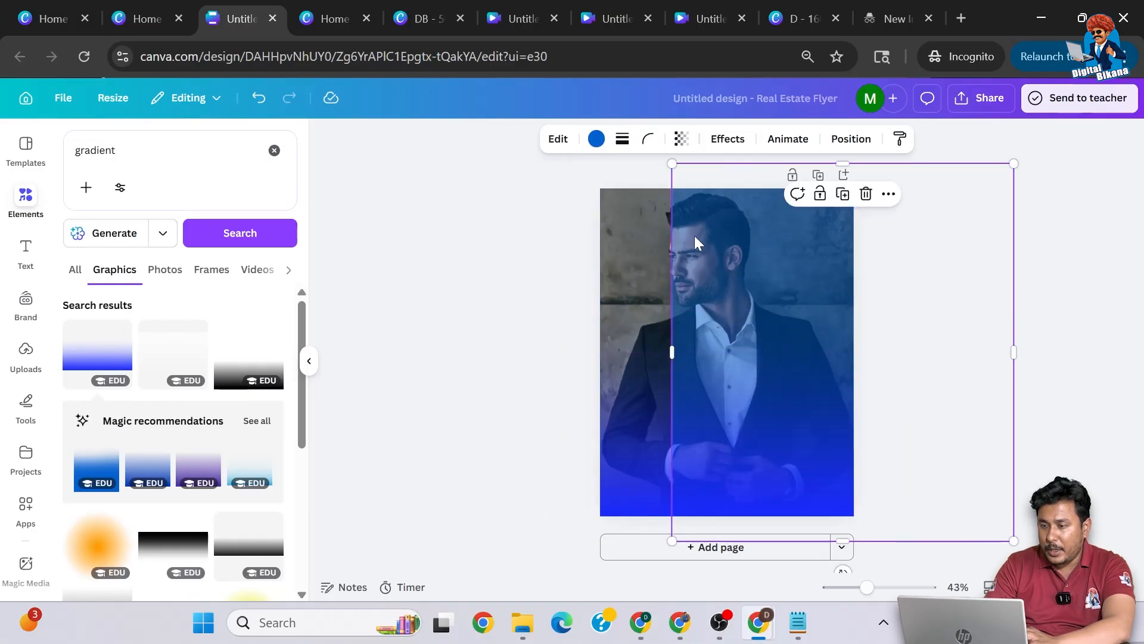
Step: Apply the Sea Blue duotone filter to the background photo of the suited man
click(628, 234)
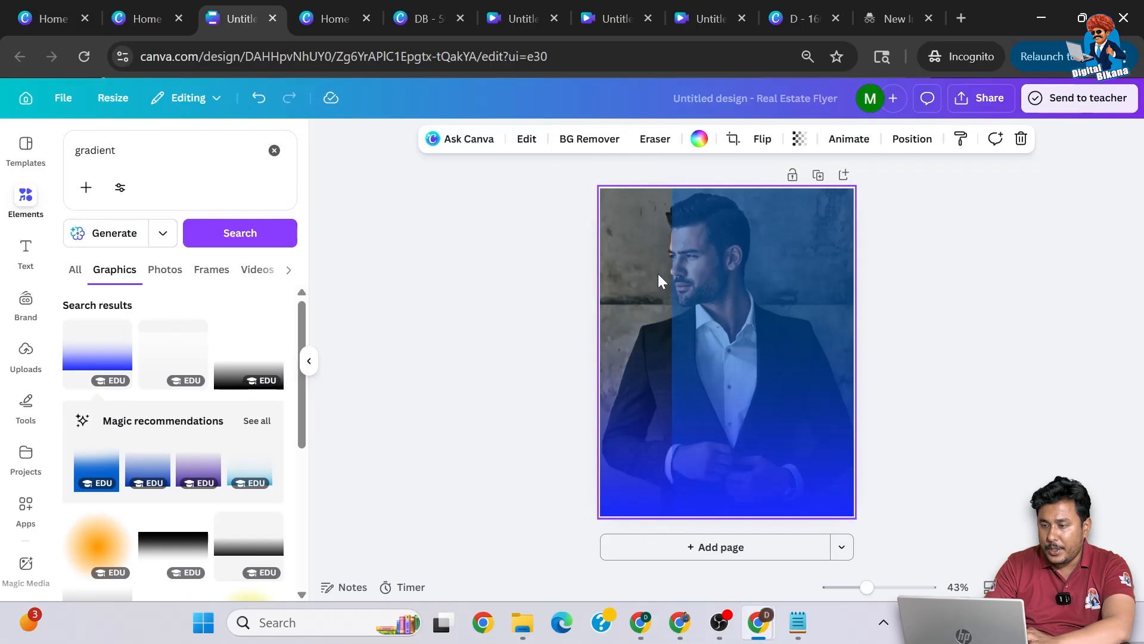
click(526, 139)
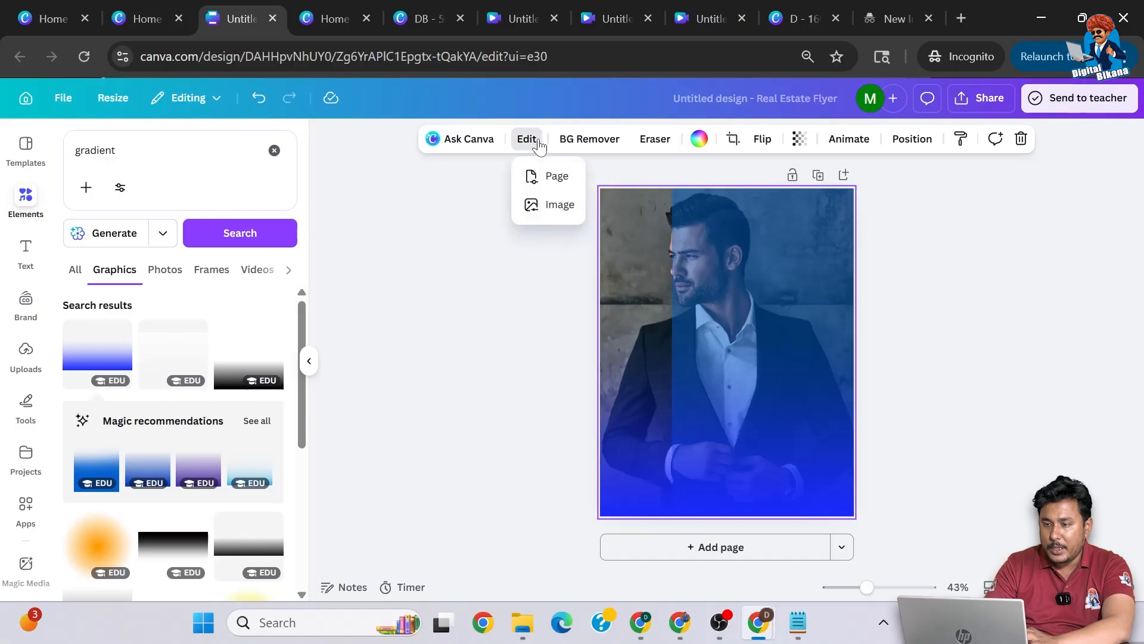
click(555, 209)
scroll(156, 394, down, 3)
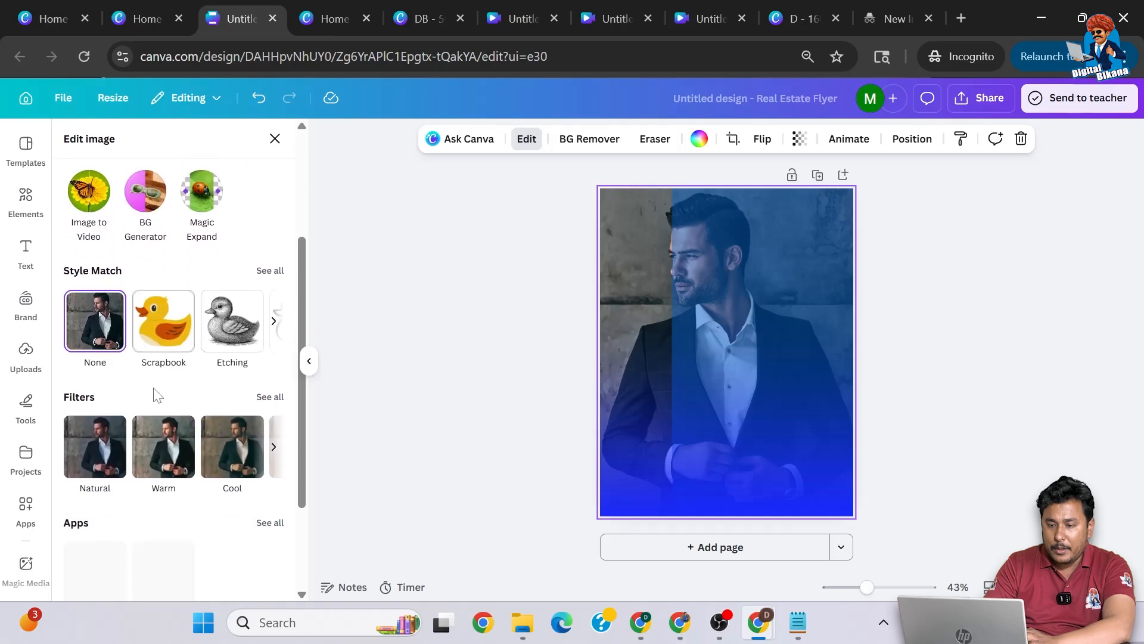
scroll(156, 394, down, 3)
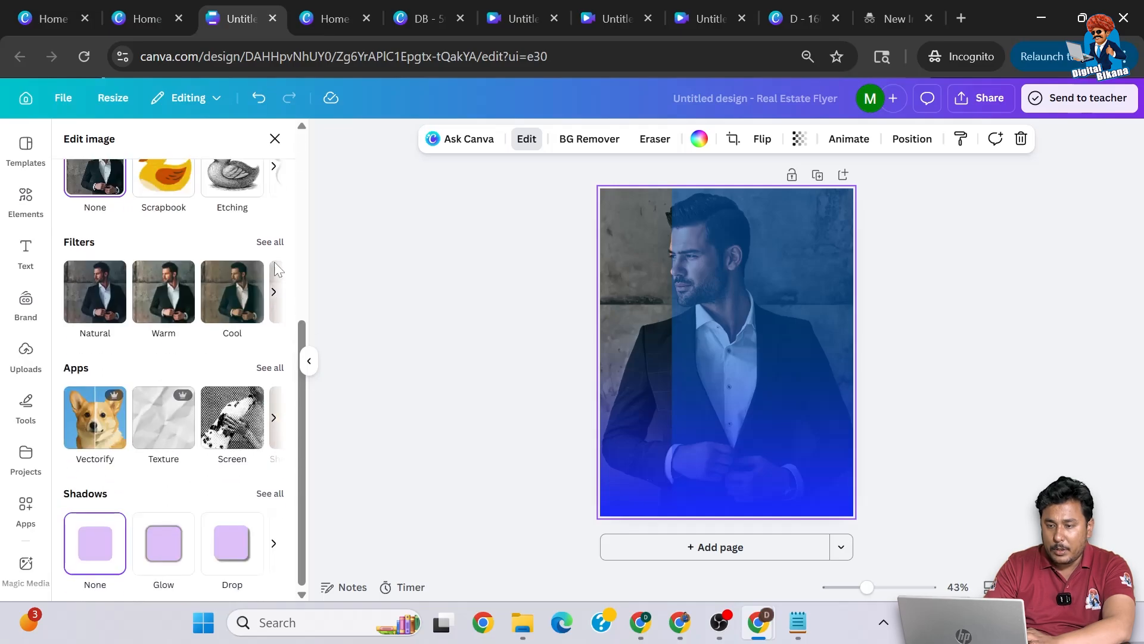
click(270, 242)
scroll(203, 432, down, 10)
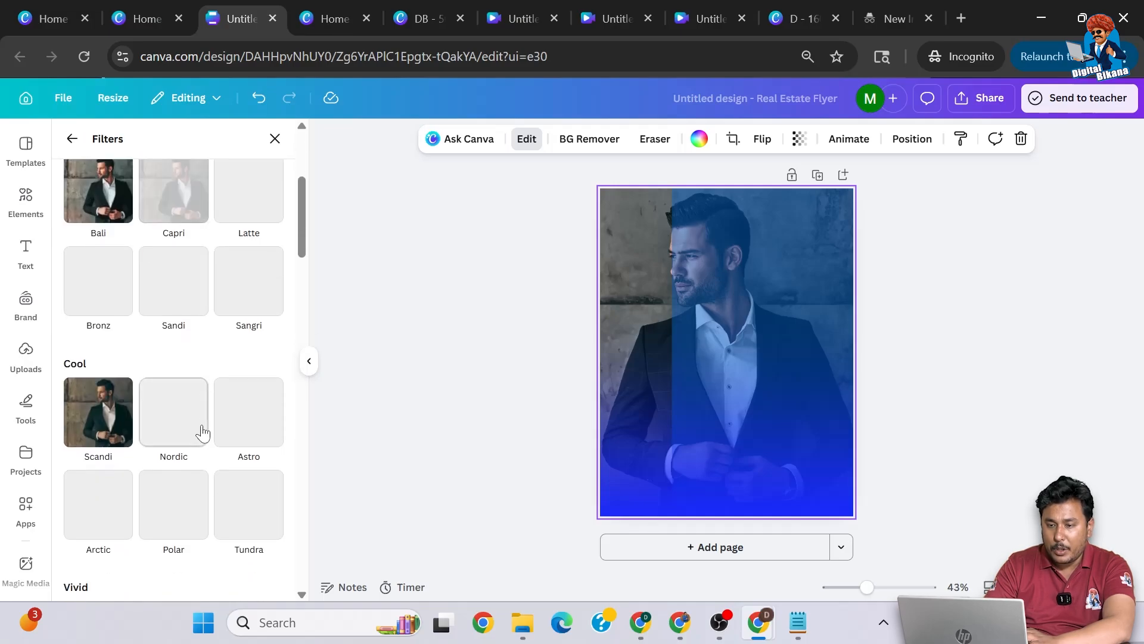
scroll(202, 432, down, 10)
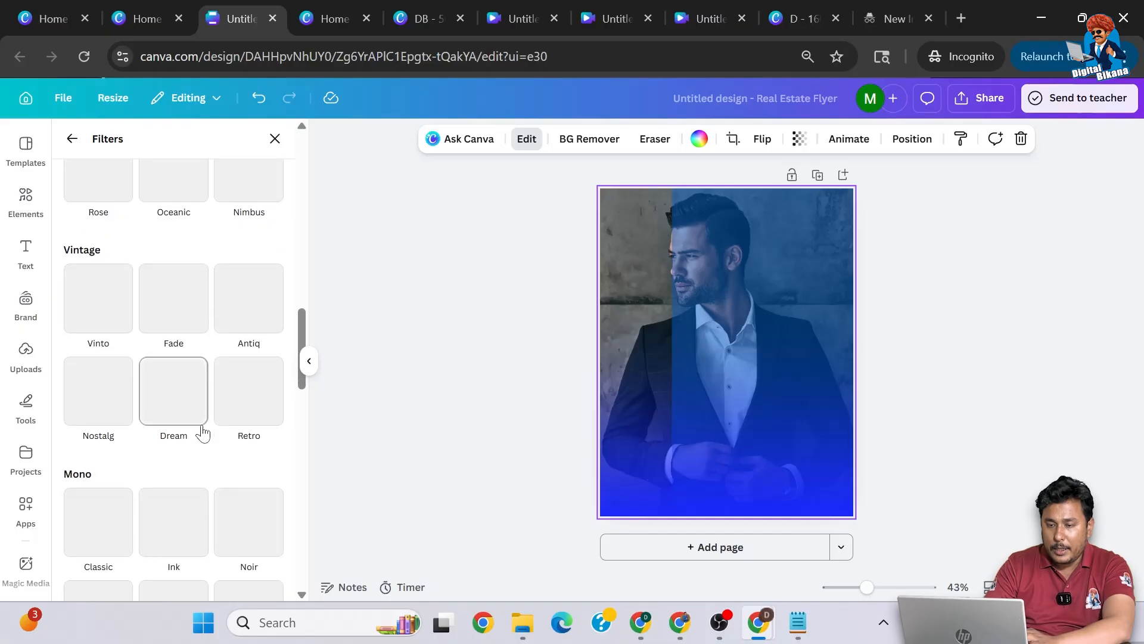
scroll(202, 432, down, 4)
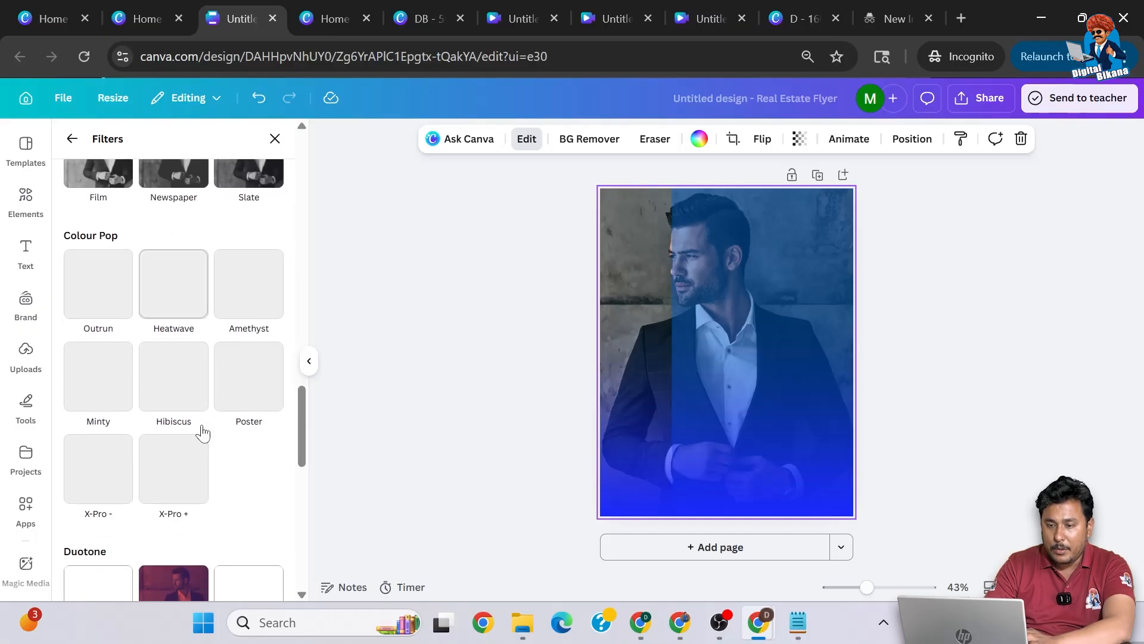
scroll(203, 432, down, 5)
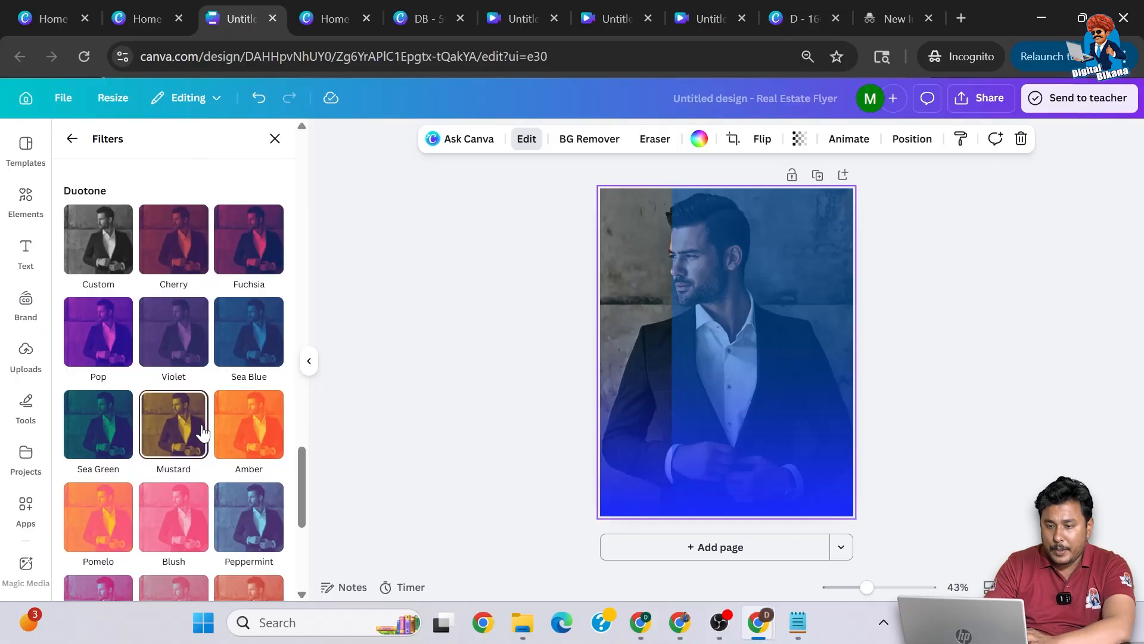
click(246, 347)
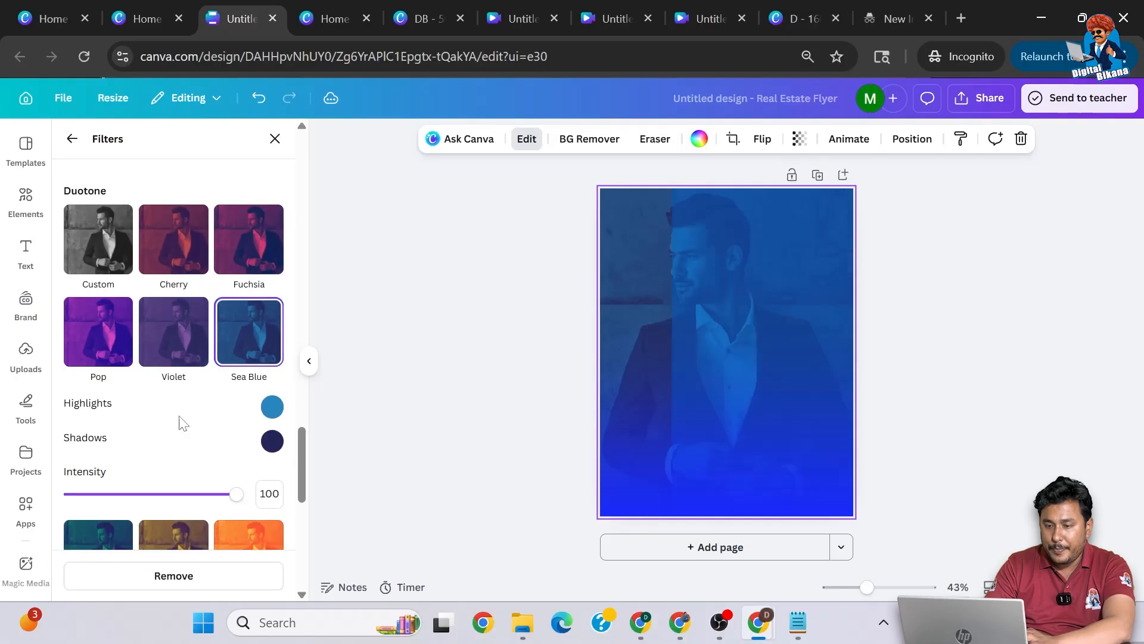
Step: Change the duotone filter's shadows colour to near-black #191919
click(273, 442)
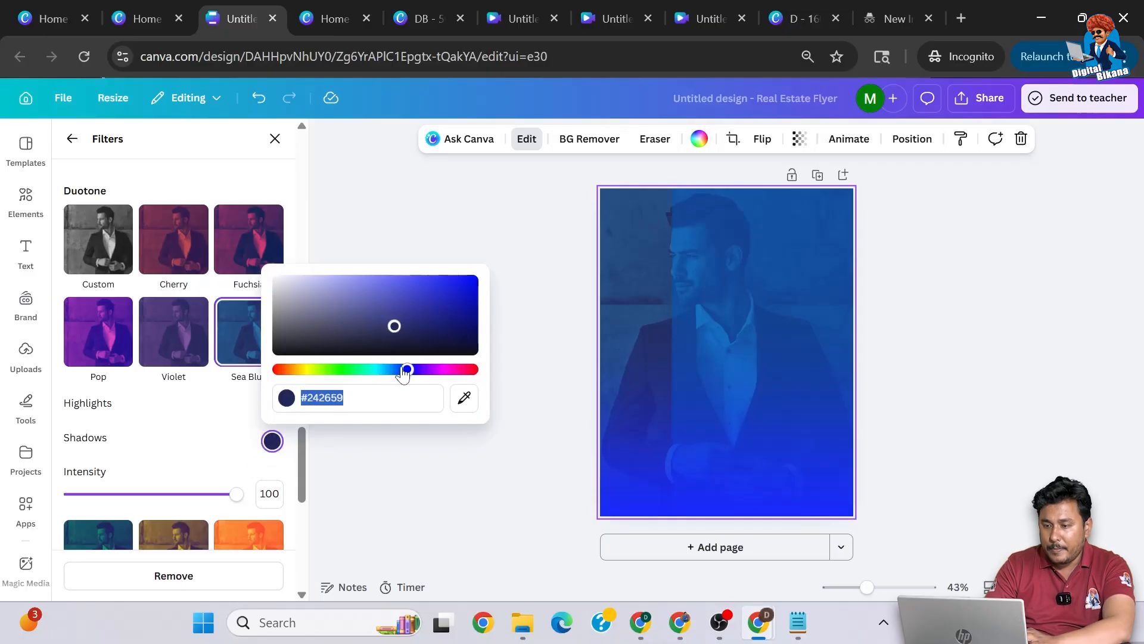
click(464, 397)
click(628, 491)
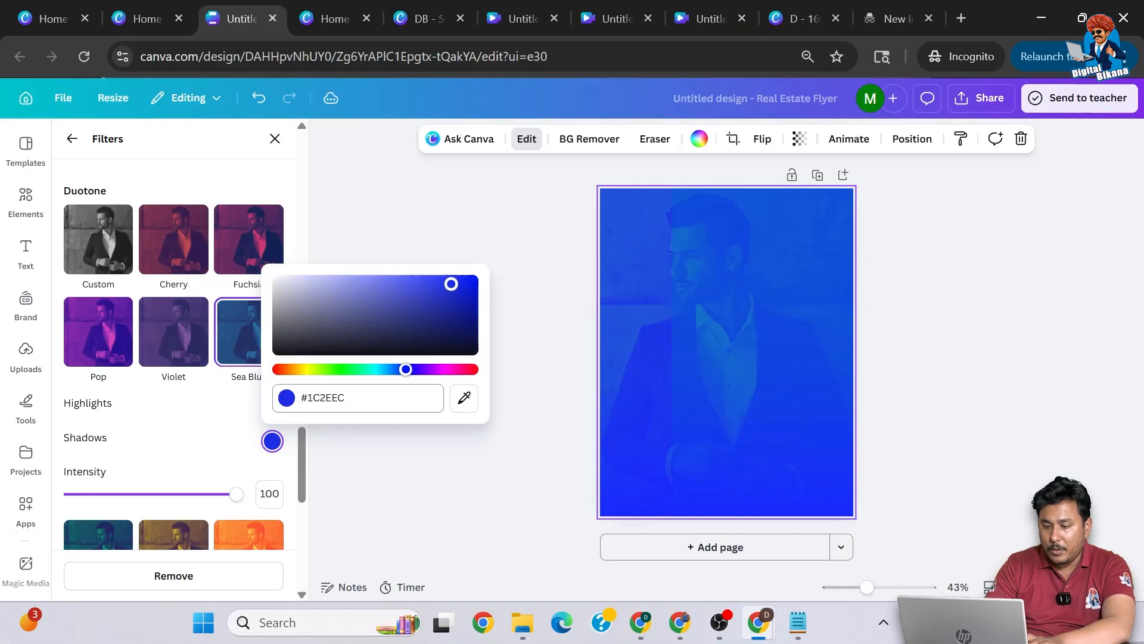
drag(450, 297, 264, 349)
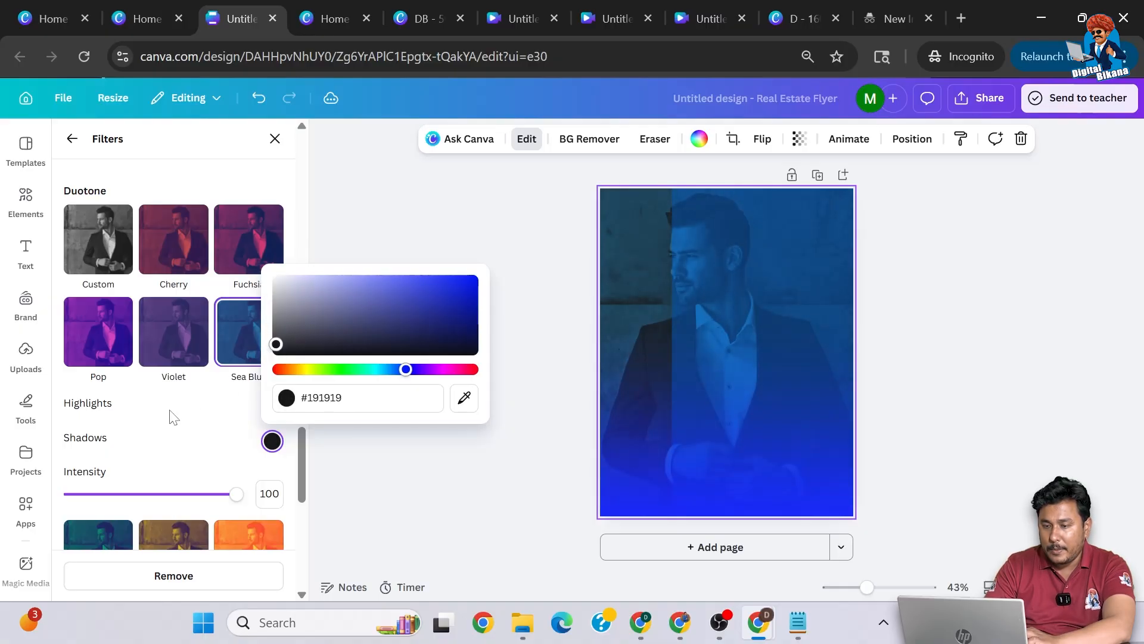
Step: Move the transparent blue rectangle back over the whole page and shift the fade graphic down past the page's lower edge
click(763, 319)
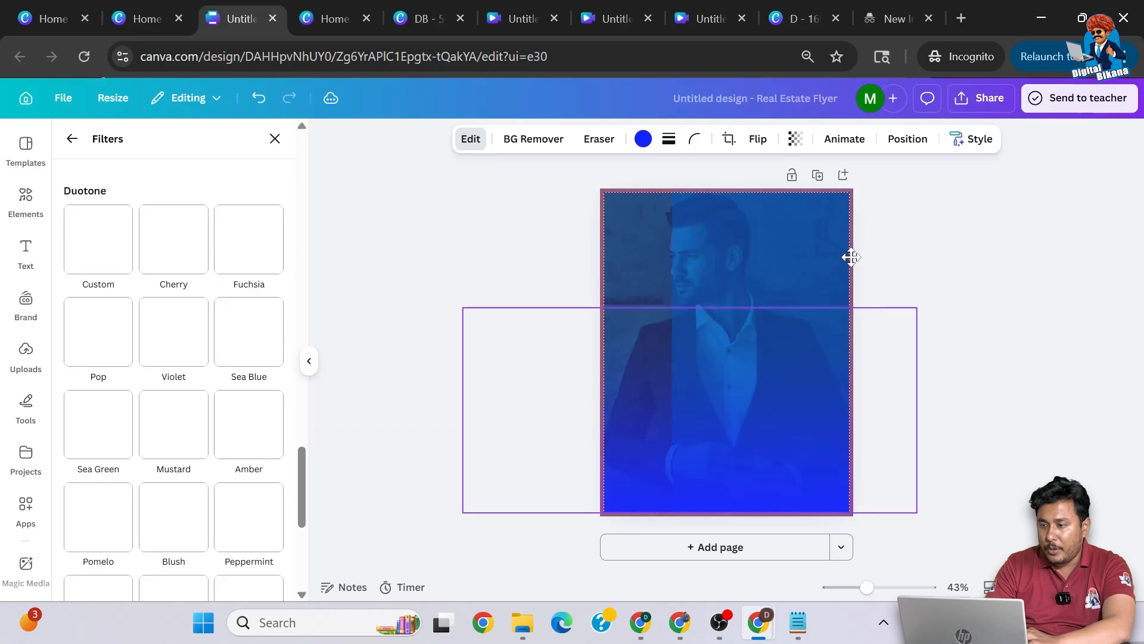
drag(773, 252, 686, 254)
click(1016, 309)
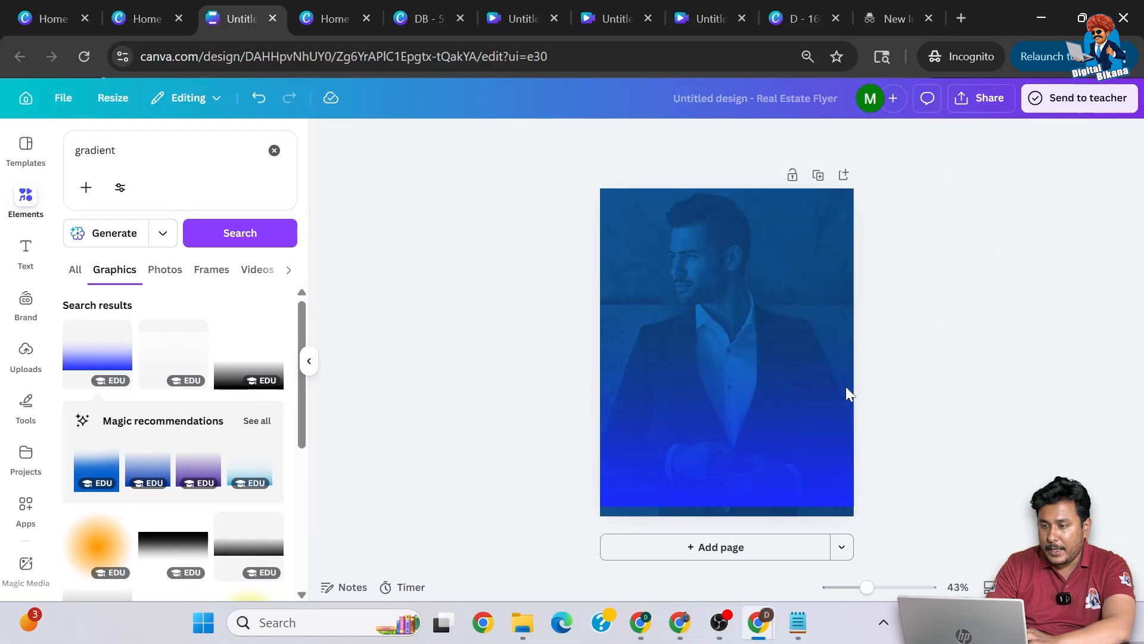
drag(724, 457, 734, 481)
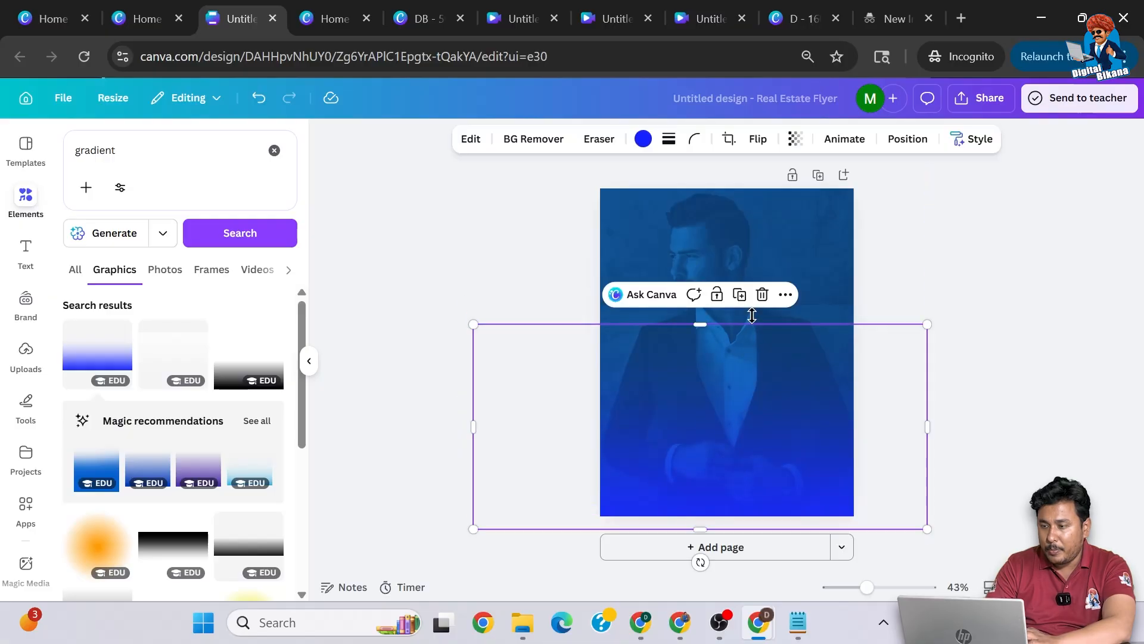
Step: Make the blue rectangle covering the page slightly more transparent
click(789, 243)
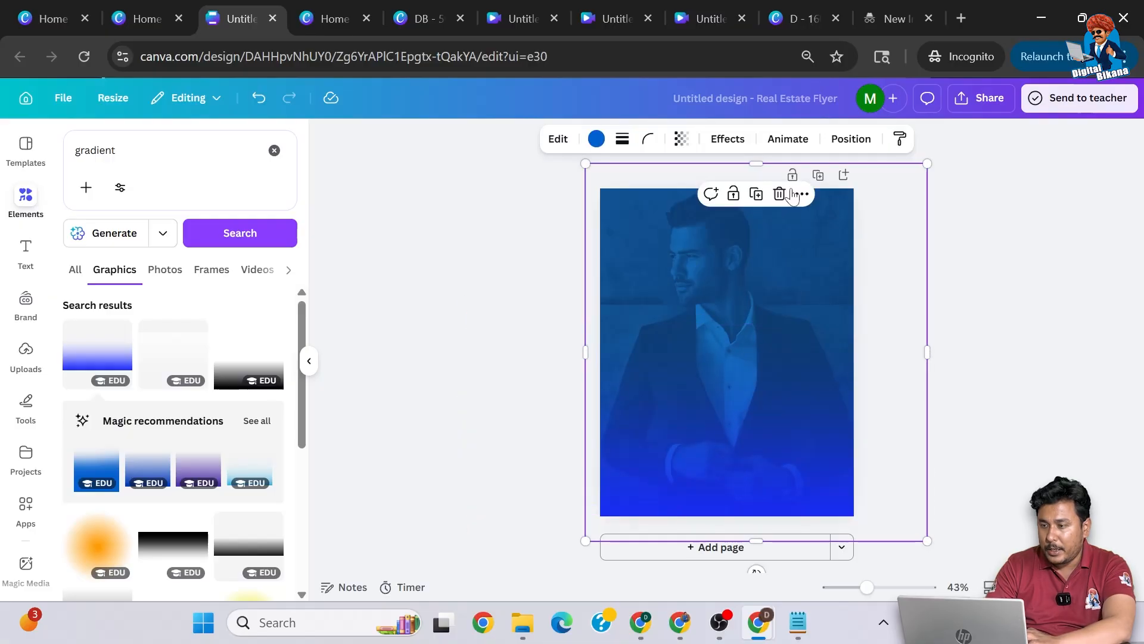
click(681, 139)
drag(676, 197, 648, 202)
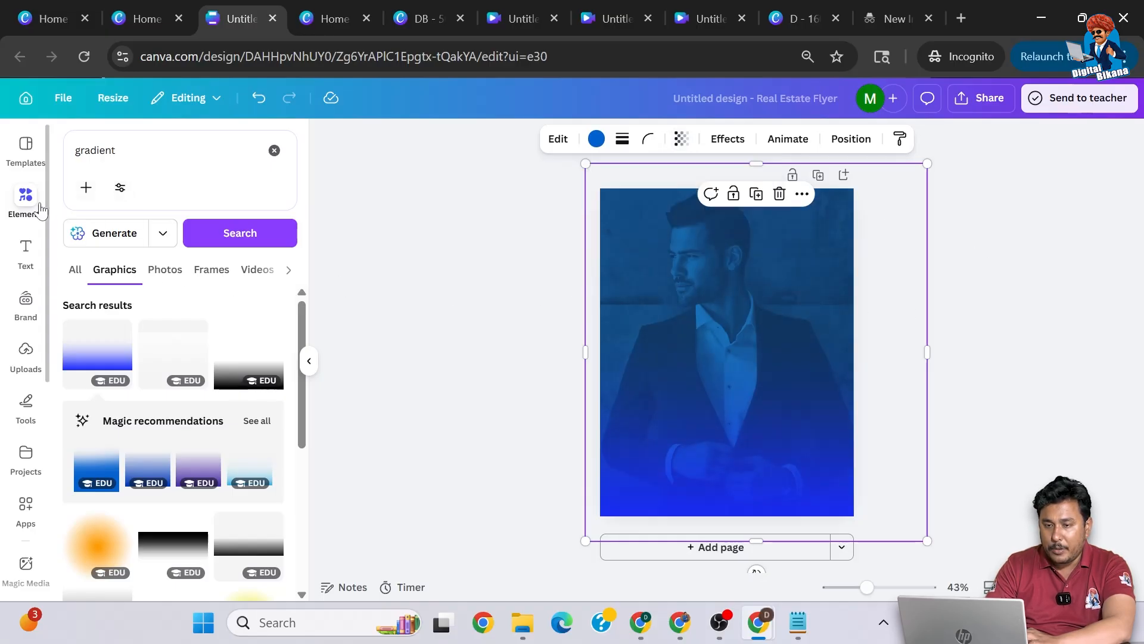
Step: Search the elements for "man fashion" and look through the photo results for another model
click(20, 205)
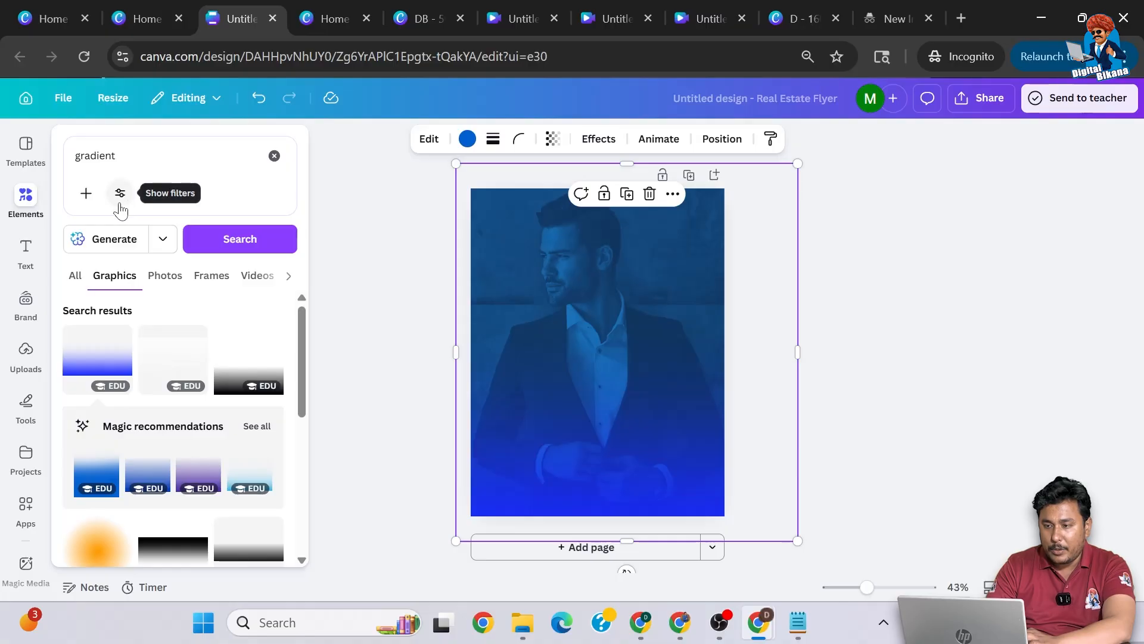
click(76, 279)
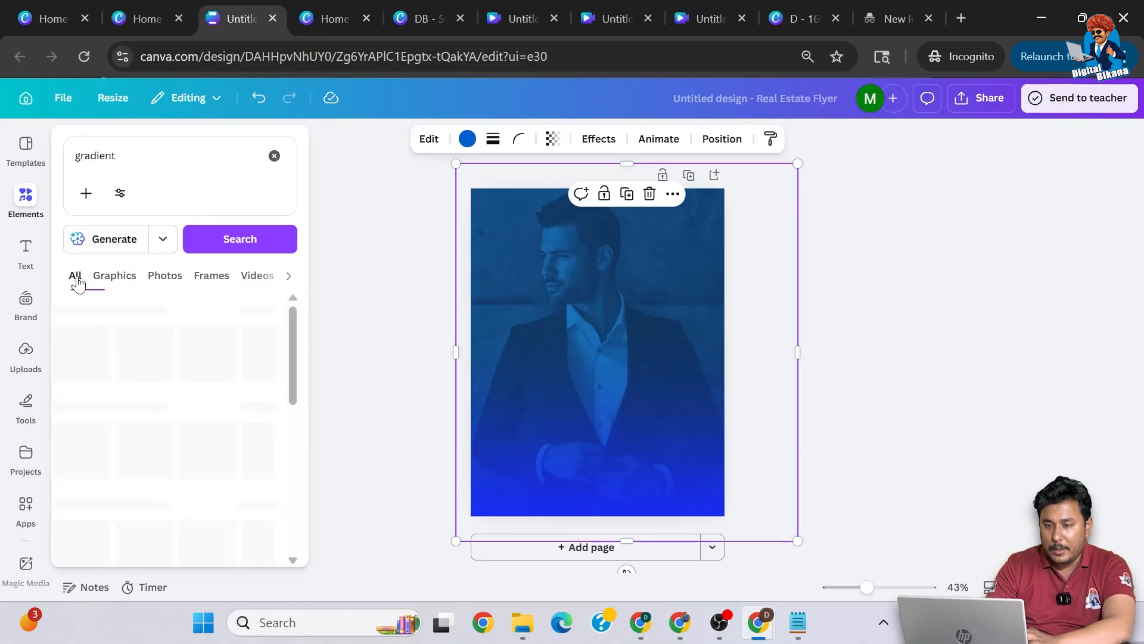
click(274, 155)
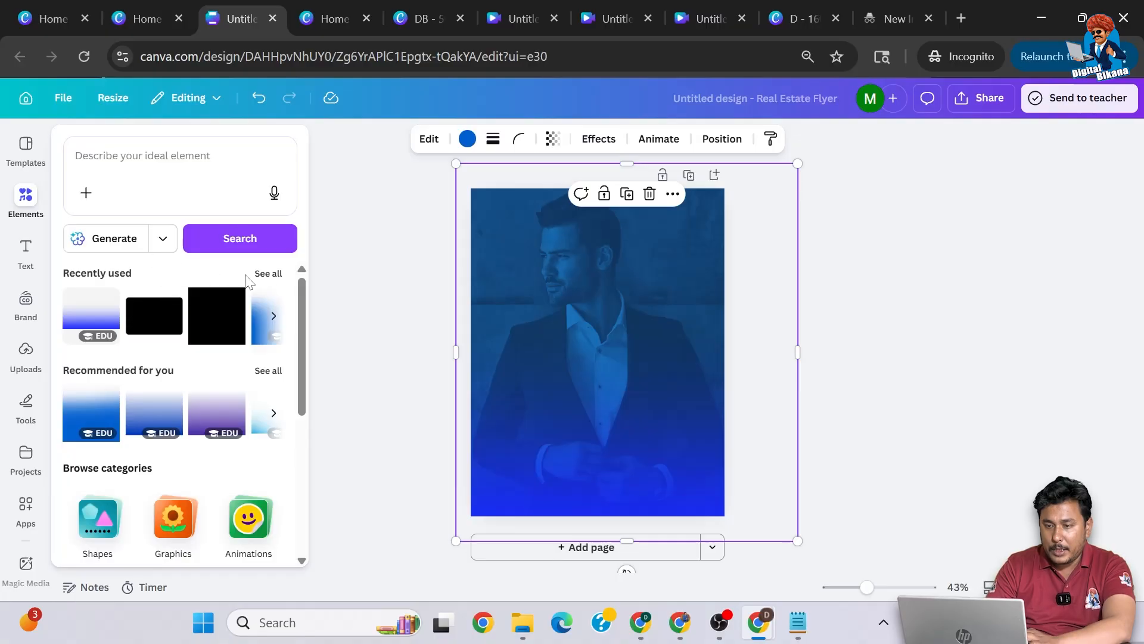
click(75, 155)
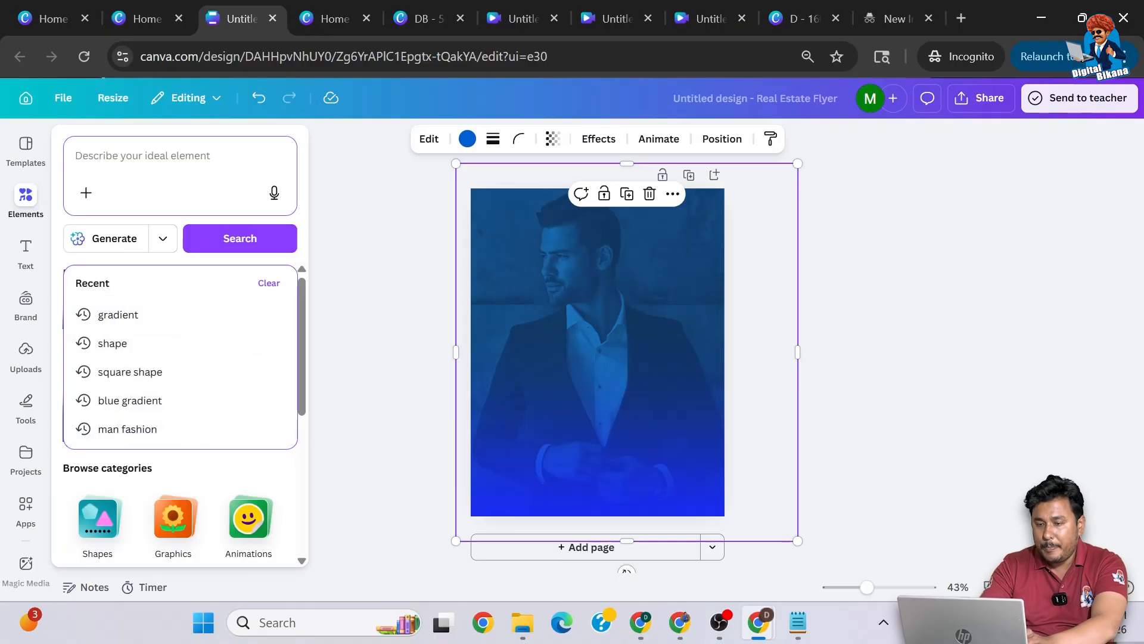
click(127, 429)
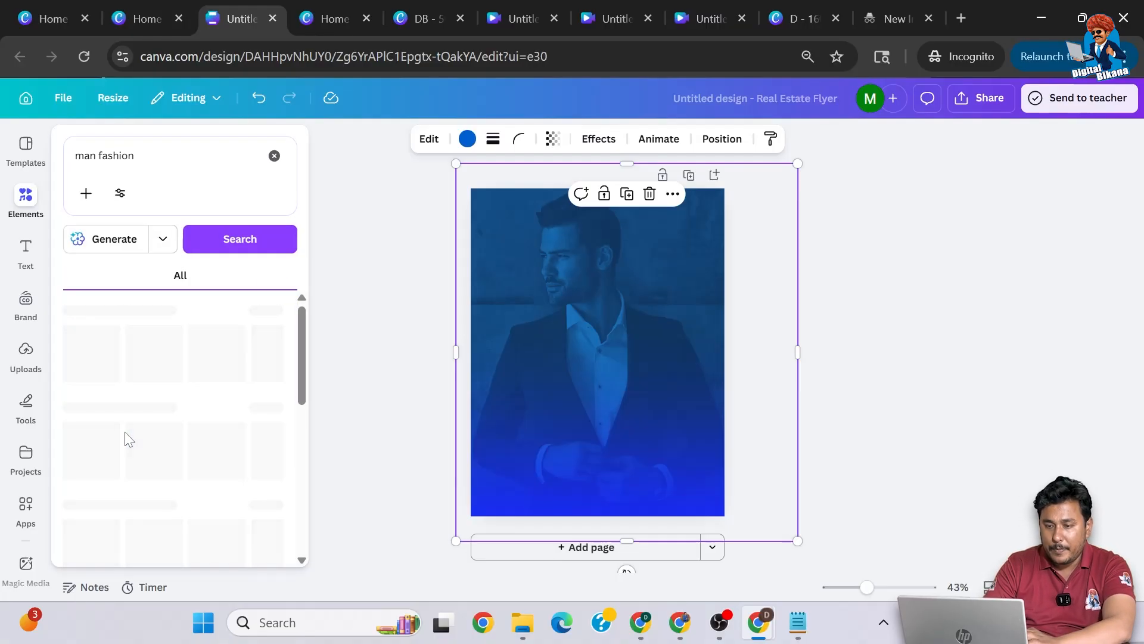
click(264, 404)
scroll(203, 442, down, 10)
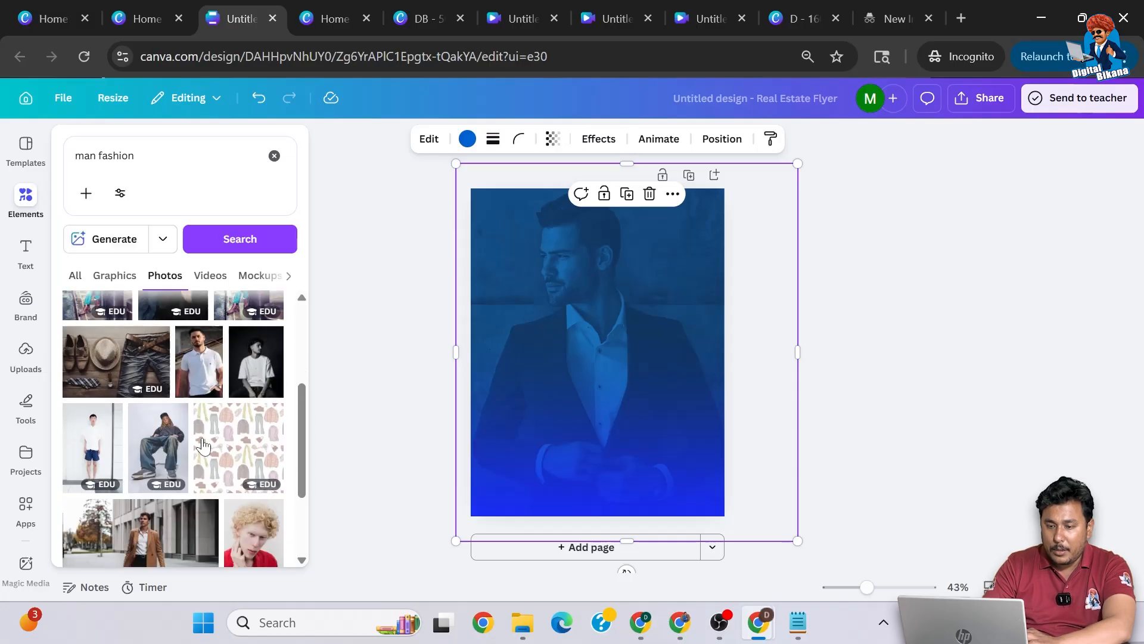
scroll(202, 441, up, 1)
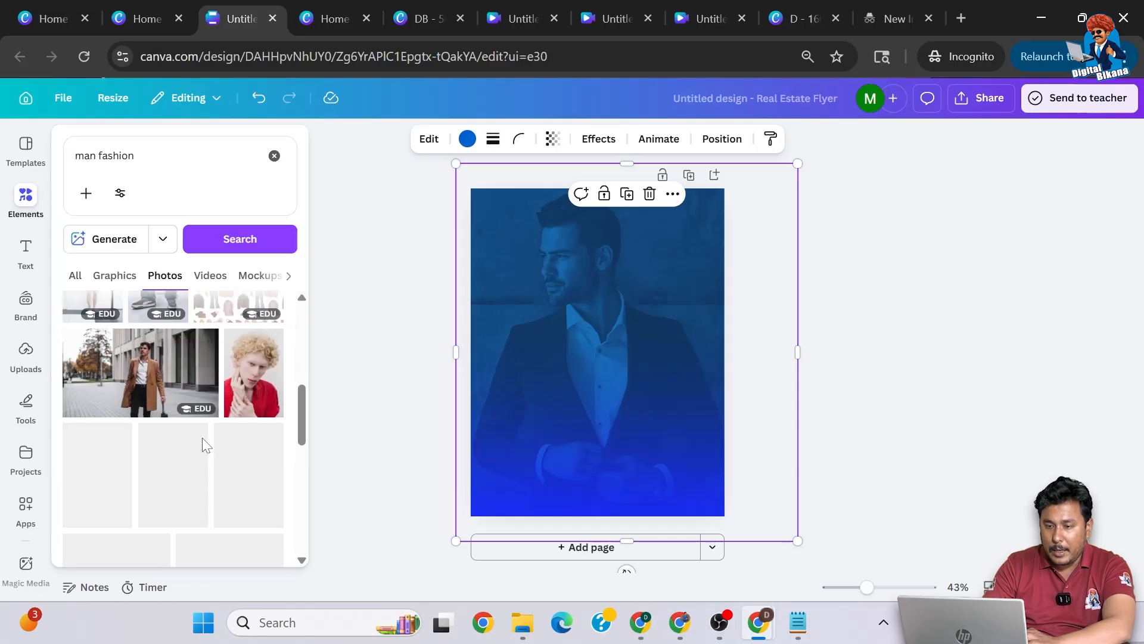
scroll(186, 497, down, 5)
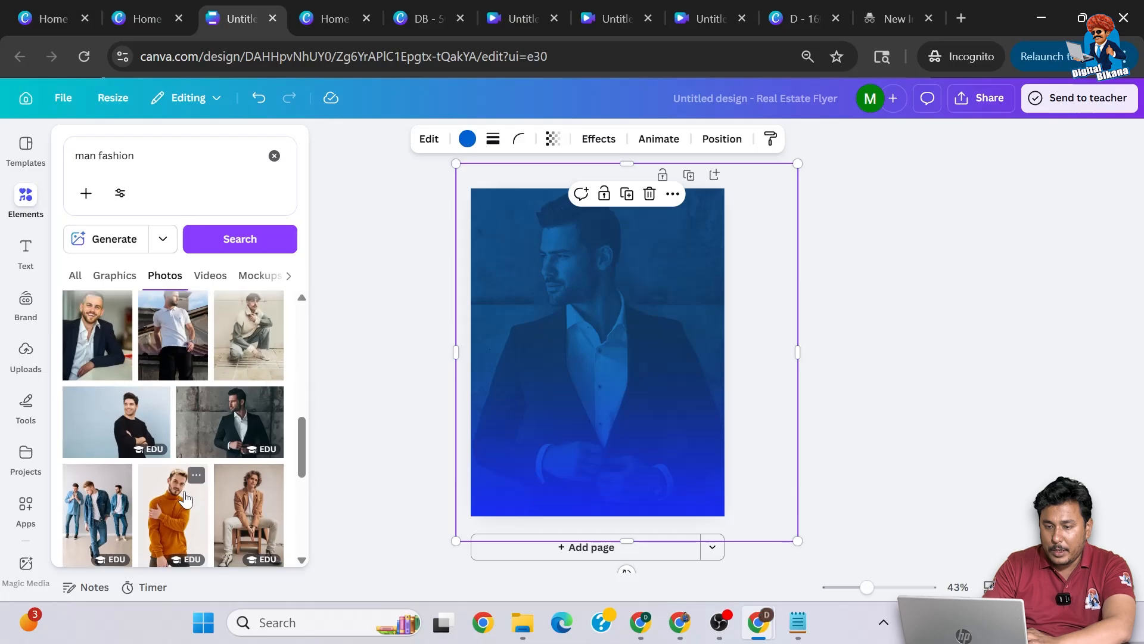
scroll(186, 497, up, 2)
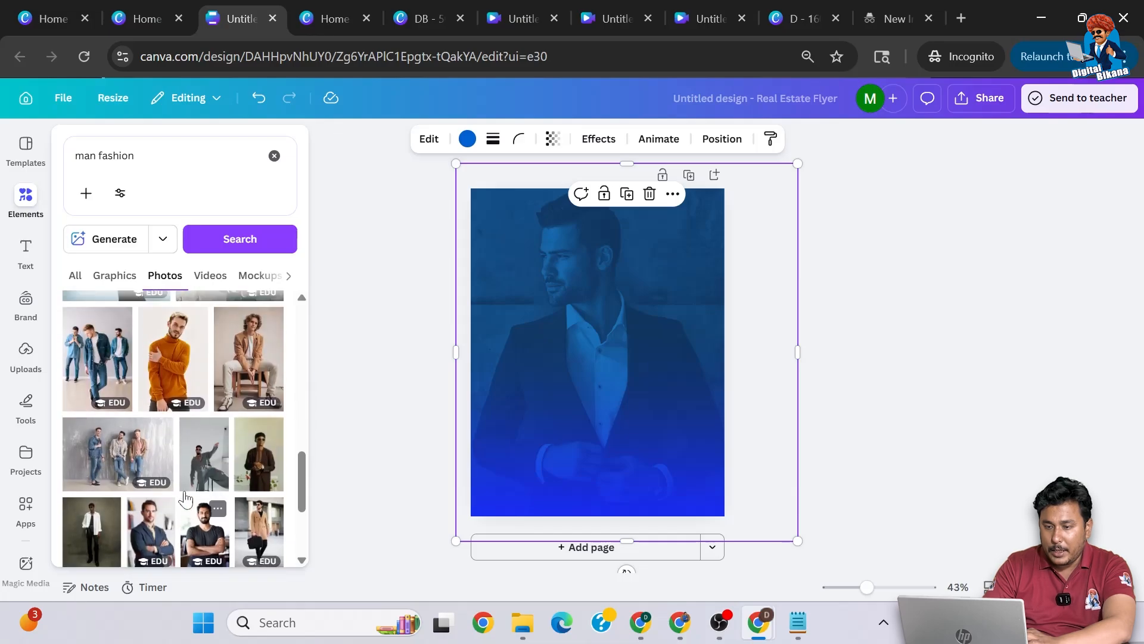
click(174, 361)
drag(614, 319, 610, 357)
drag(495, 252, 539, 319)
mouse_move(615, 420)
mouse_down()
mouse_move(602, 390)
mouse_move(609, 409)
mouse_up()
drag(536, 306, 589, 417)
click(659, 352)
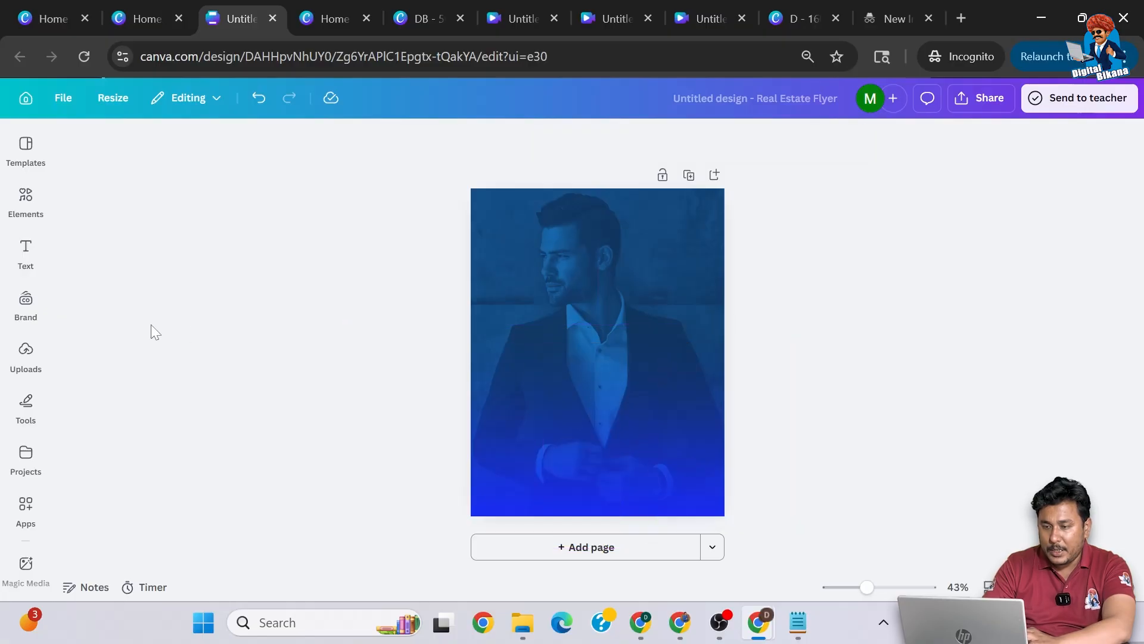
Step: Add the cut-out photo of the bearded man in the purple suit, scaled down and centred at the page's lower edge
click(23, 203)
scroll(169, 502, down, 6)
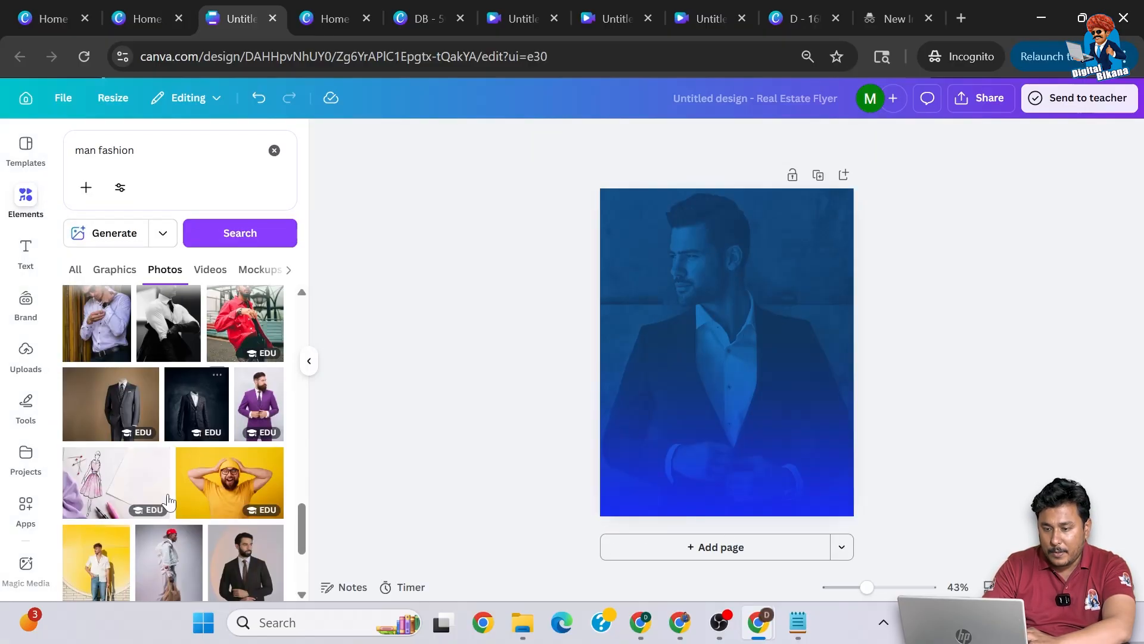
click(259, 409)
drag(819, 193, 787, 266)
drag(741, 332, 757, 356)
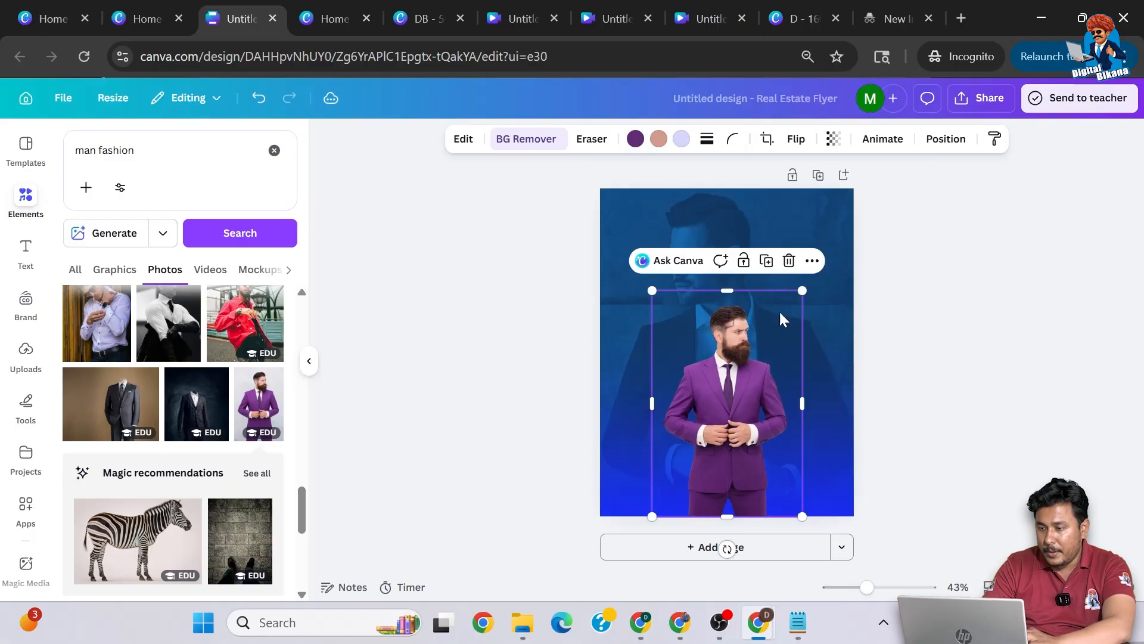
drag(802, 290, 779, 324)
drag(751, 370, 762, 370)
Step: Add a heading from the brand kit styles with the text "Fashion"
click(27, 251)
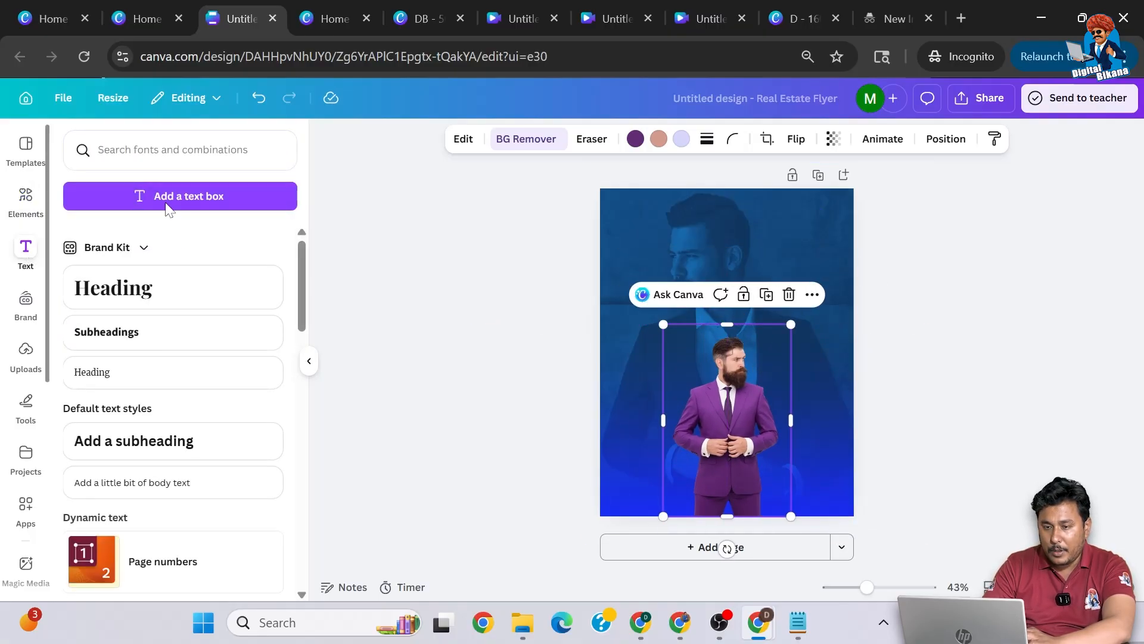
click(119, 316)
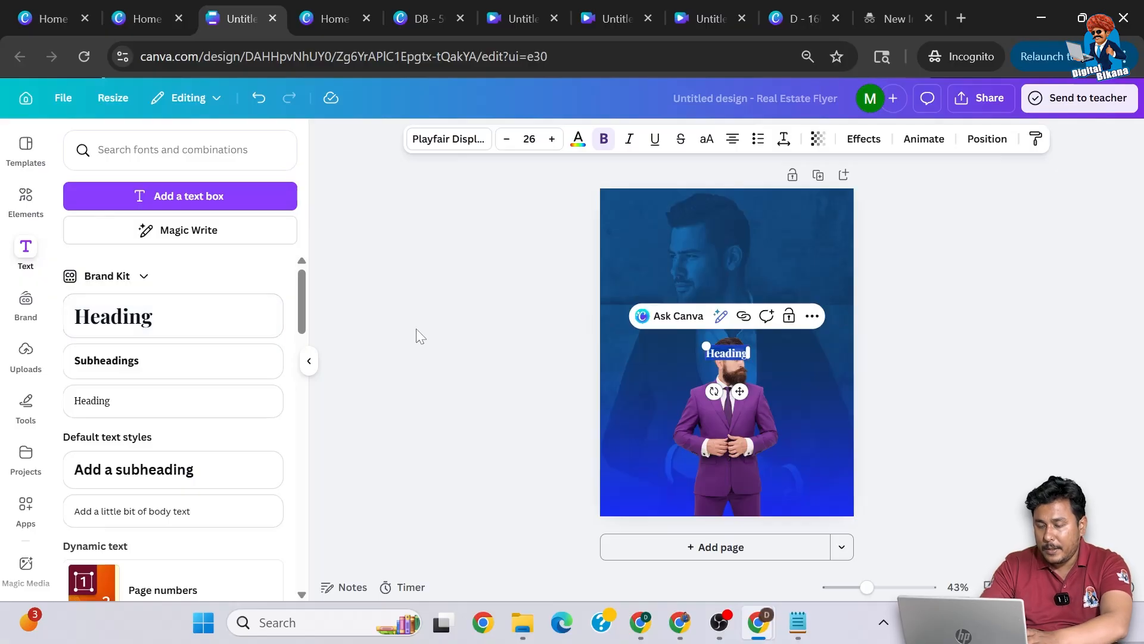
text(Fashion)
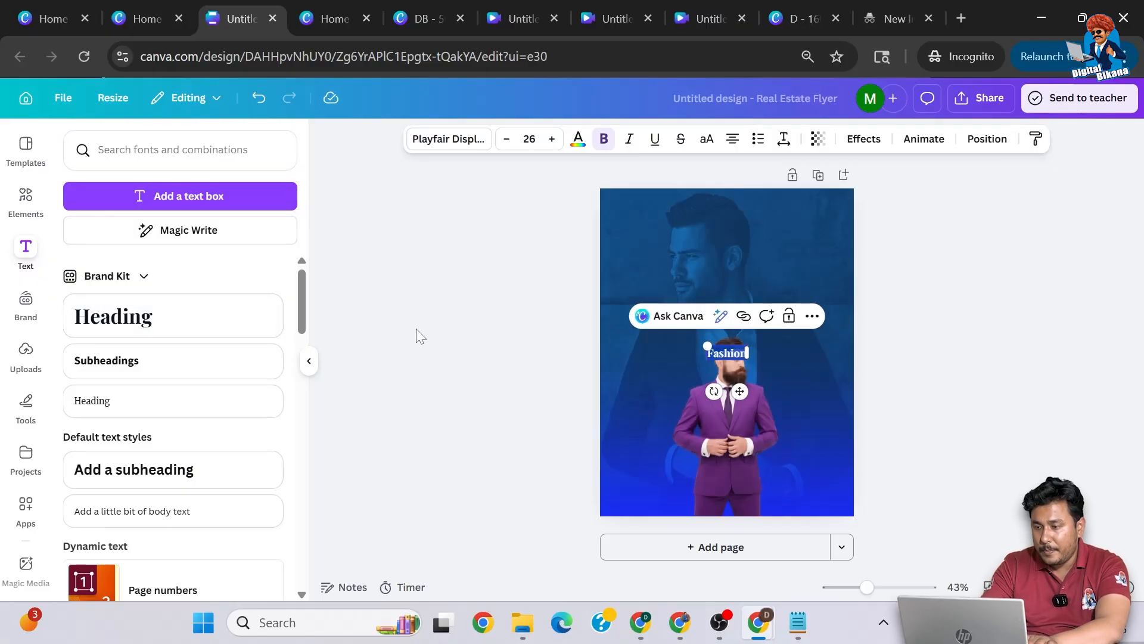
Step: Set the "Fashion" heading's font to Avenue de Madison Regular and enlarge the text to size 180
click(578, 141)
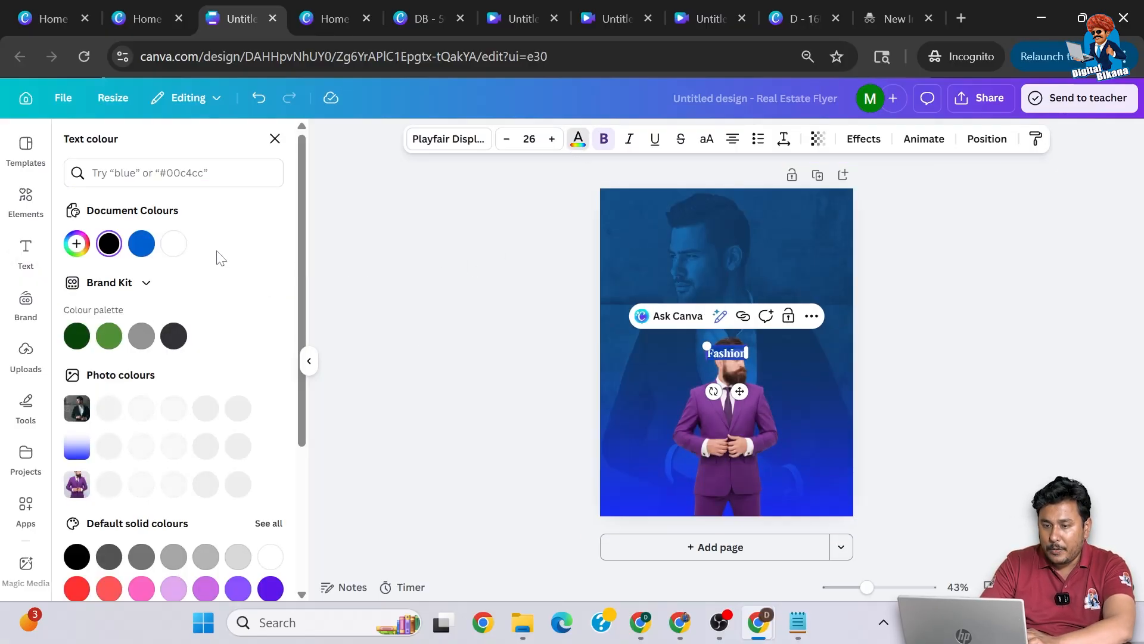
click(457, 140)
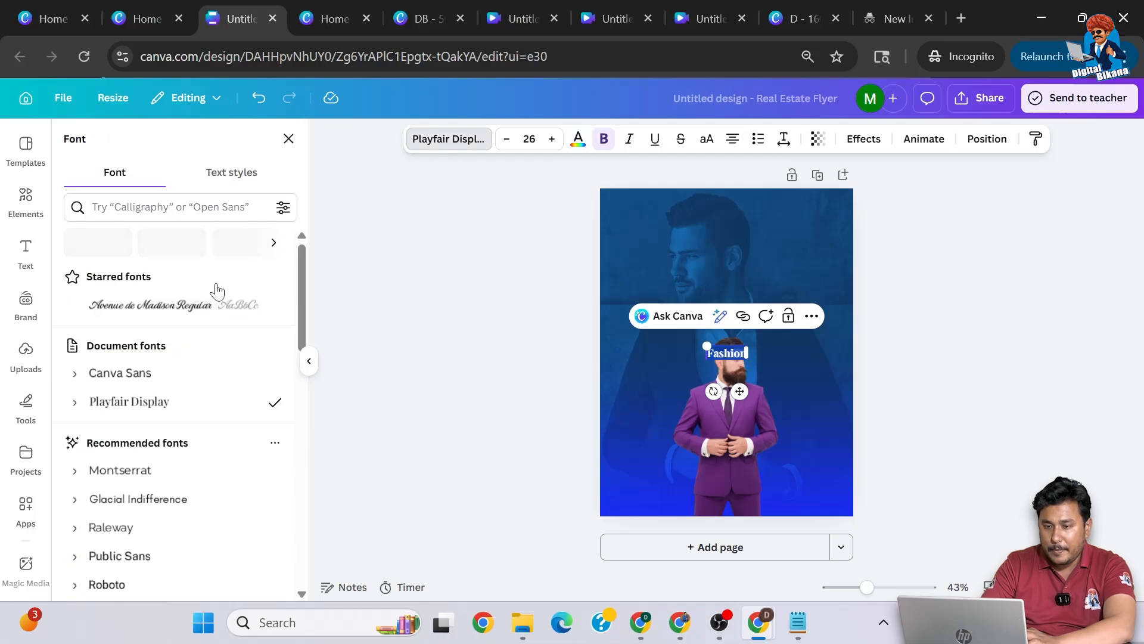
click(157, 316)
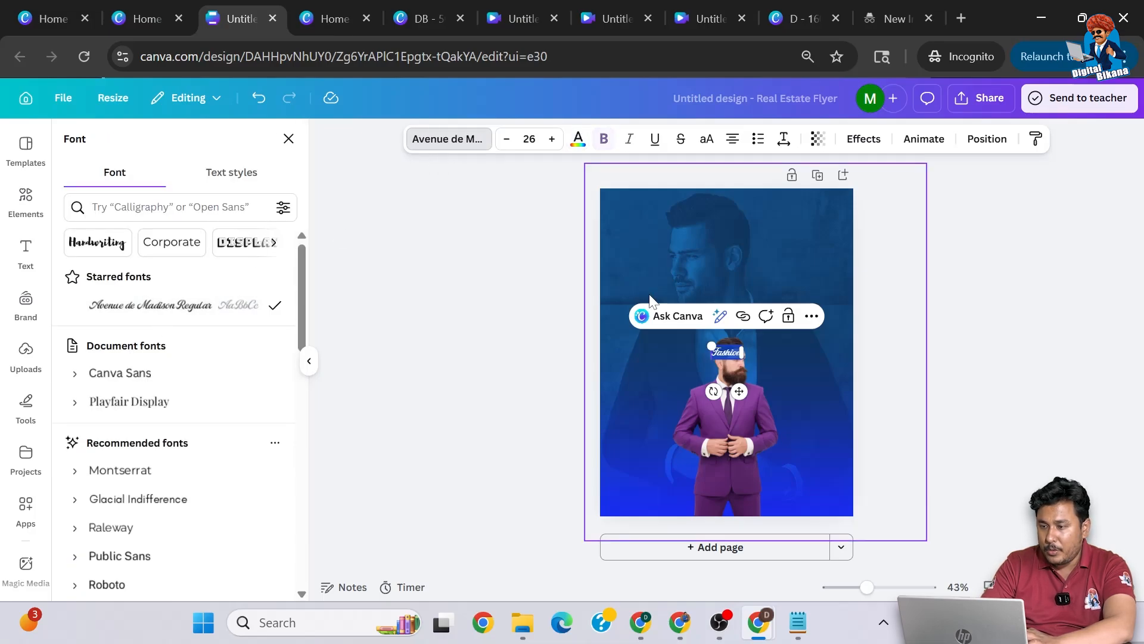
drag(706, 345, 550, 276)
drag(753, 362, 756, 364)
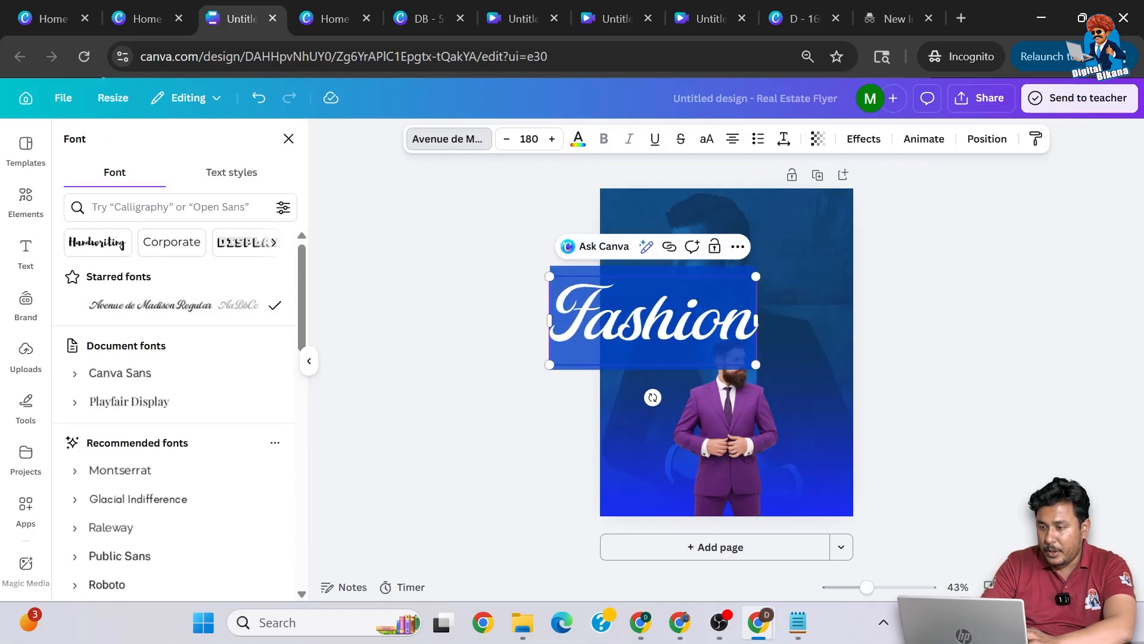
Step: Move the "Fashion" heading across the middle of the page and send it backward behind the man in the purple suit
click(966, 378)
drag(703, 330, 774, 386)
click(822, 302)
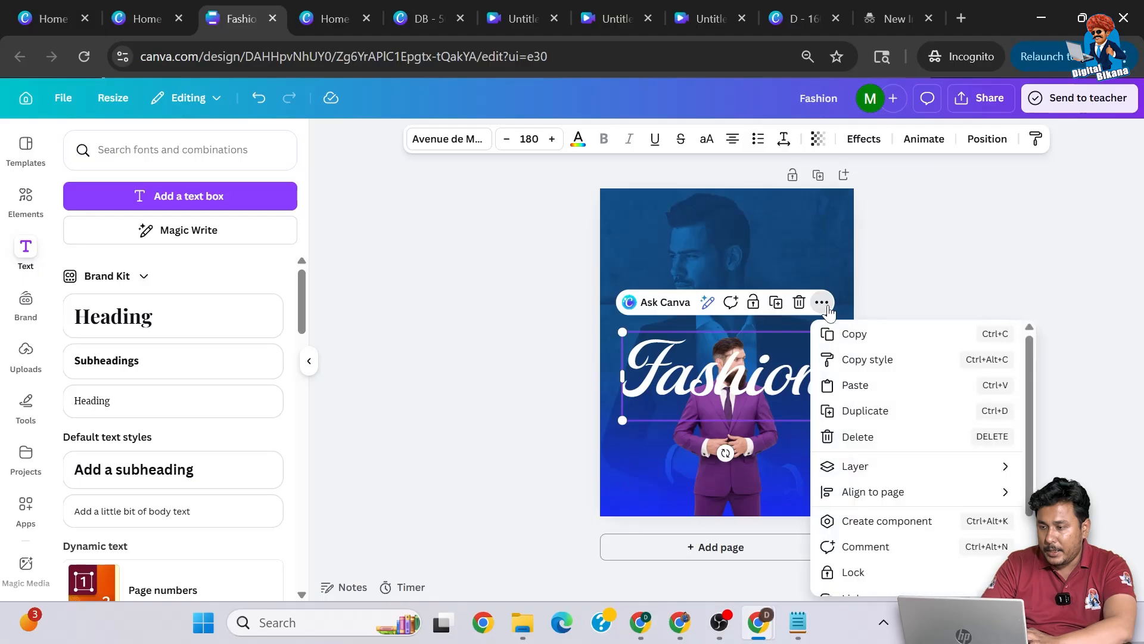
mouse_move(870, 477)
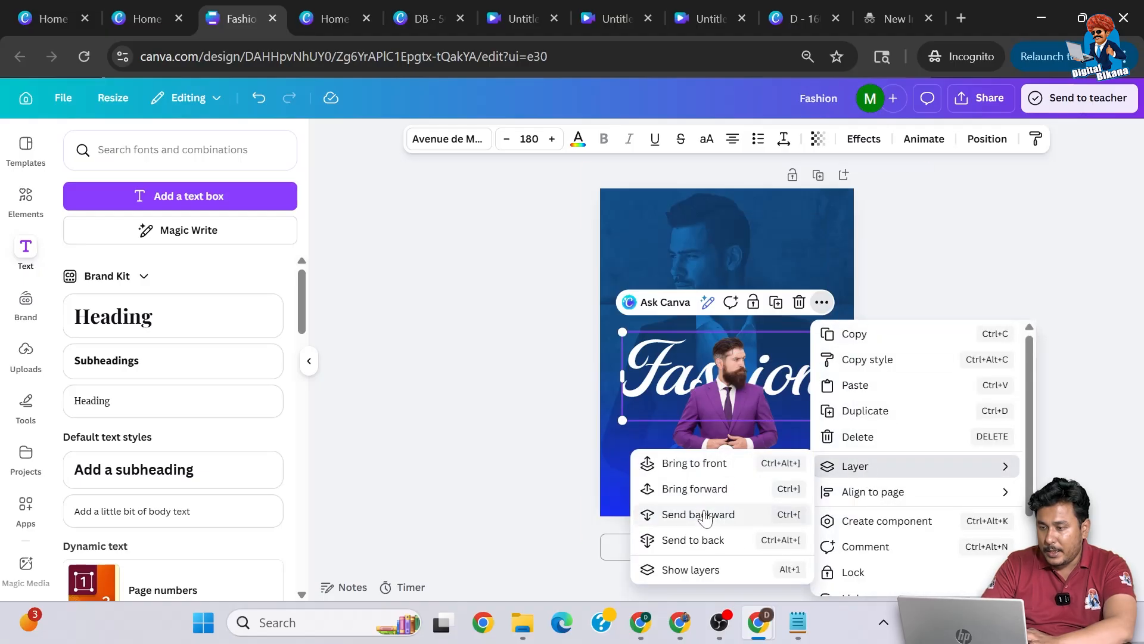
click(925, 295)
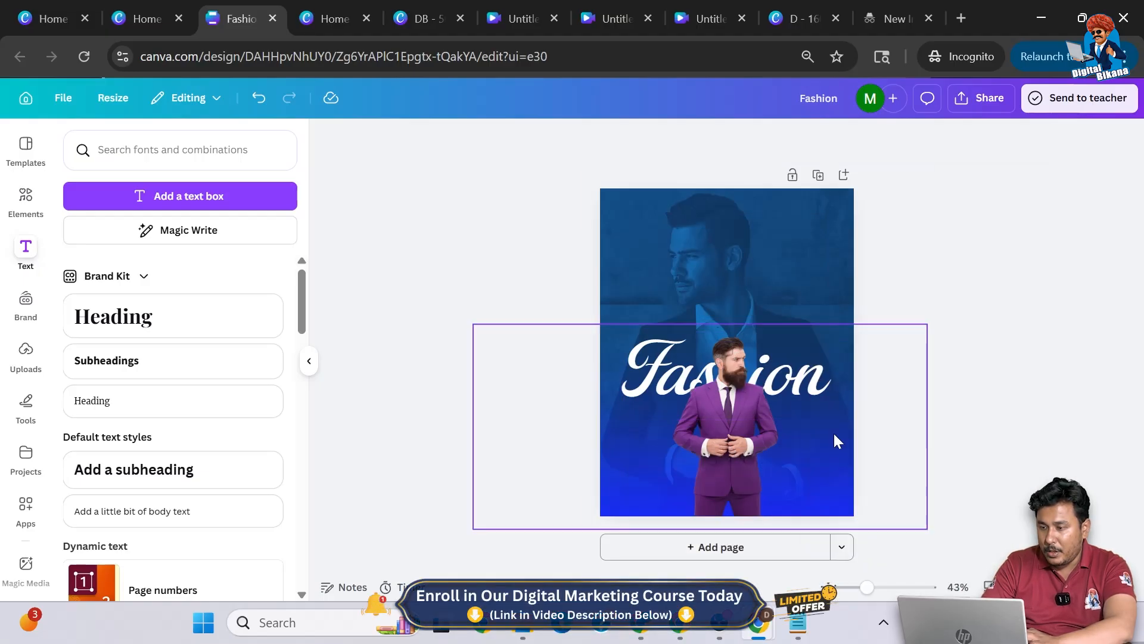
Step: Search the element graphics for "gradient" and add the blue fading gradient to the page
click(25, 200)
click(119, 150)
text(gradient)
key(Return)
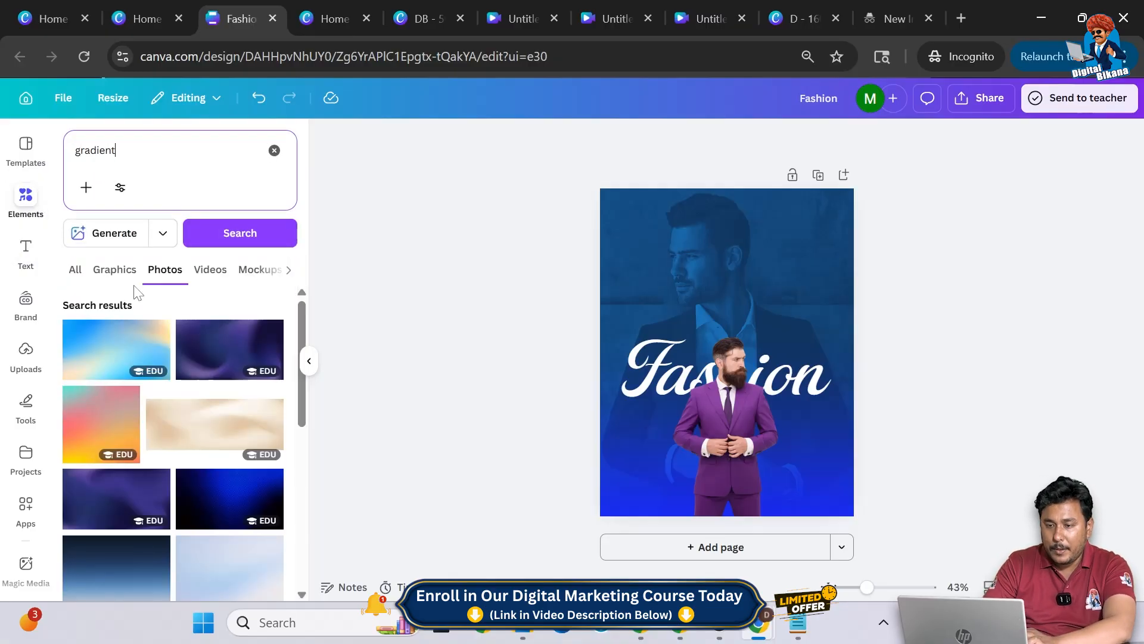
click(115, 270)
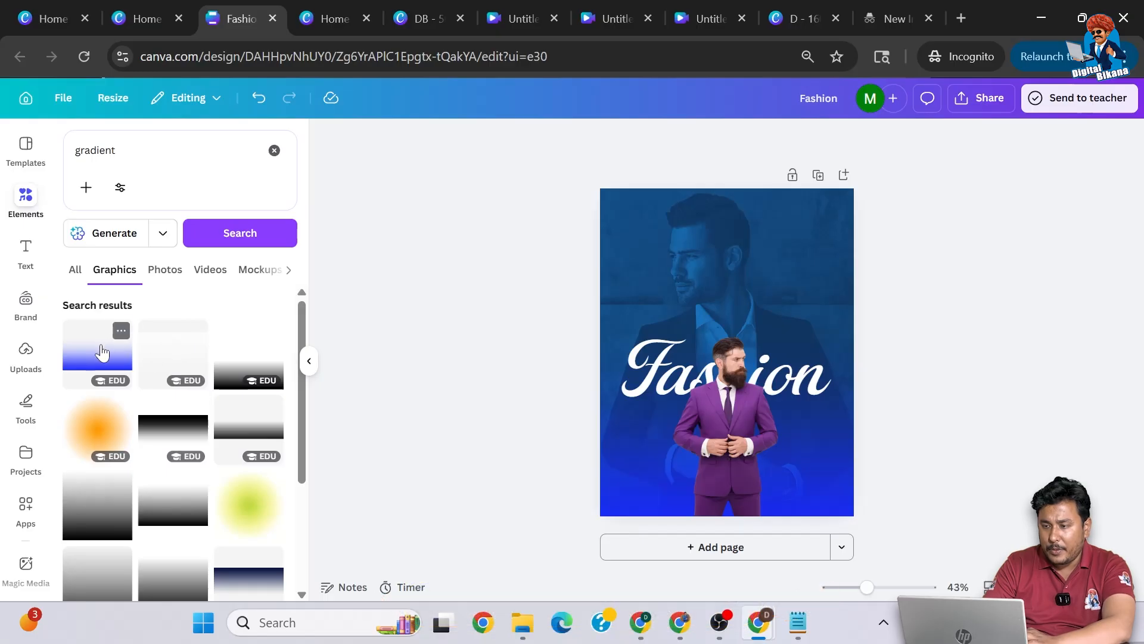
click(101, 350)
Step: Recolour the new gradient grey and move it over the page's lower part, across the man's legs
click(658, 139)
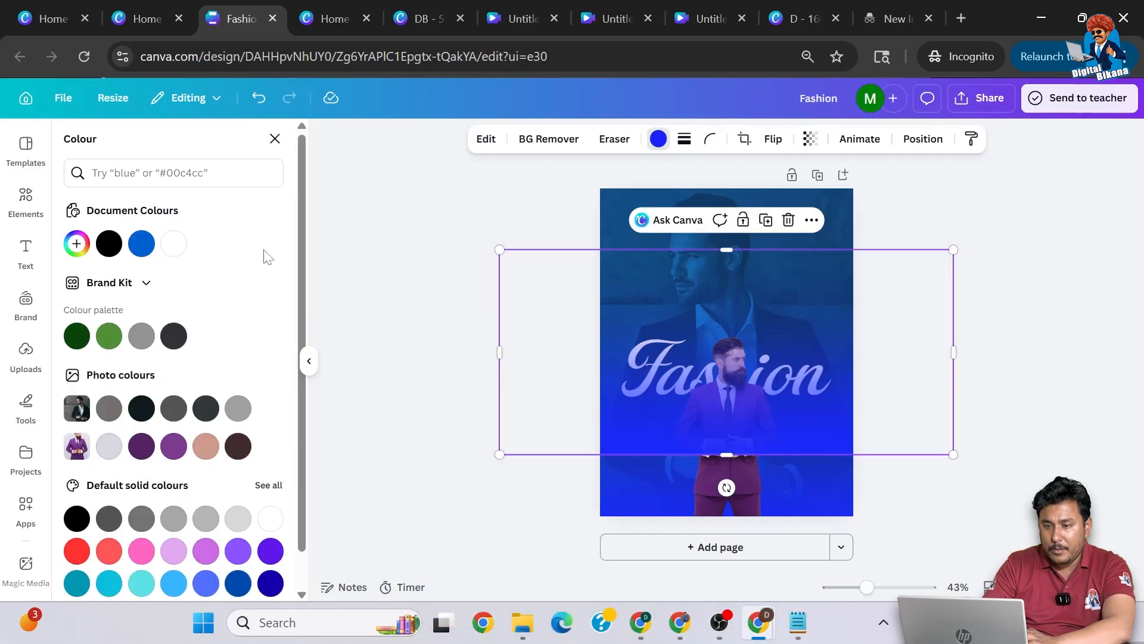
drag(867, 352, 858, 419)
click(928, 234)
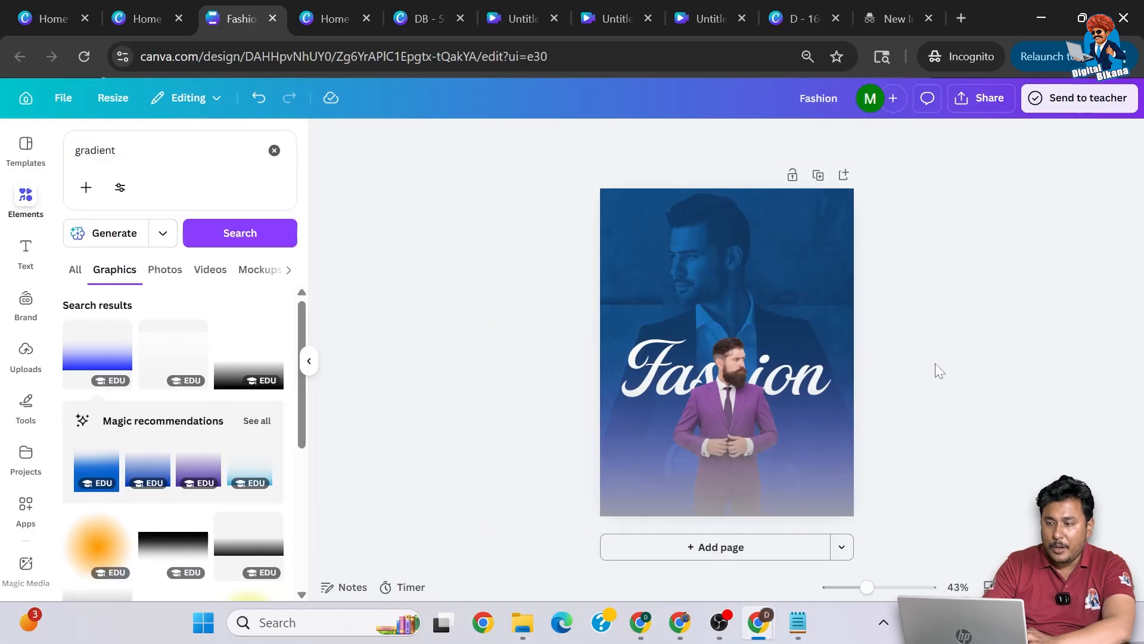
Step: Add a blank second page and look through the element photos for "man fashion"
click(727, 557)
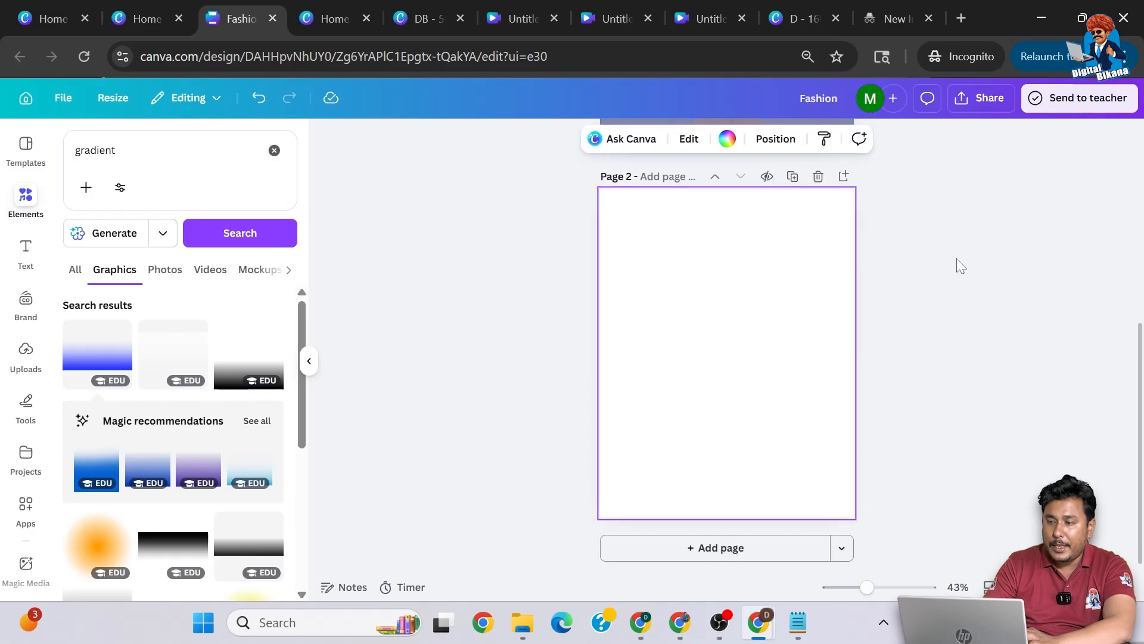
click(26, 199)
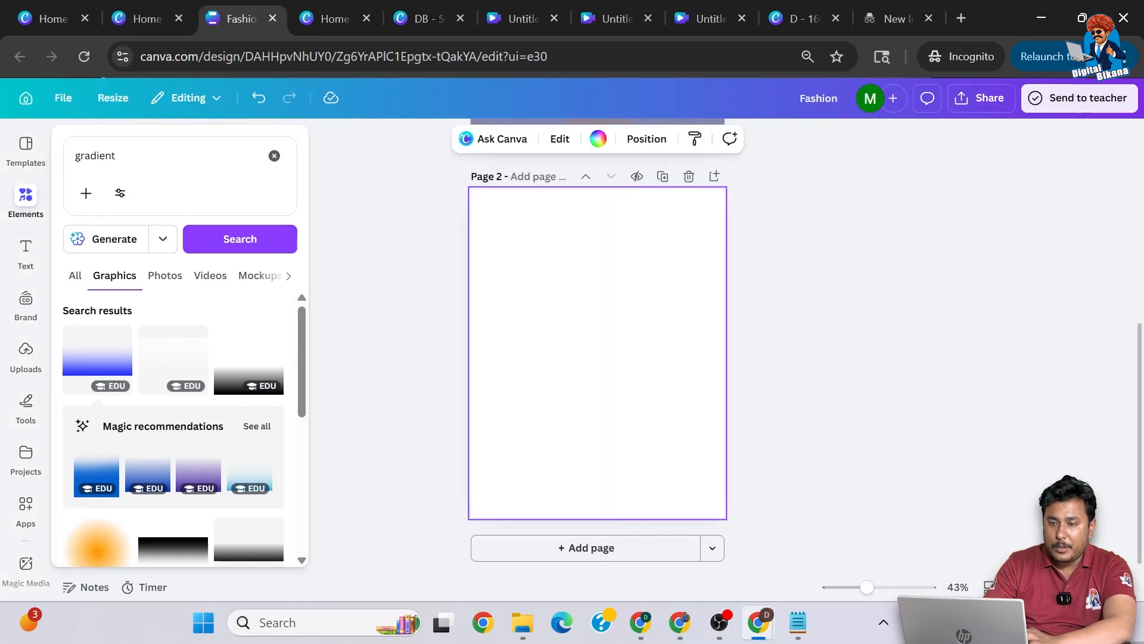
click(274, 156)
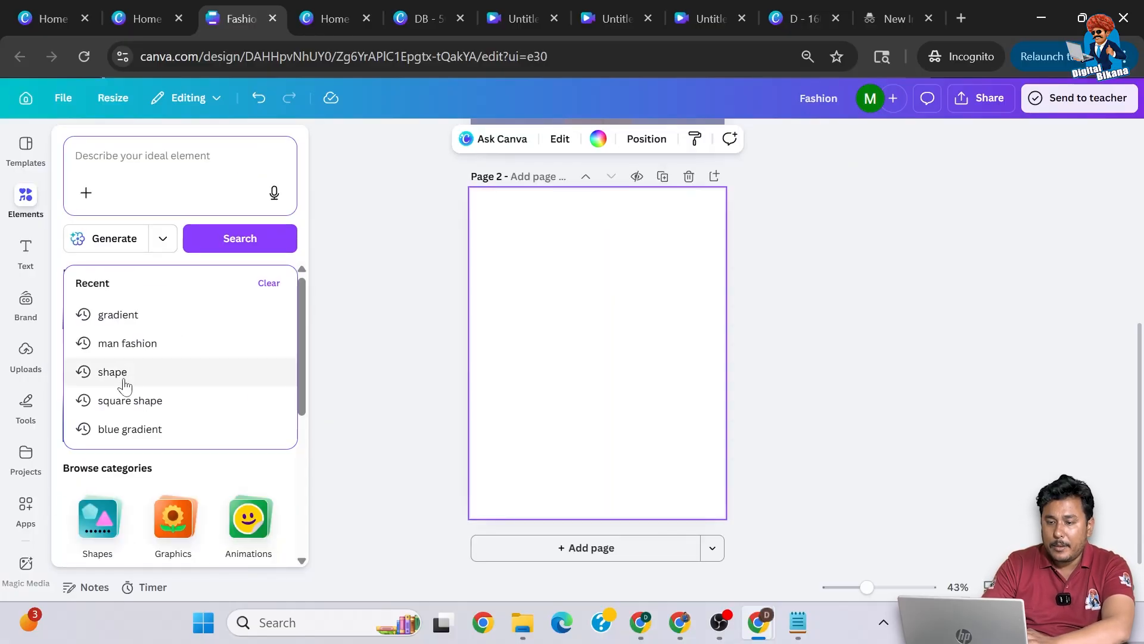
click(133, 343)
scroll(139, 424, down, 2)
scroll(138, 425, down, 1)
scroll(183, 388, up, 2)
click(267, 325)
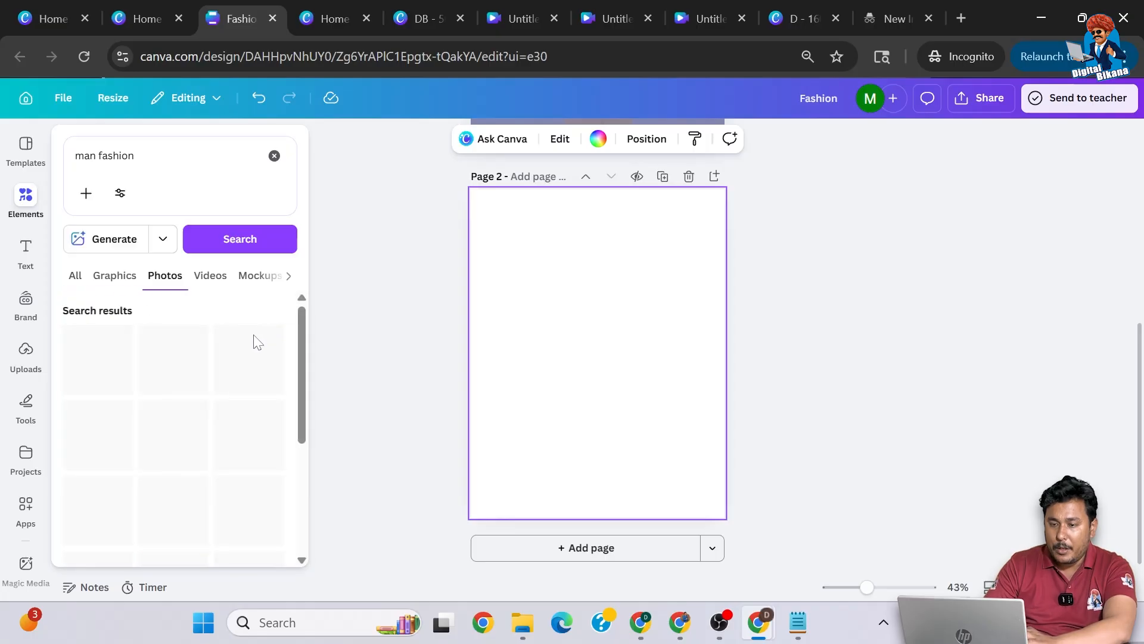
scroll(145, 398, down, 5)
Step: Try the photo of the man in the navy blazer as a page-filling image on page 2, and delete it
click(145, 398)
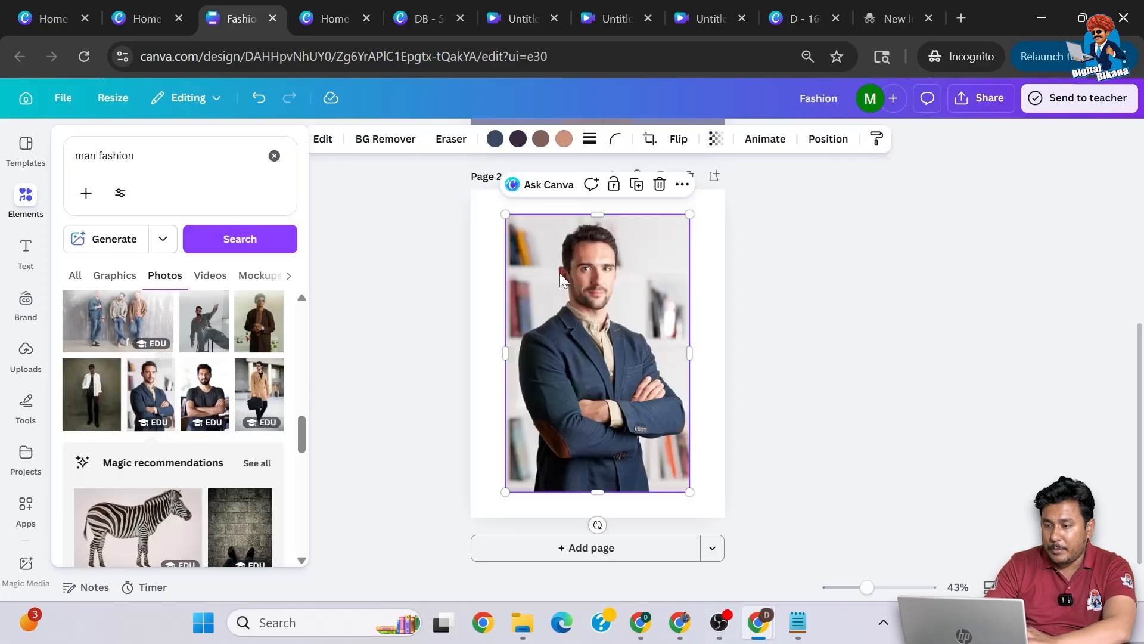
click(588, 267)
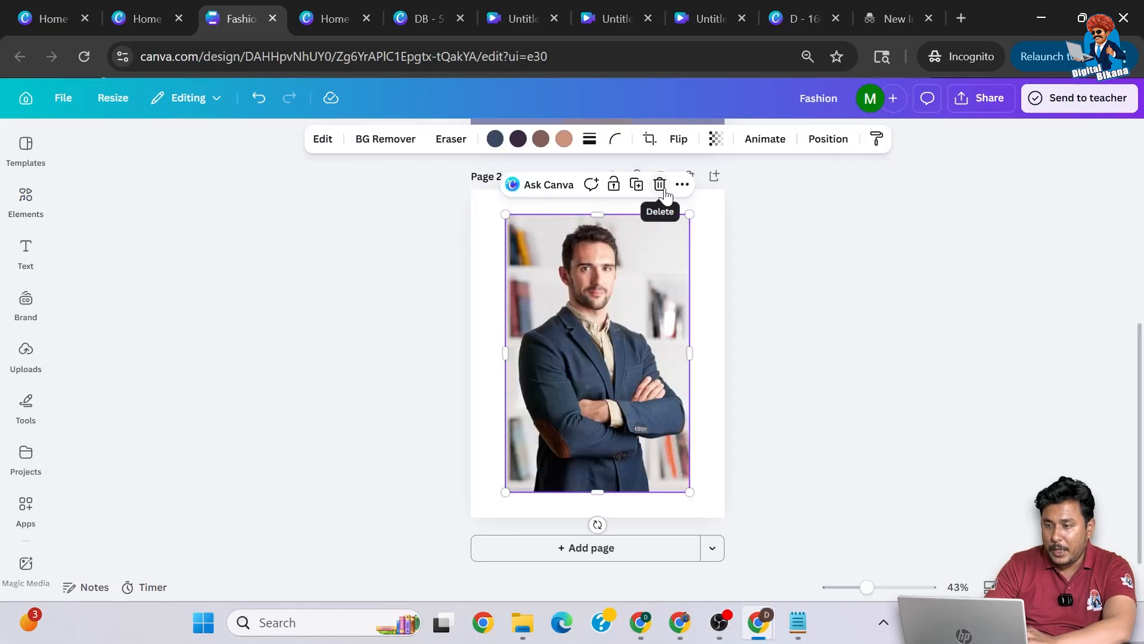
drag(689, 214, 926, 68)
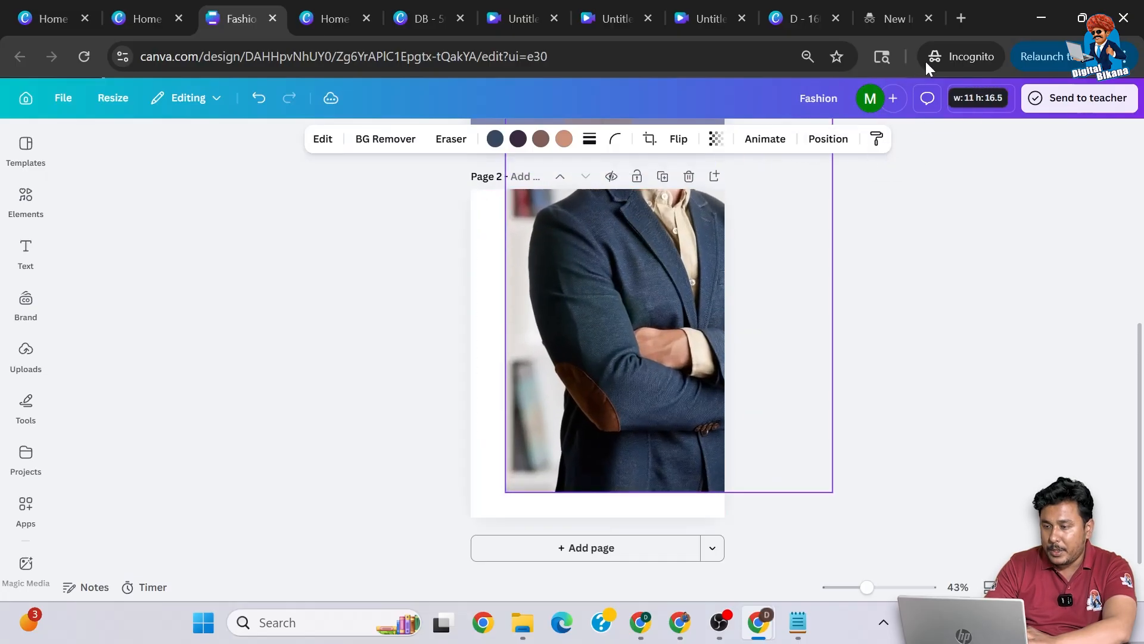
drag(620, 341, 552, 548)
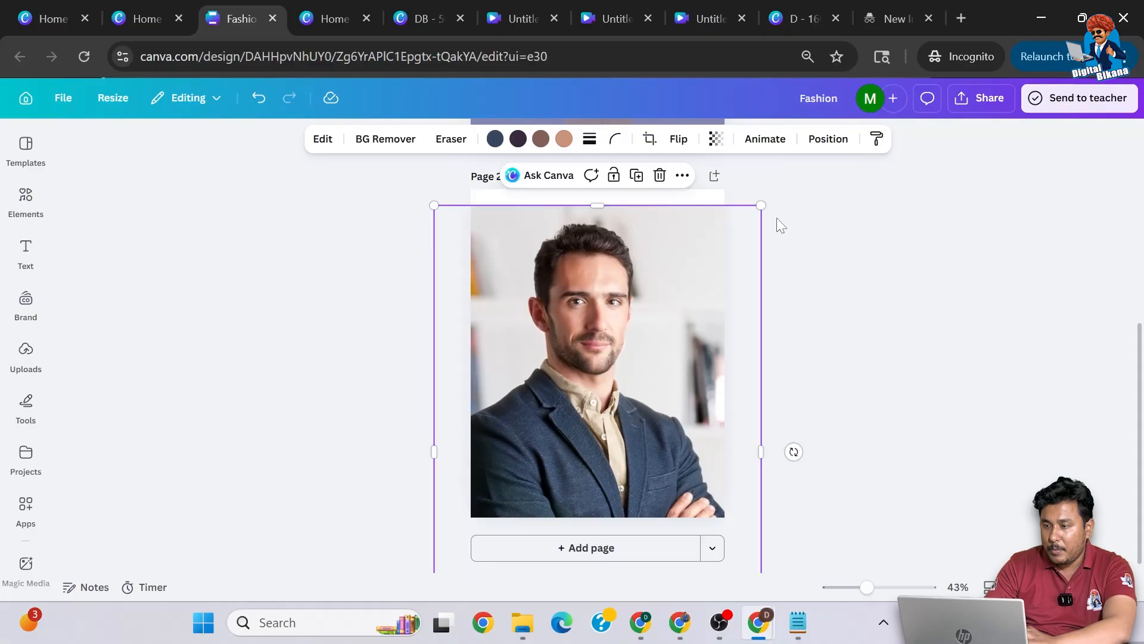
drag(762, 206, 906, 119)
drag(702, 318, 680, 417)
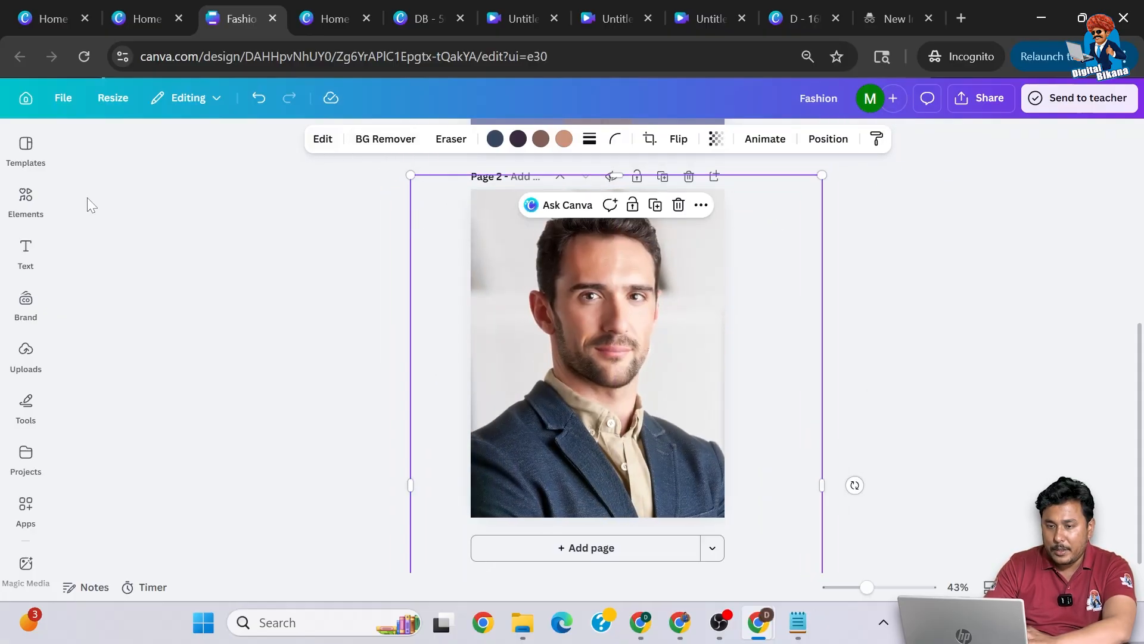
click(678, 204)
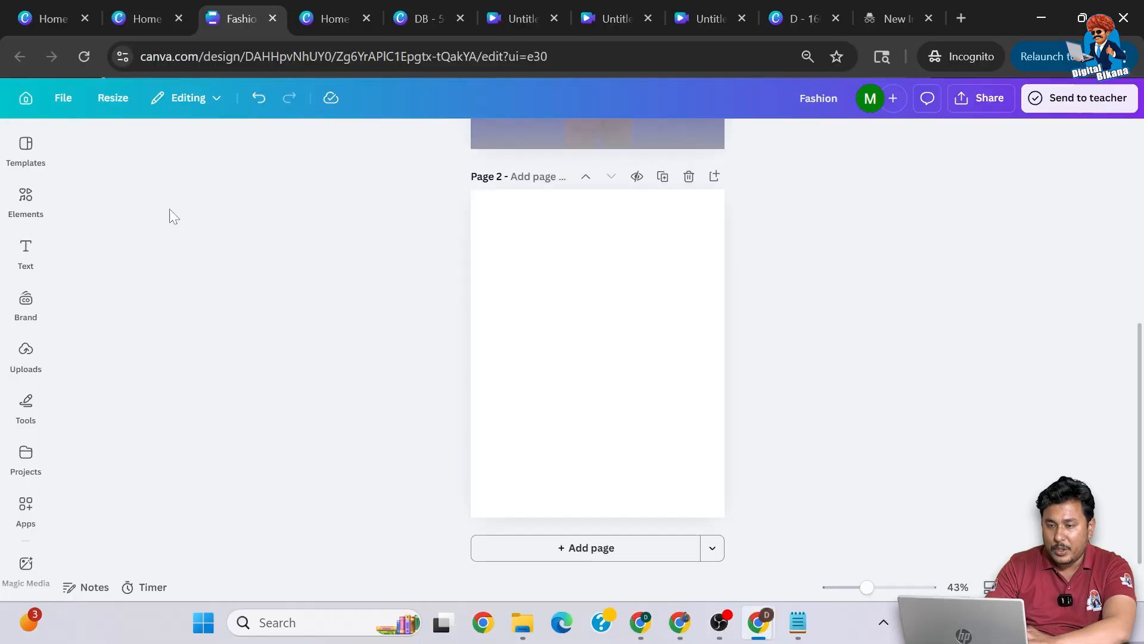
Step: Look further through the "man fashion" photo results for another close-up portrait
click(17, 205)
scroll(181, 473, down, 10)
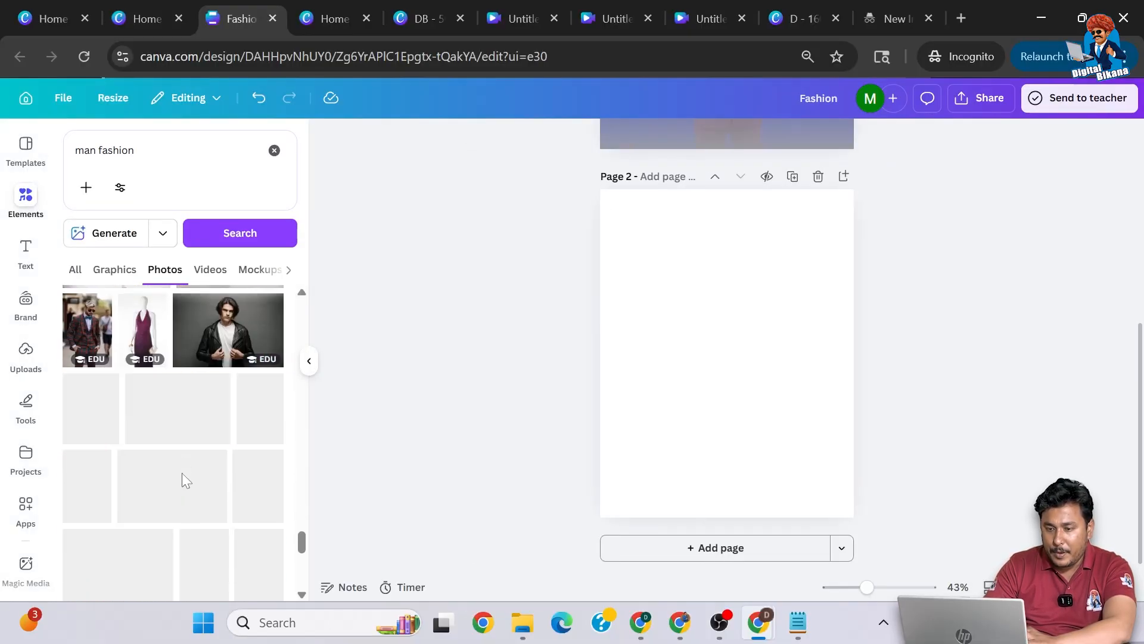
scroll(181, 473, down, 5)
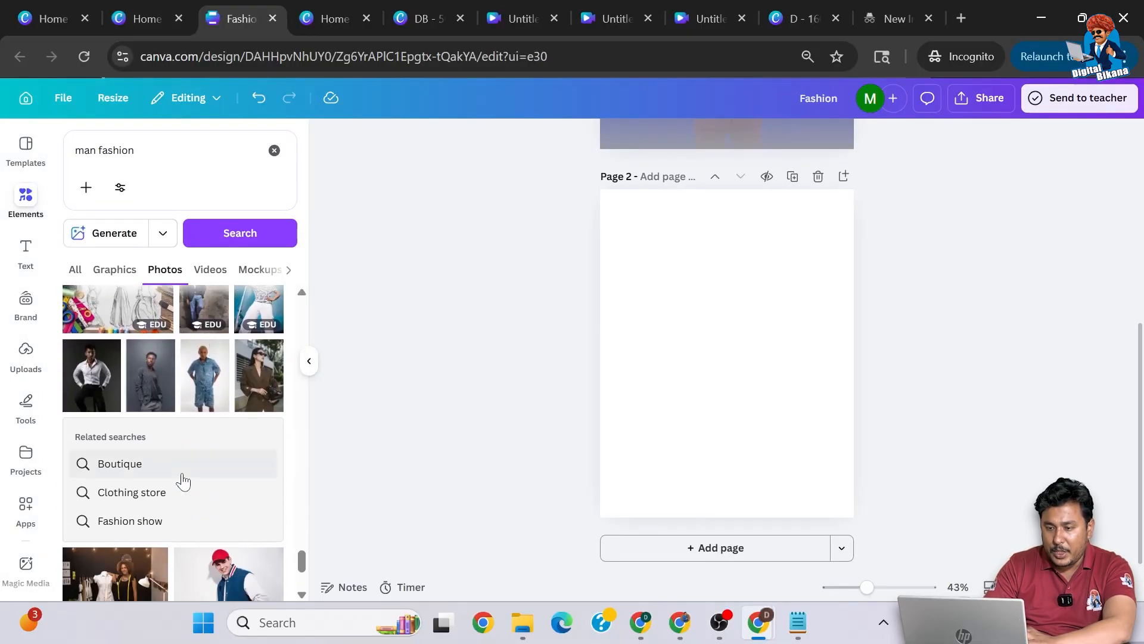
scroll(183, 480, down, 3)
scroll(182, 480, down, 10)
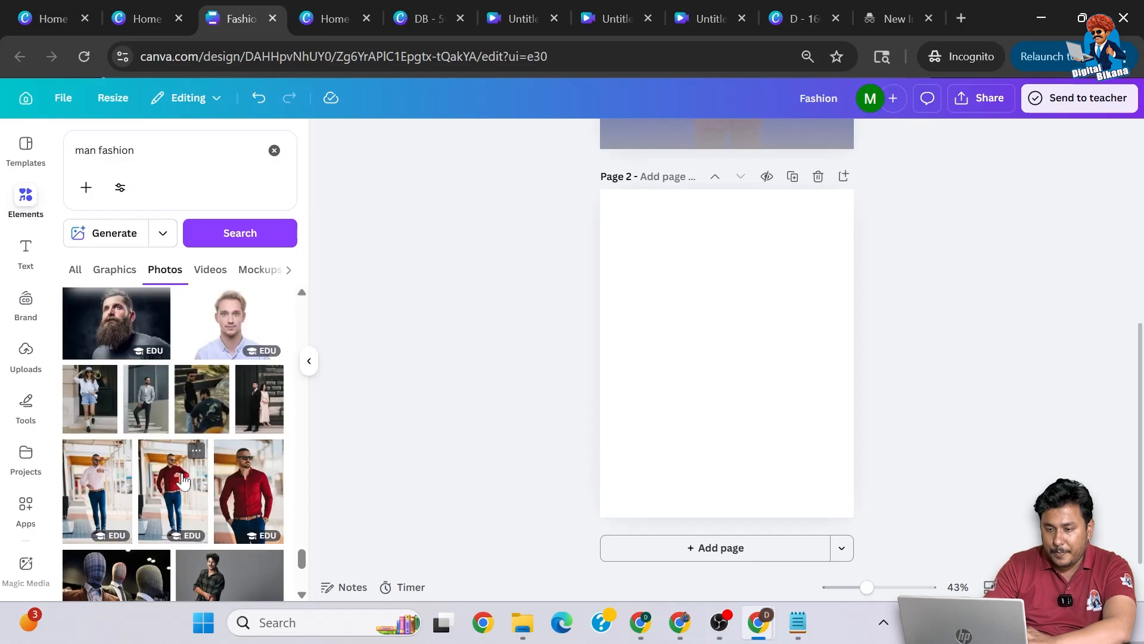
scroll(181, 499, down, 10)
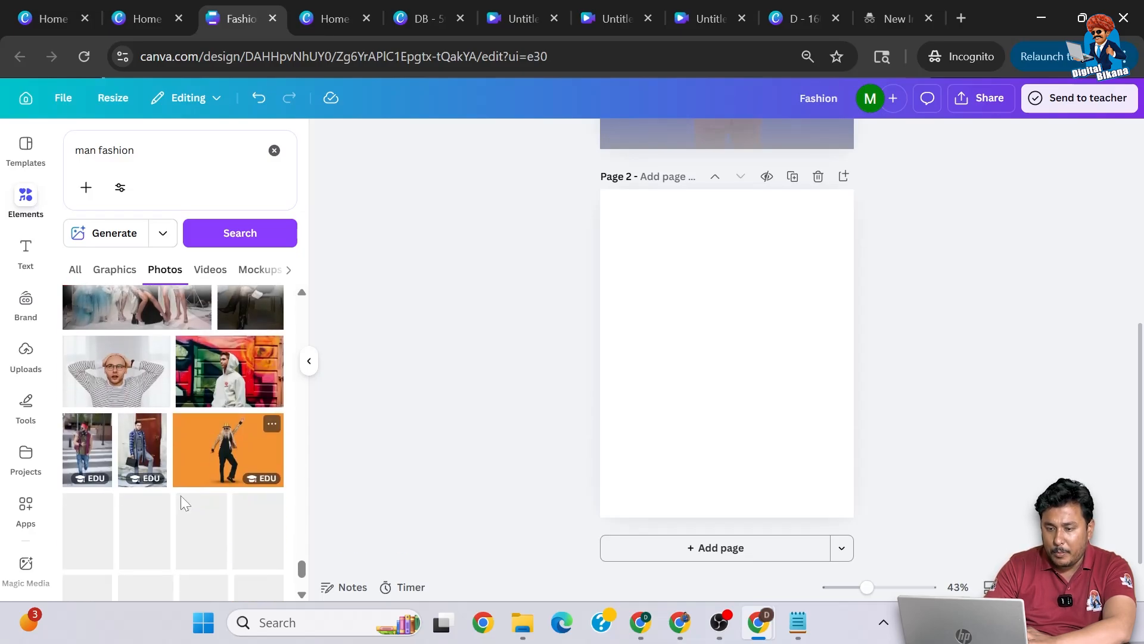
scroll(181, 500, down, 5)
scroll(182, 504, down, 3)
Step: Search the photos for "man beard" and add the portrait of the bearded man in a black shirt to page 2
click(134, 150)
key(BackSpace)
key(BackSpace)
key(BackSpace)
key(BackSpace)
key(BackSpace)
key(BackSpace)
key(BackSpace)
text(beard)
key(Return)
scroll(153, 505, down, 3)
scroll(154, 505, down, 3)
click(172, 427)
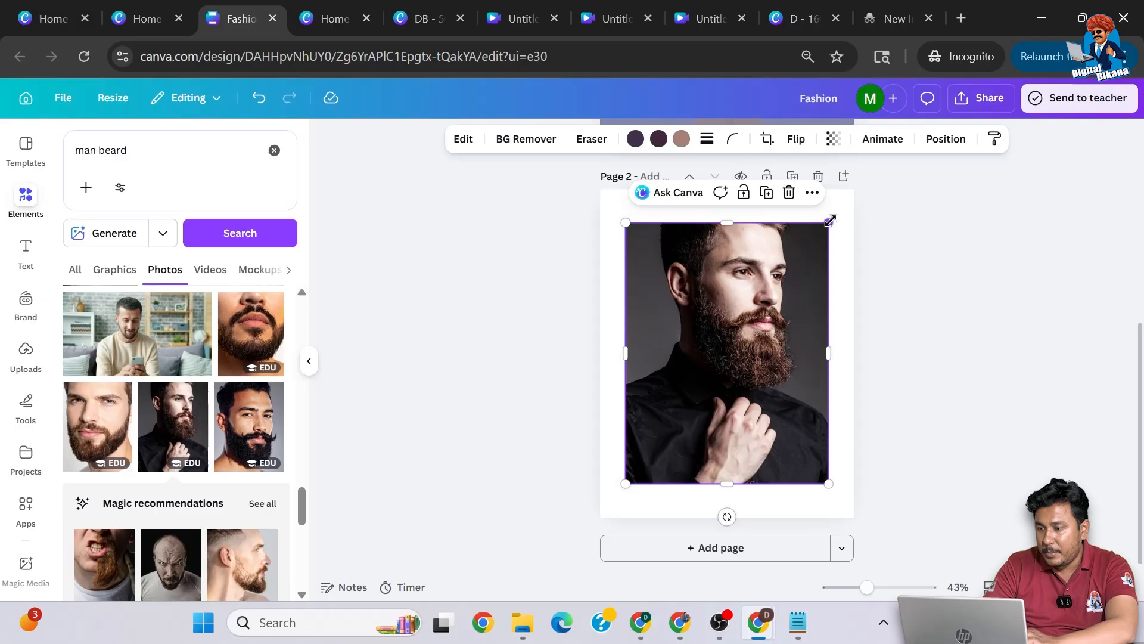
Step: Enlarge the bearded man's portrait to fill page 2 and duplicate the page
drag(833, 214, 855, 190)
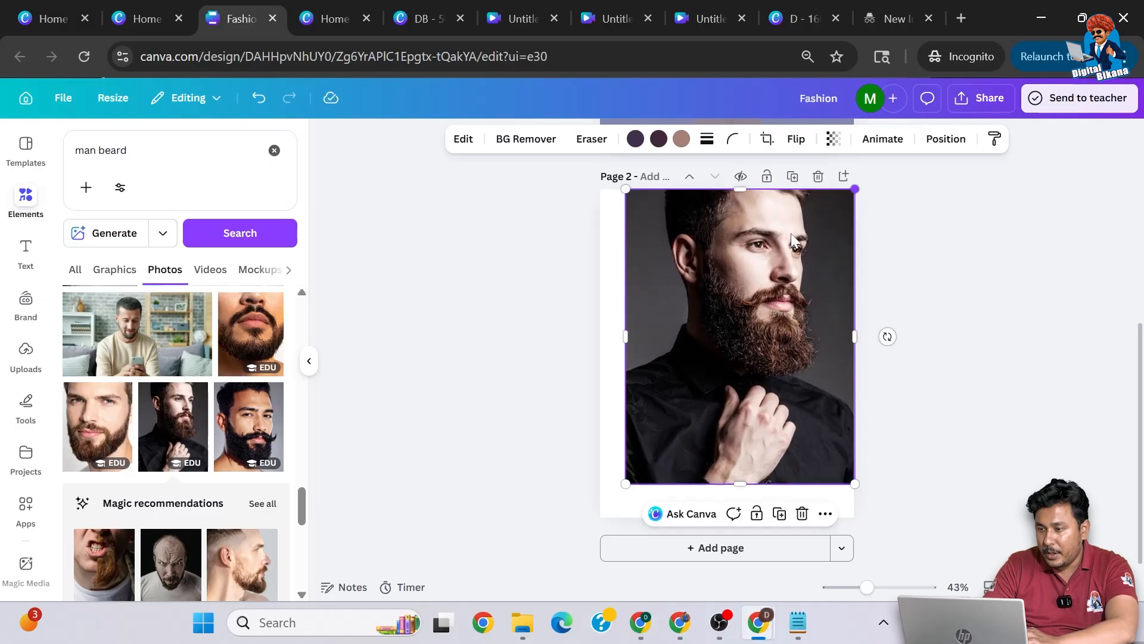
drag(625, 484, 605, 518)
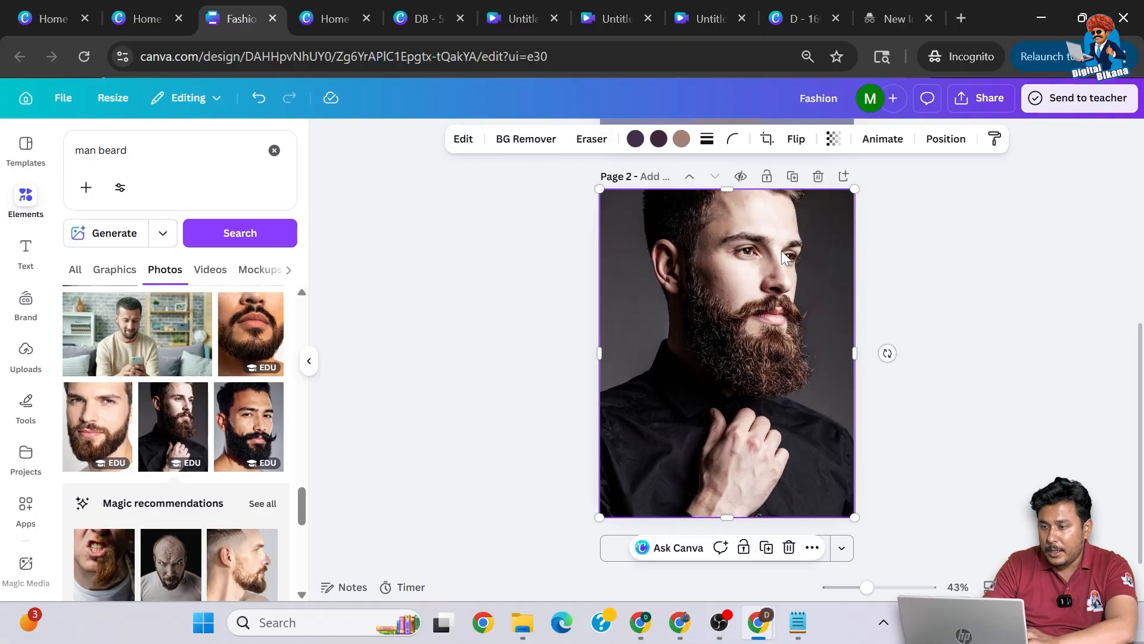
click(792, 176)
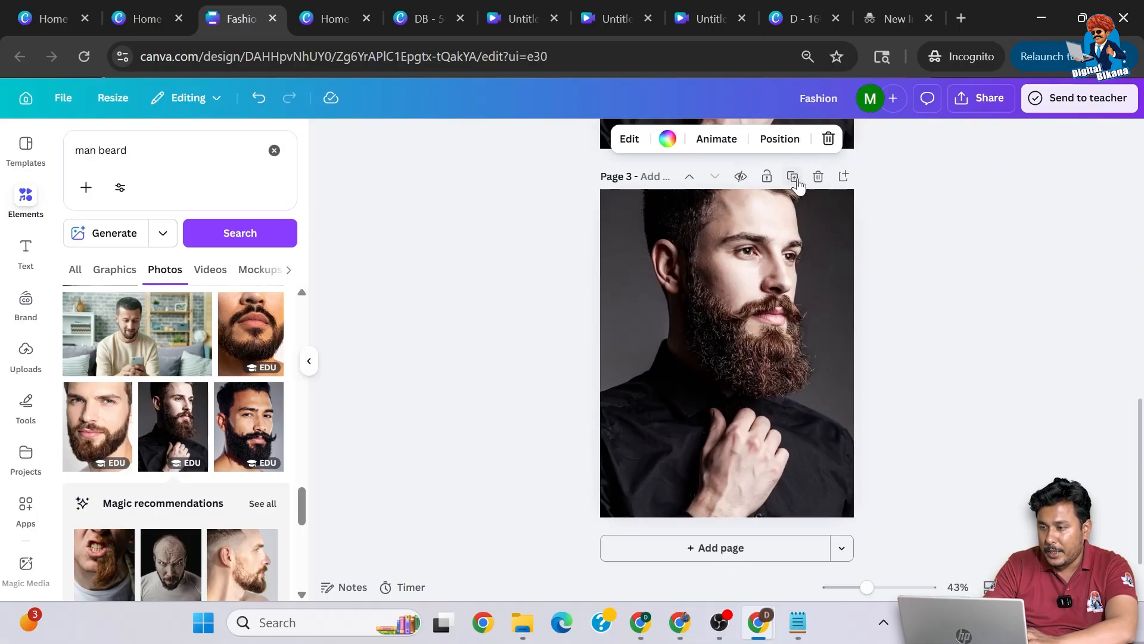
Step: Apply the Classic mono filter to the portrait on page 2 and reduce its intensity to about half
scroll(947, 223, up, 5)
scroll(948, 223, up, 1)
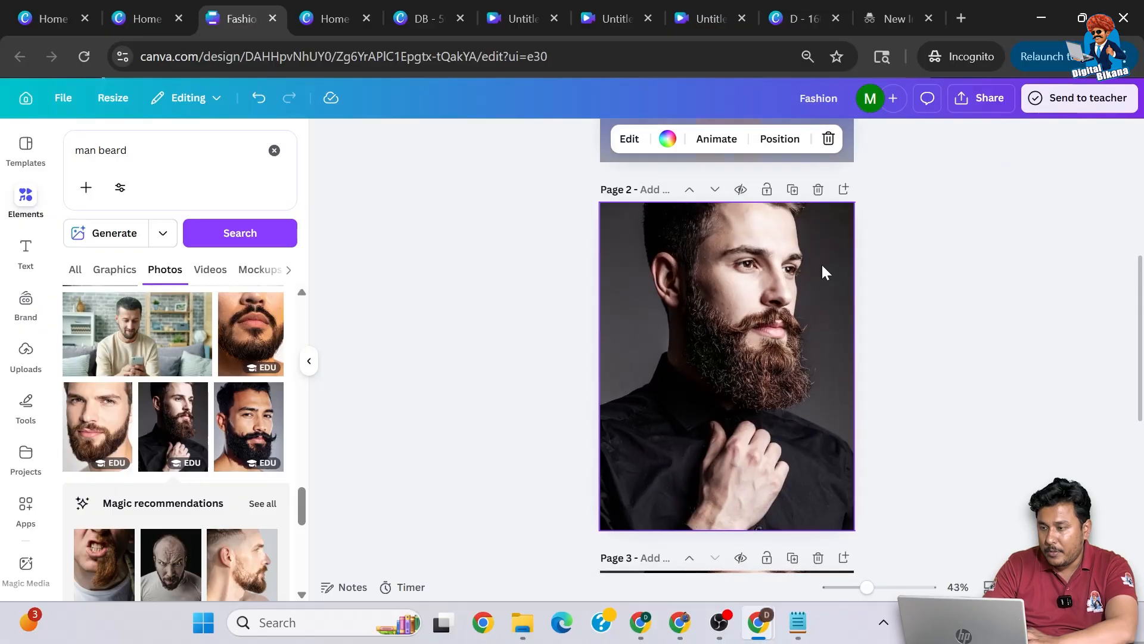
click(816, 267)
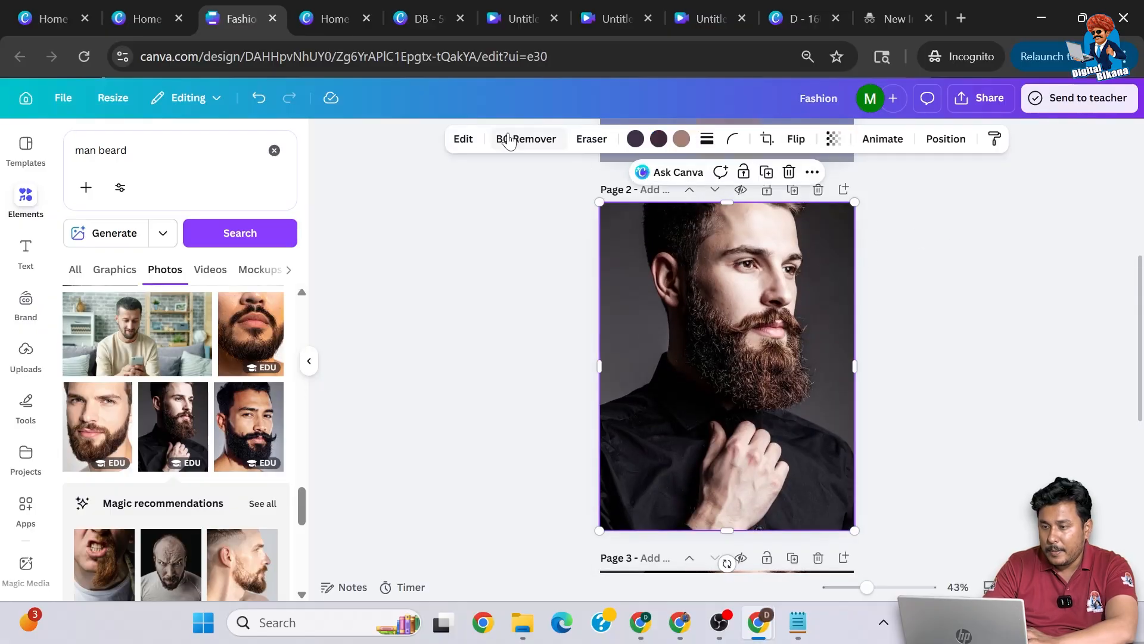
click(471, 141)
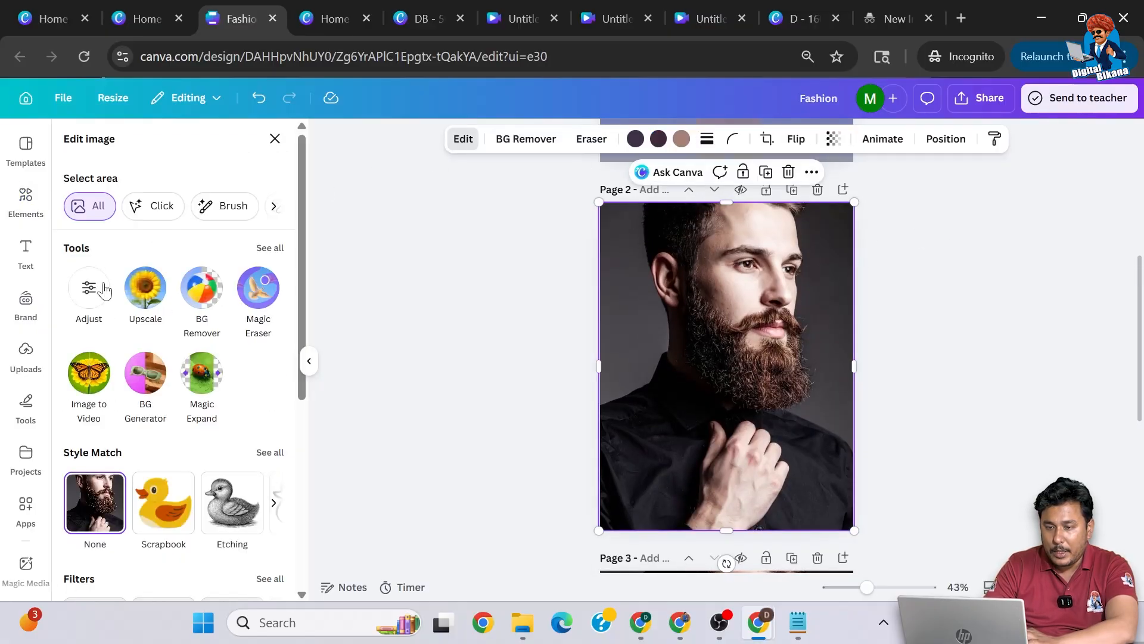
scroll(106, 445, down, 3)
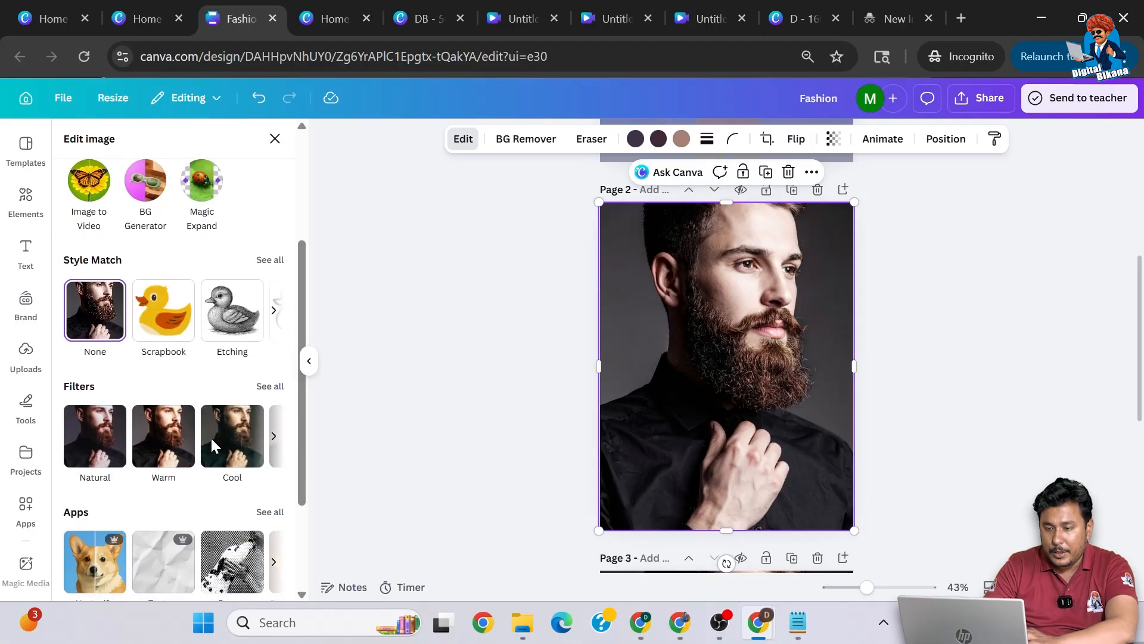
click(270, 386)
scroll(179, 476, down, 10)
click(124, 456)
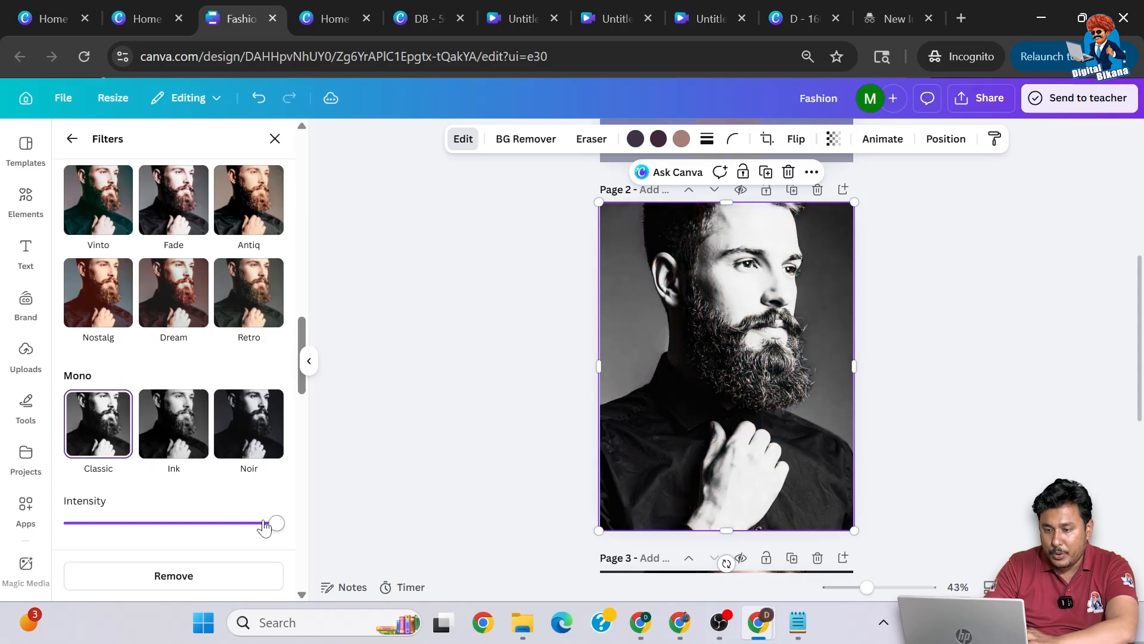
drag(258, 524, 189, 524)
scroll(179, 477, down, 3)
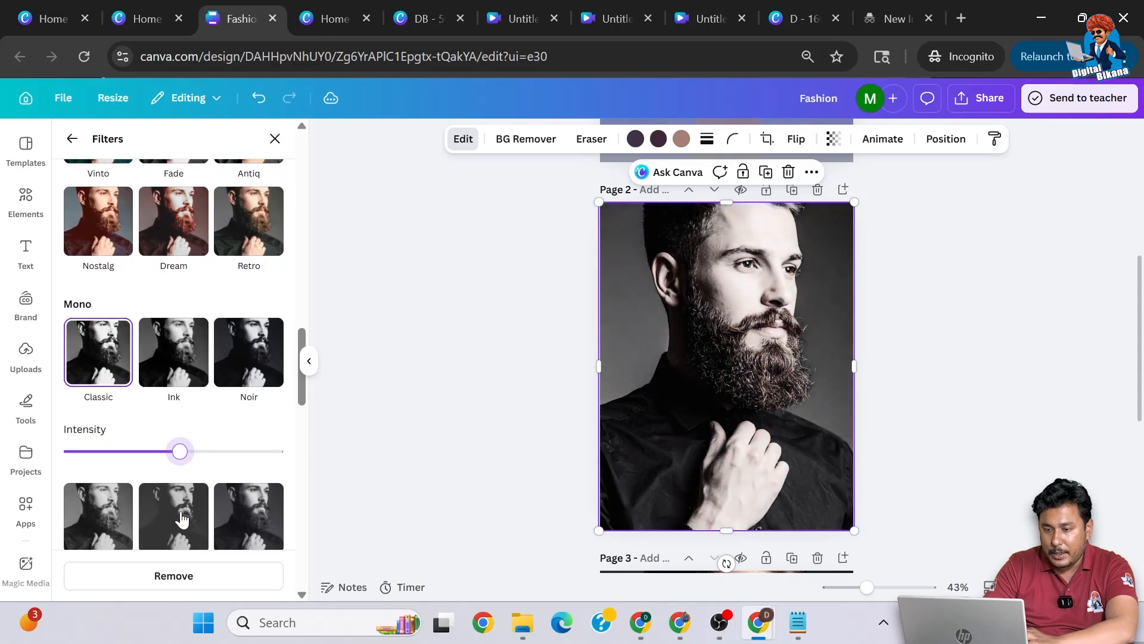
Step: Switch the filter on the page 2 portrait to Slate from the Mono group
click(258, 297)
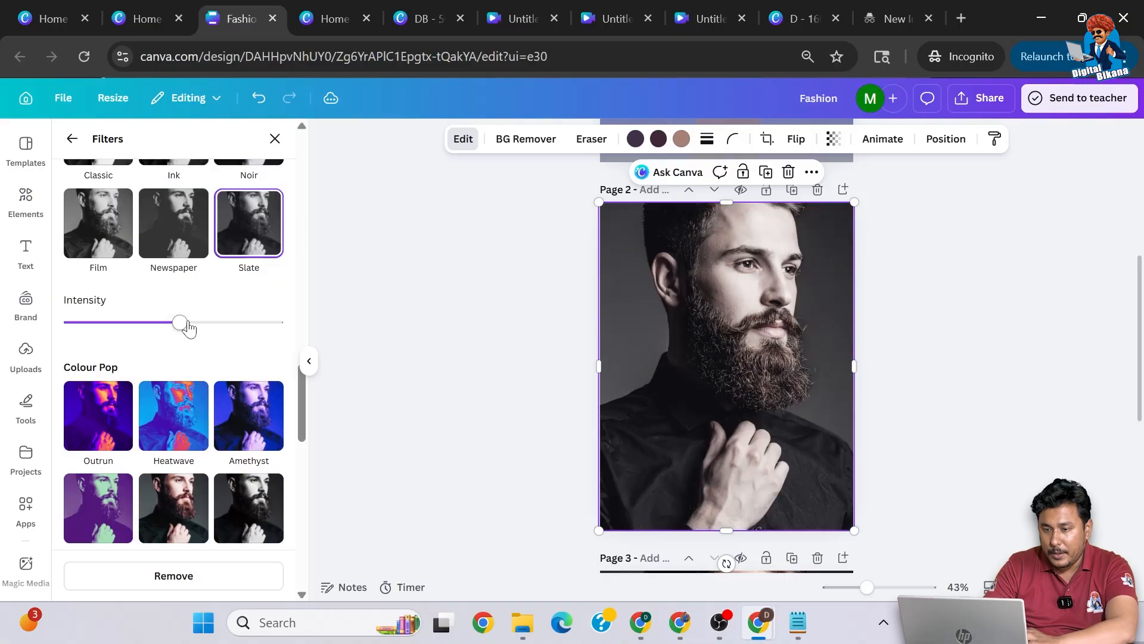
Step: Apply the Fuchsia duotone filter to the bearded man's portrait on page 3
scroll(472, 345, down, 5)
click(712, 355)
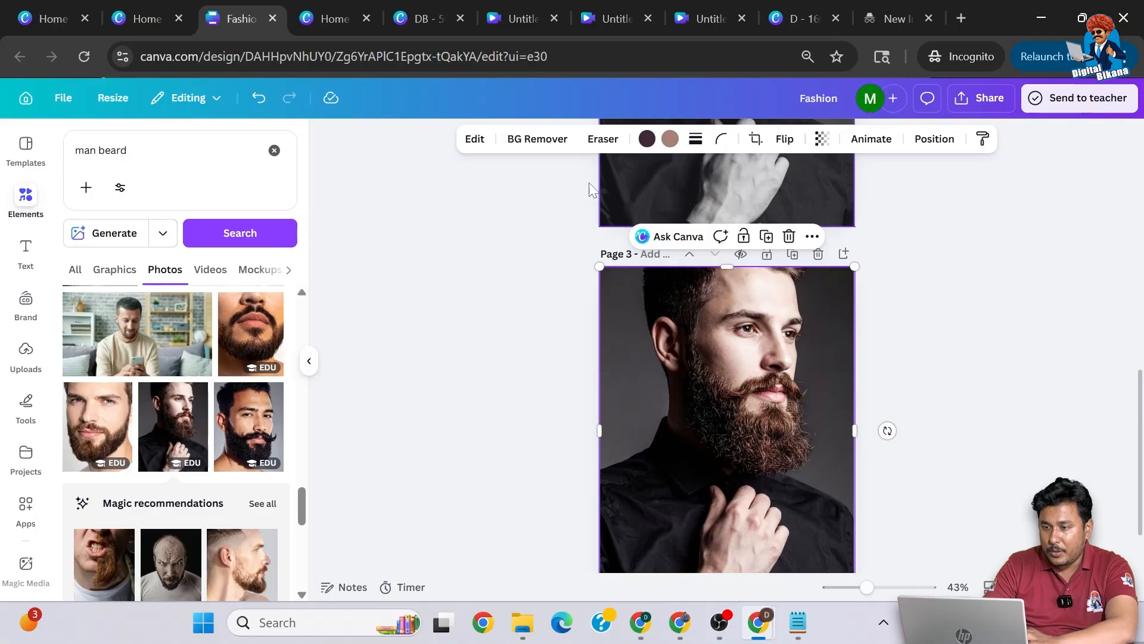
click(468, 139)
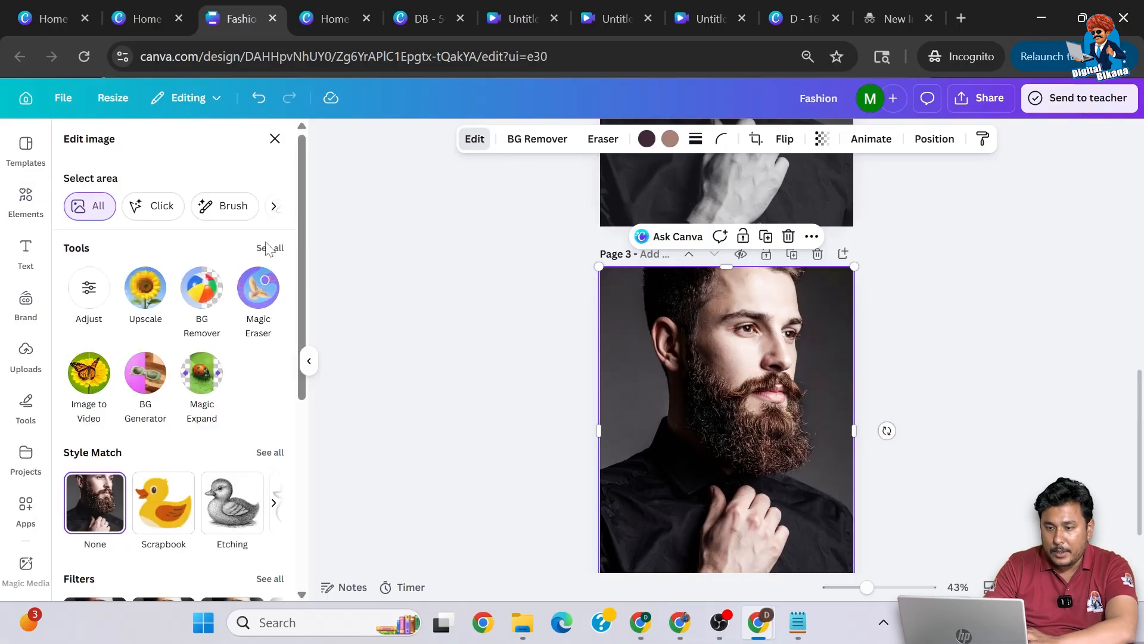
scroll(152, 388, down, 4)
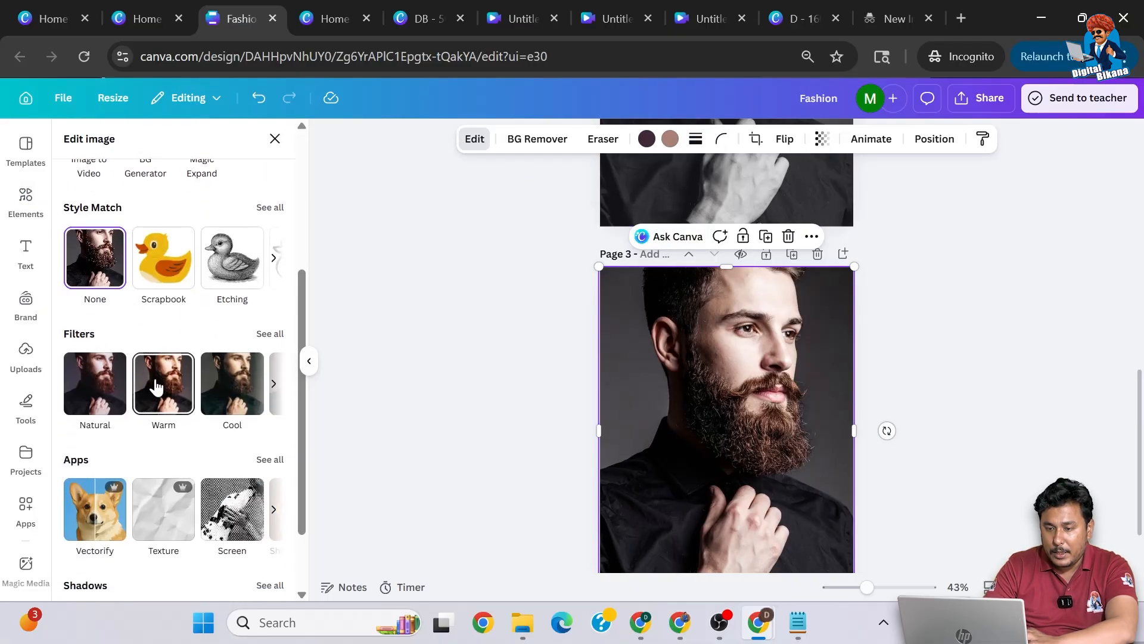
click(271, 334)
scroll(250, 356, down, 15)
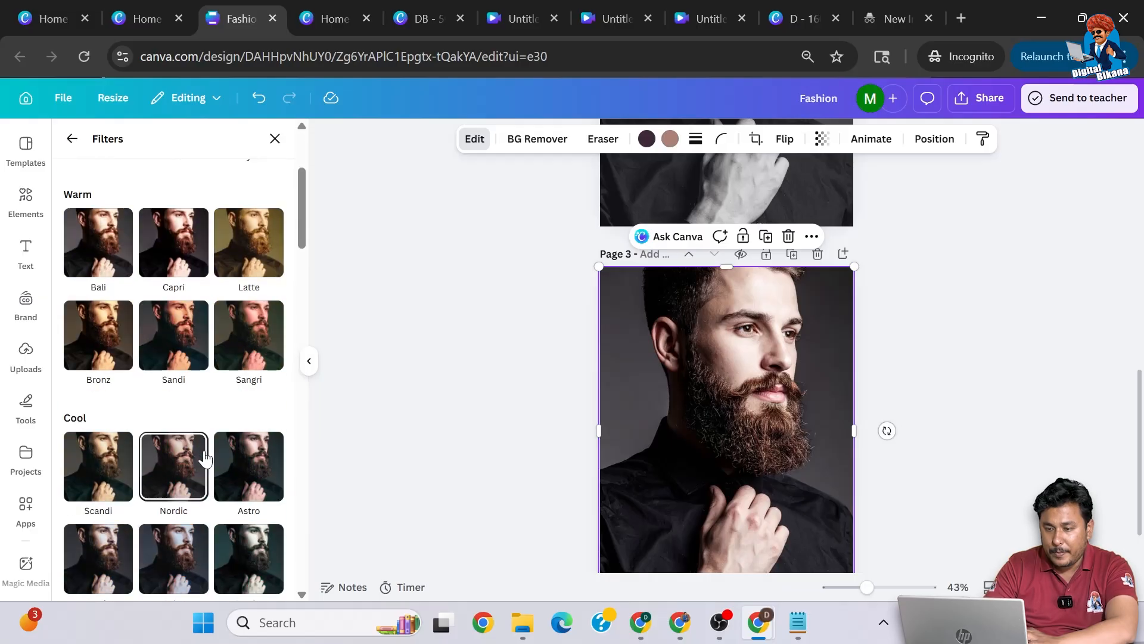
scroll(204, 457, down, 3)
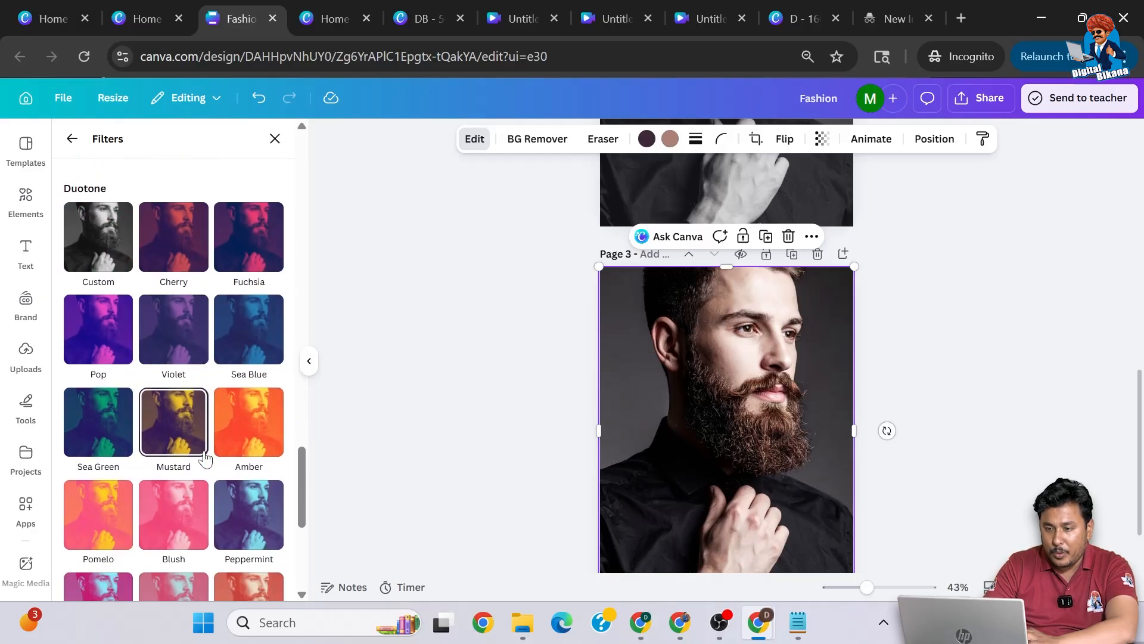
scroll(204, 458, up, 2)
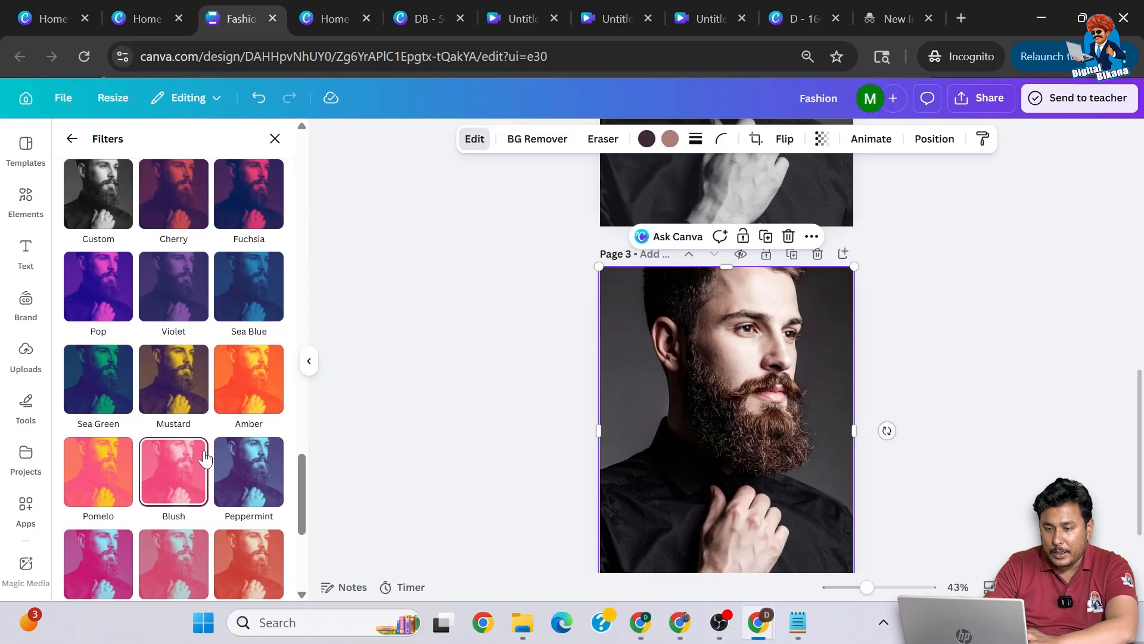
click(249, 292)
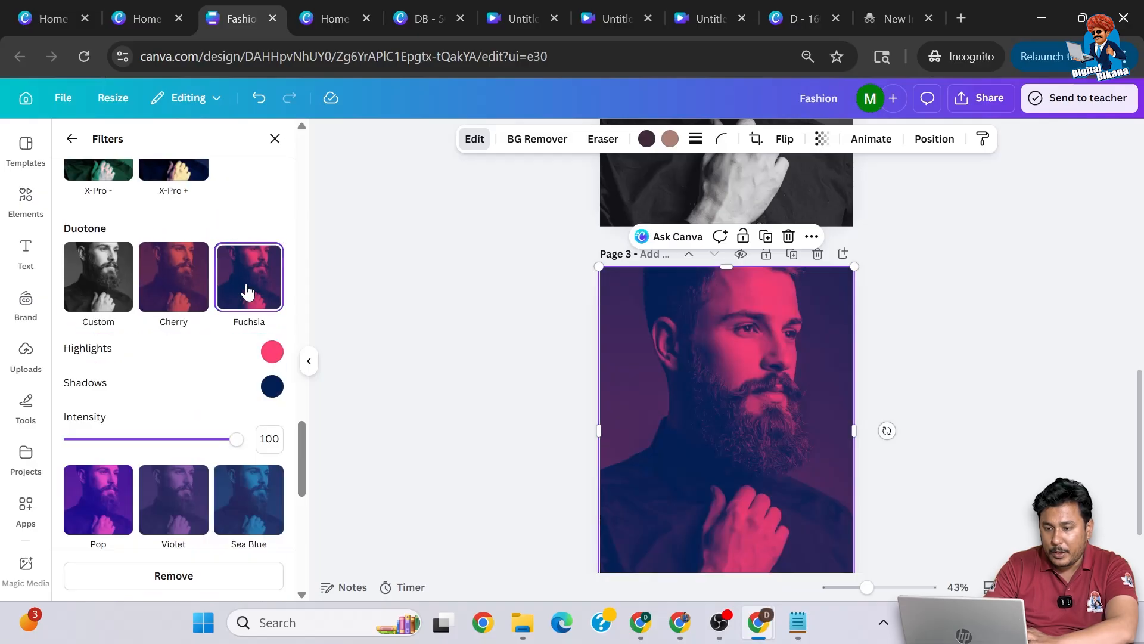
Step: Set the duotone's highlights to pure red and its shadows to black (#000000) on the page 3 portrait
click(270, 354)
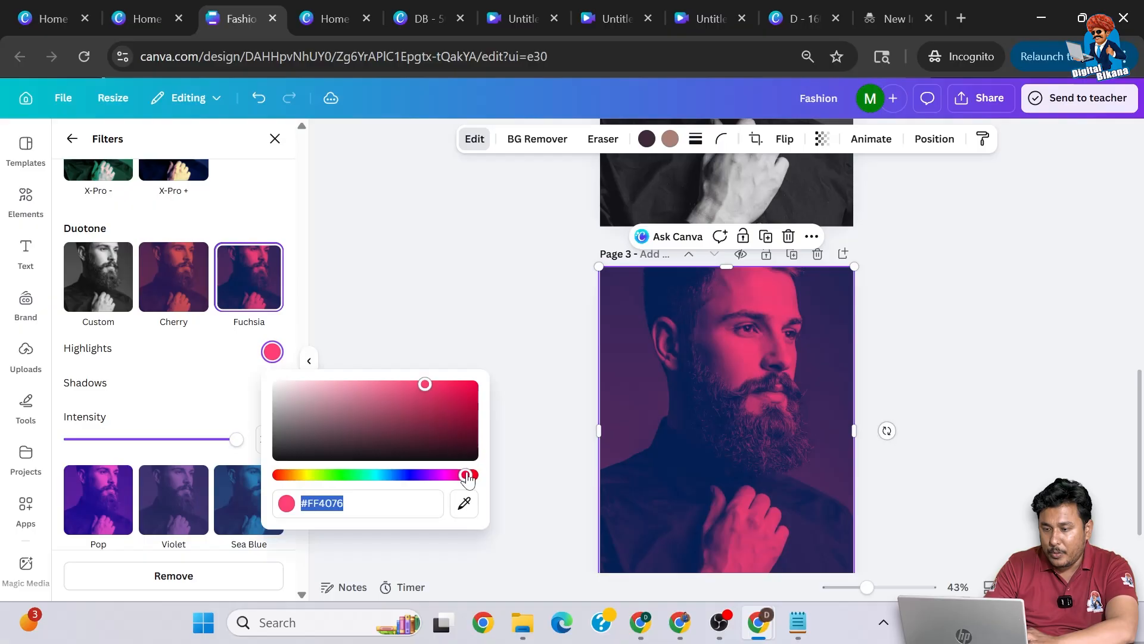
drag(457, 426, 491, 375)
click(272, 386)
drag(280, 418, 258, 514)
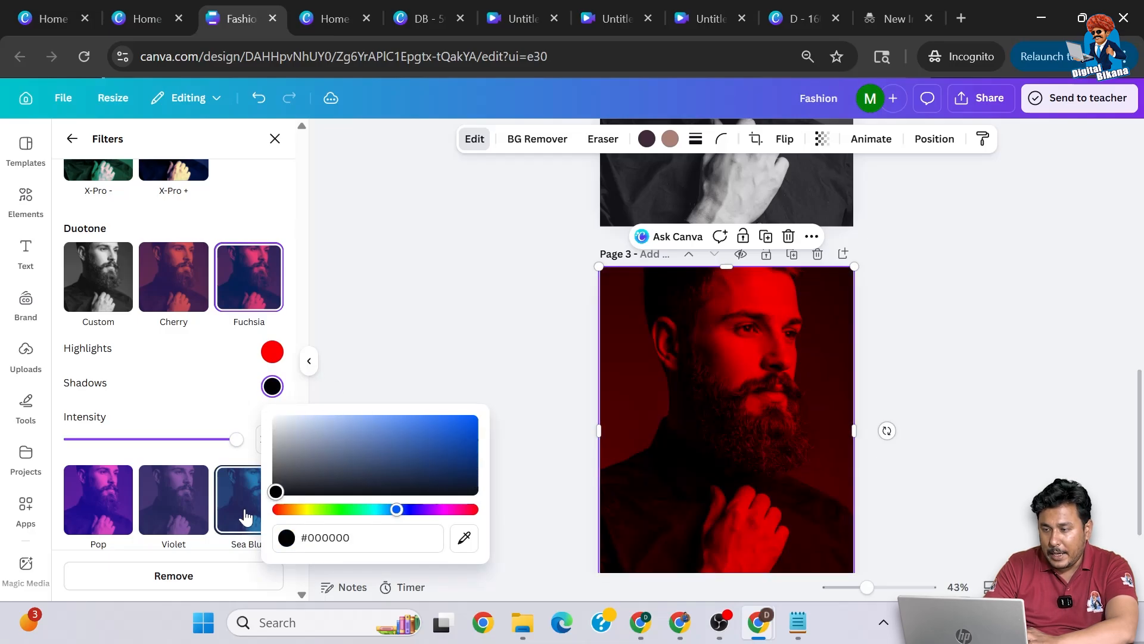
click(177, 426)
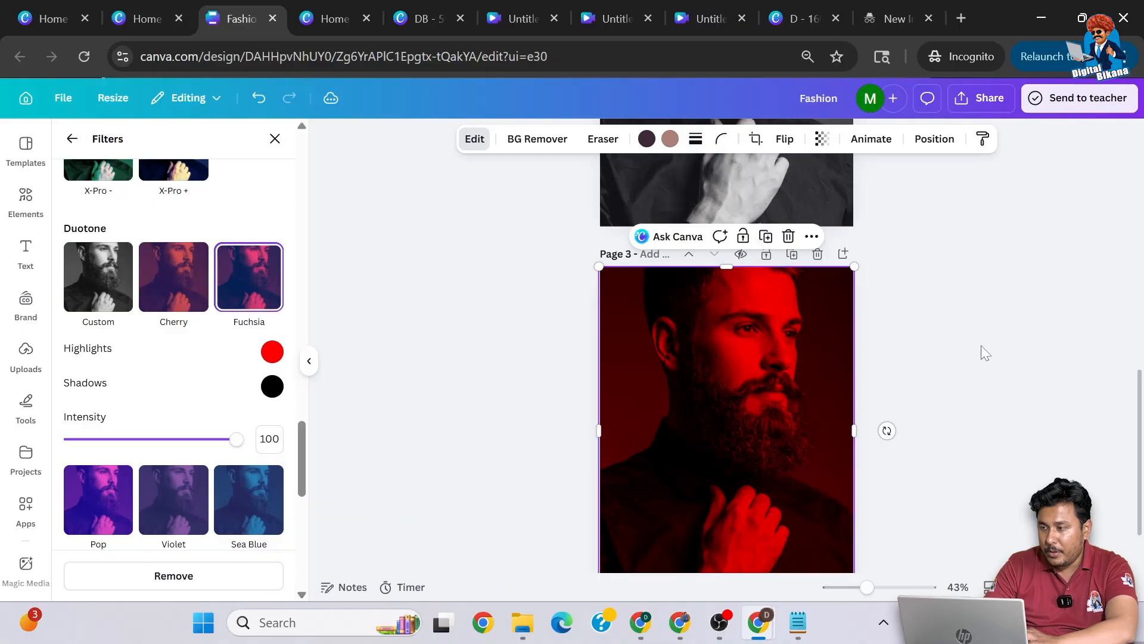
key(Escape)
click(812, 236)
click(1027, 227)
Step: Download only the current page, page 3, as a PNG
click(991, 103)
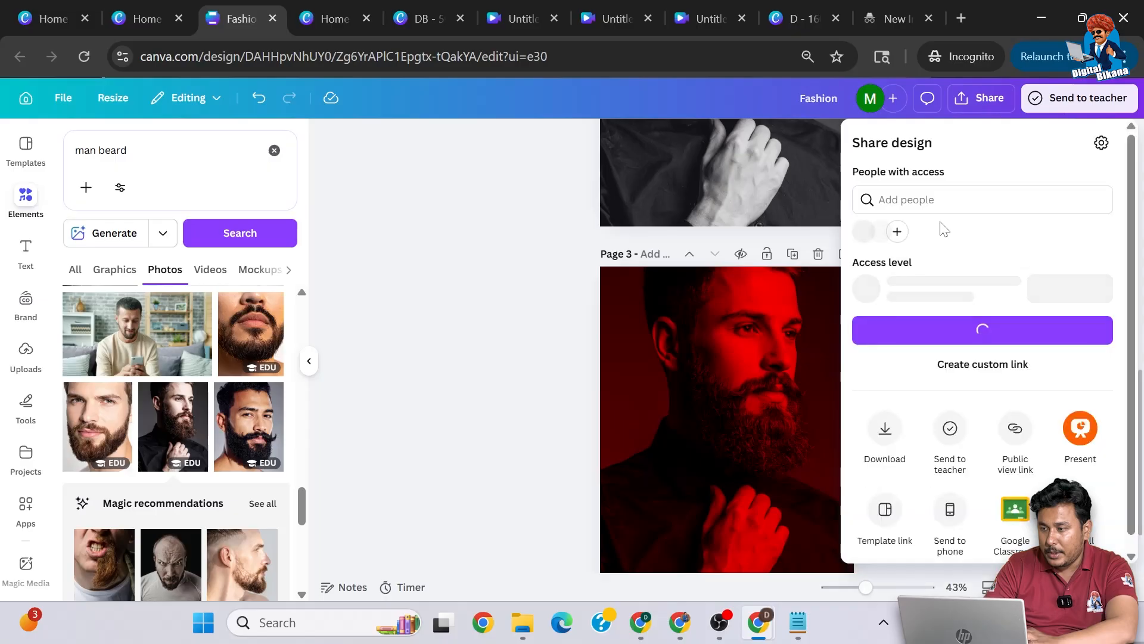
click(883, 424)
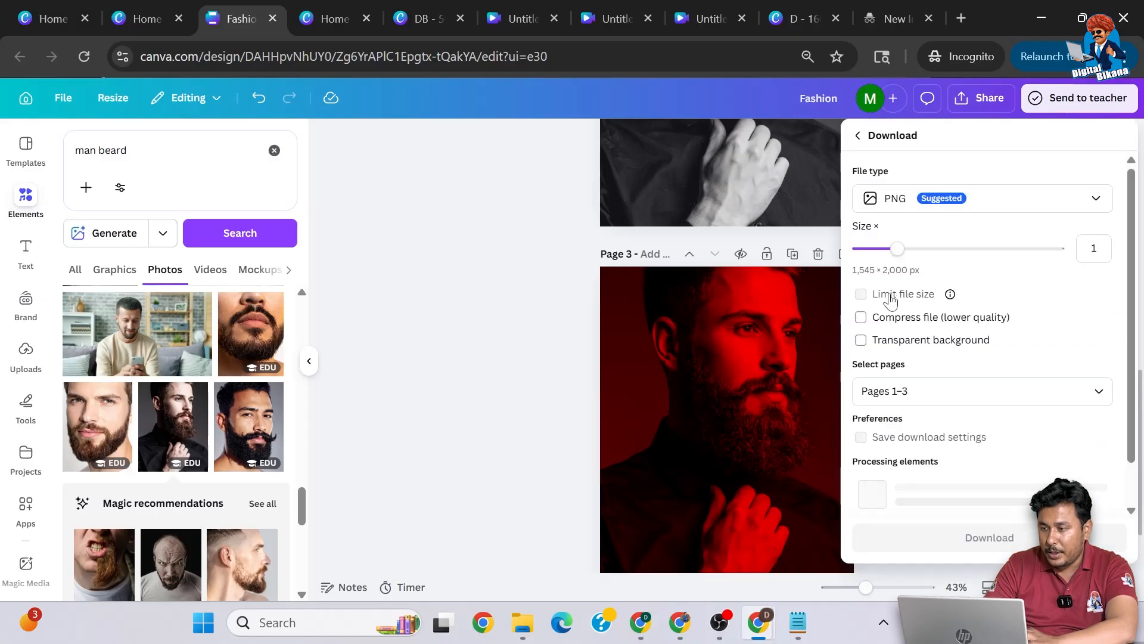
click(982, 391)
click(874, 205)
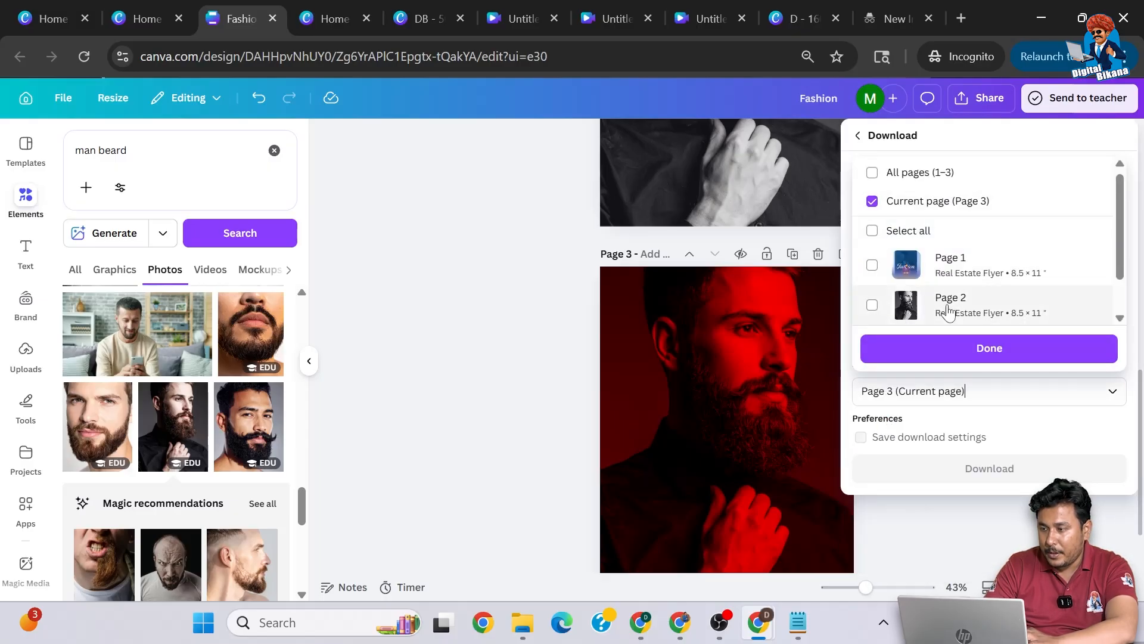
click(952, 344)
click(972, 470)
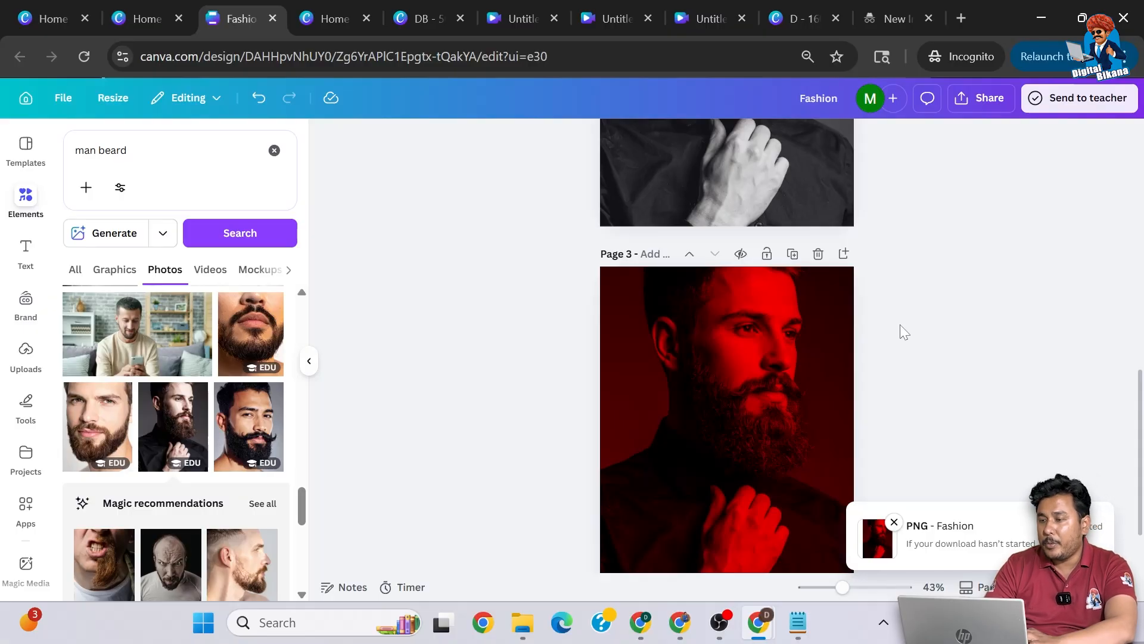
click(435, 395)
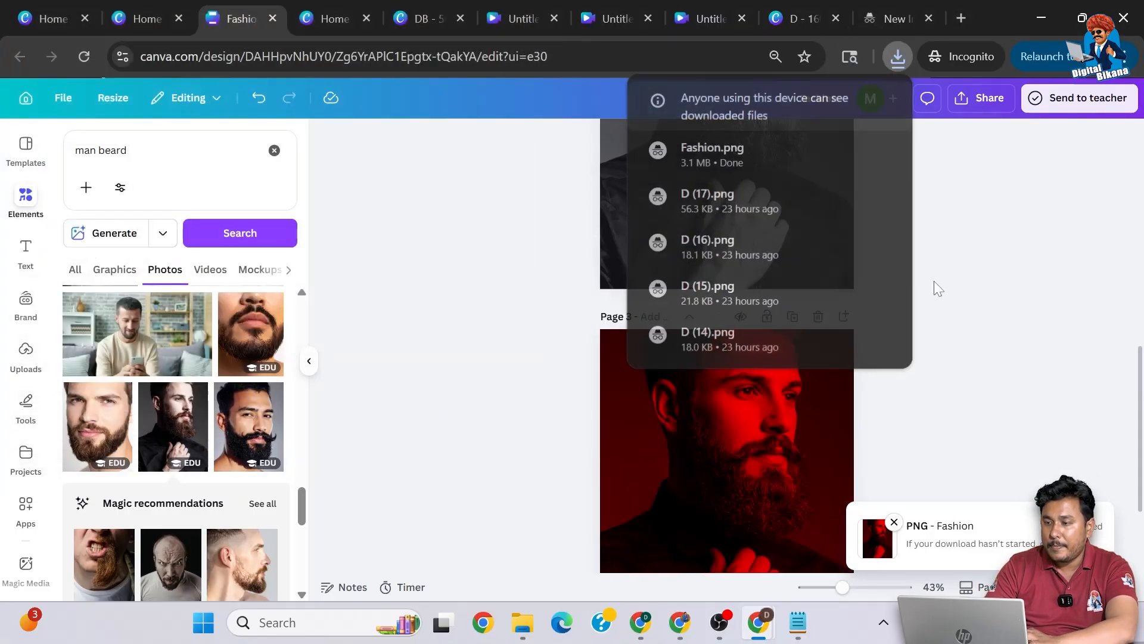
Step: Upload the Fashion image from the Downloads folder to the design's uploads
scroll(935, 281, up, 4)
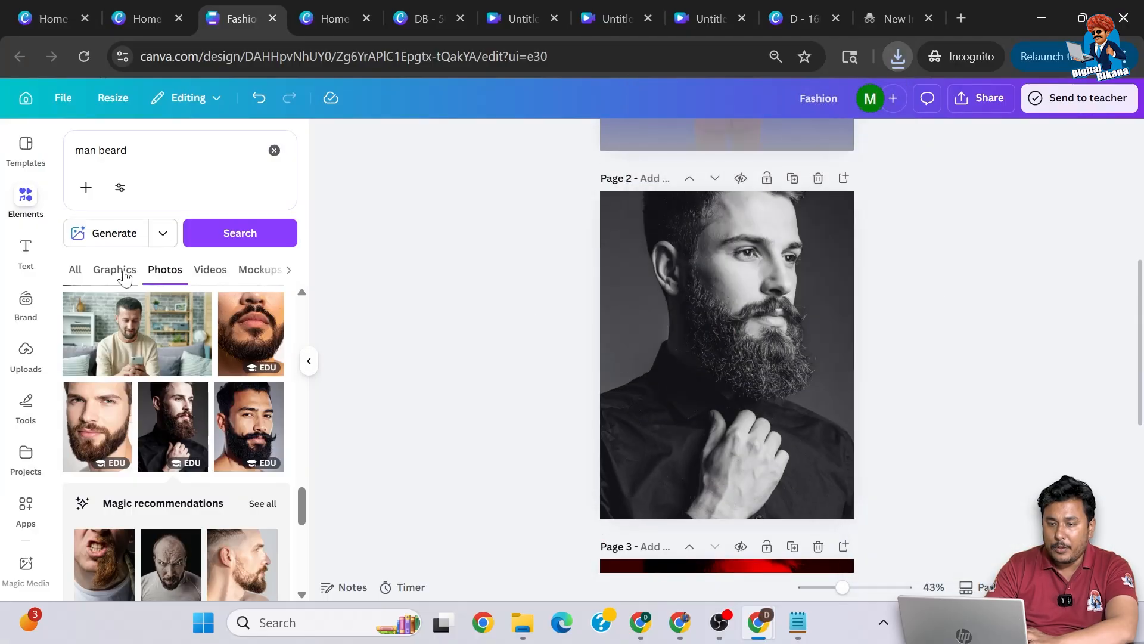
click(26, 353)
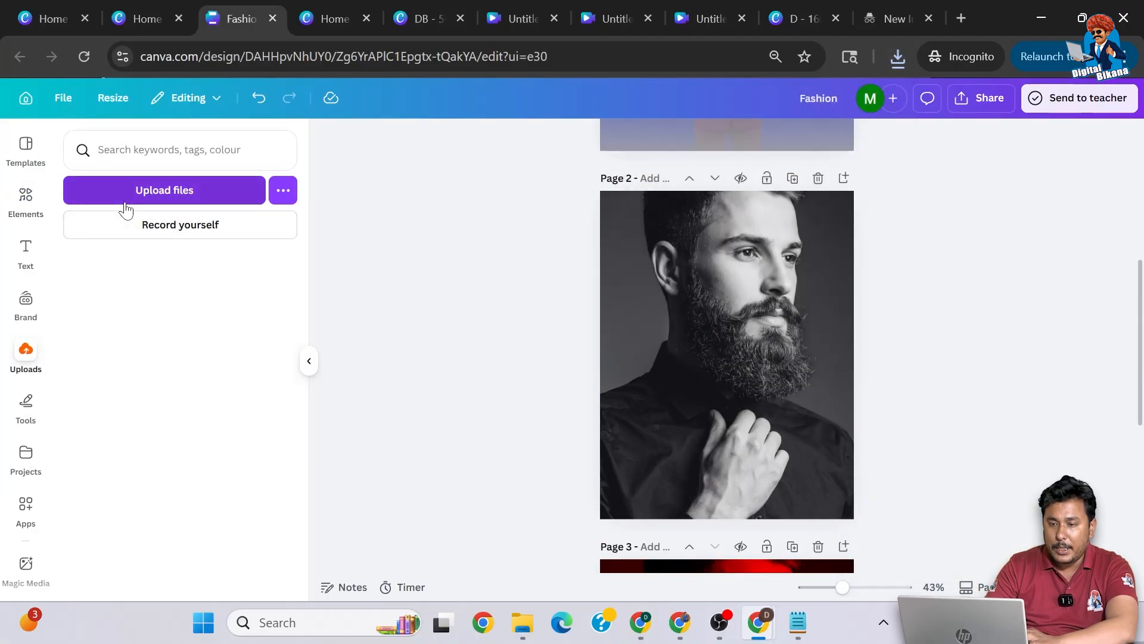
click(127, 198)
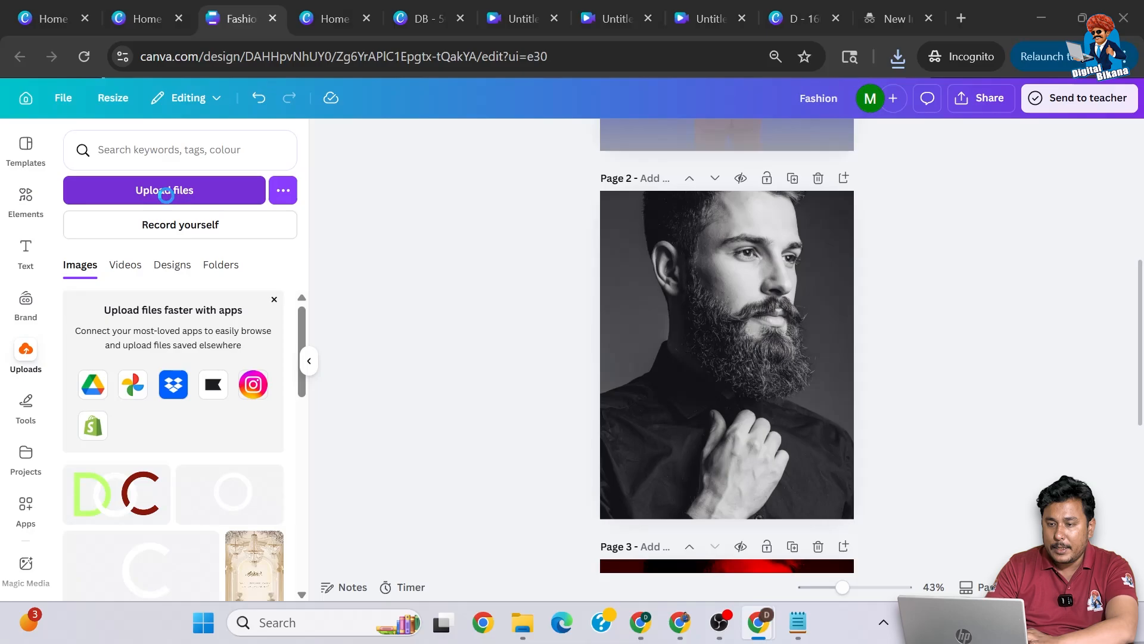
click(195, 157)
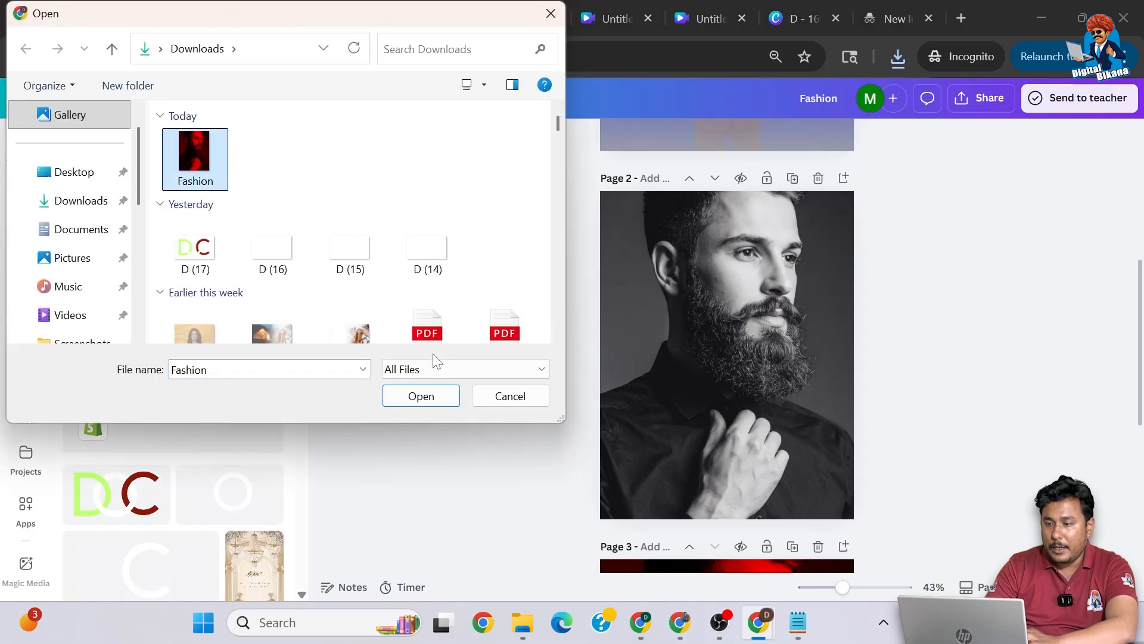
click(419, 396)
Step: Place the uploaded red portrait on page 2 and enlarge it to cover the whole page
drag(93, 507, 693, 329)
drag(760, 384, 704, 295)
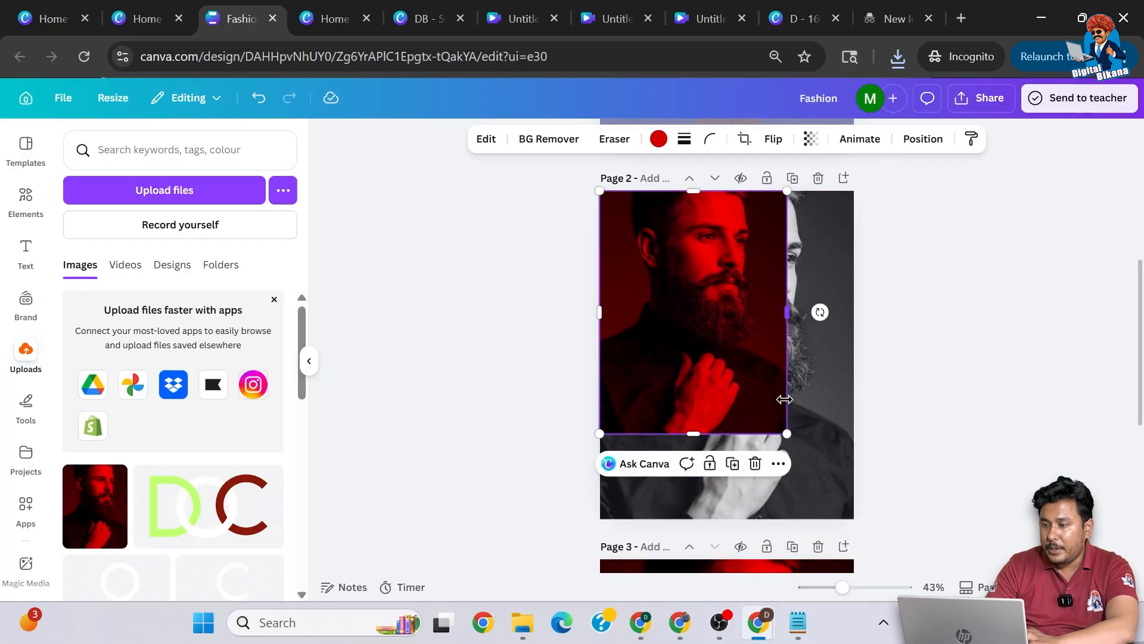
drag(787, 433, 869, 513)
Step: Crop the red portrait on page 2 to a narrow full-height strip over the face, and delete page 3
drag(853, 355, 782, 355)
drag(599, 355, 702, 355)
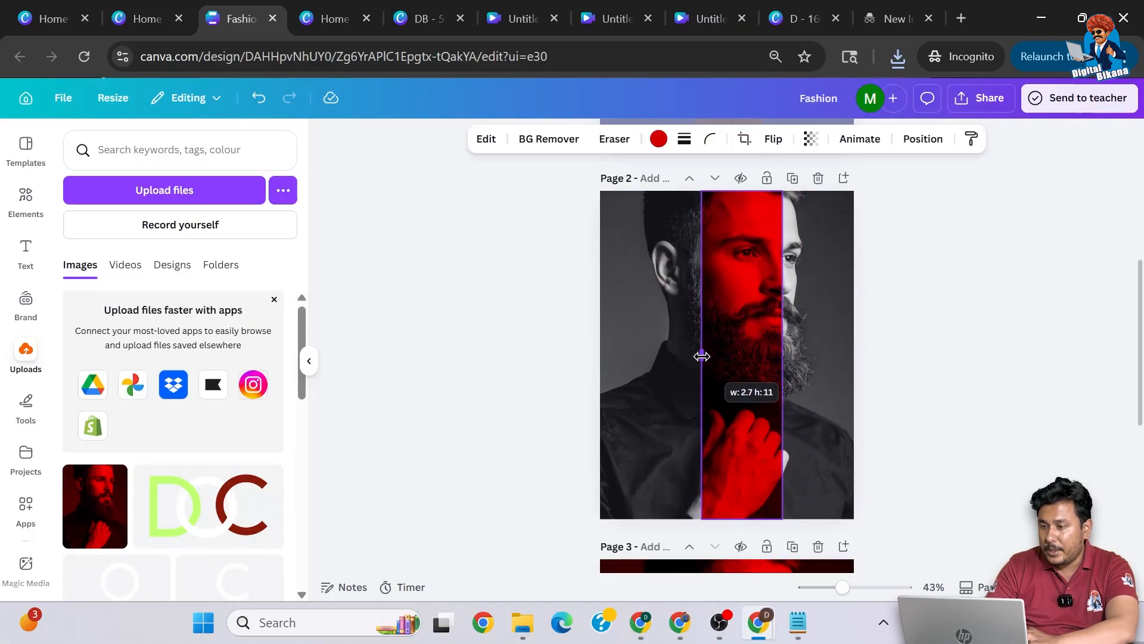
drag(702, 356, 702, 355)
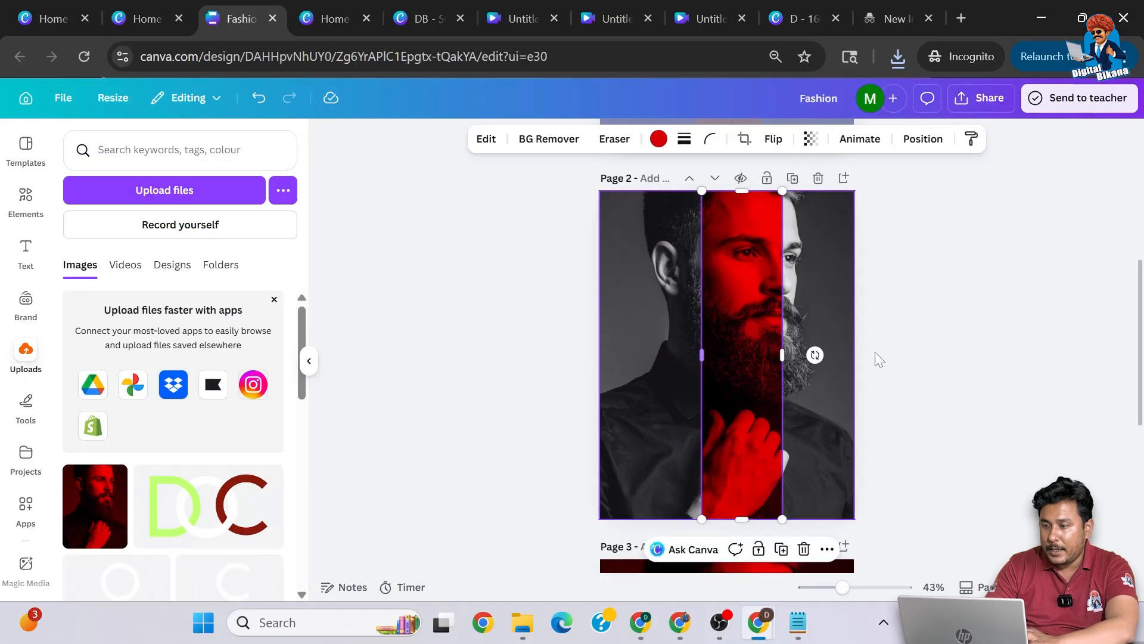
drag(776, 353, 776, 353)
click(922, 342)
click(819, 547)
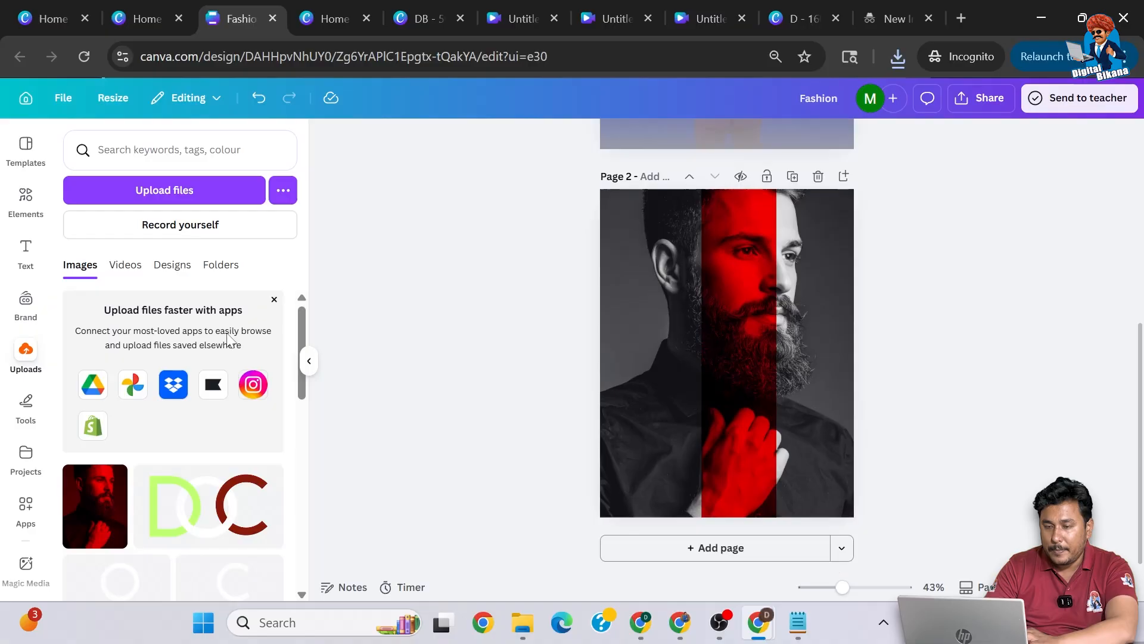
Step: Search the photos for "man fashion" and add the man in a navy blazer with crossed arms to page 2
click(26, 200)
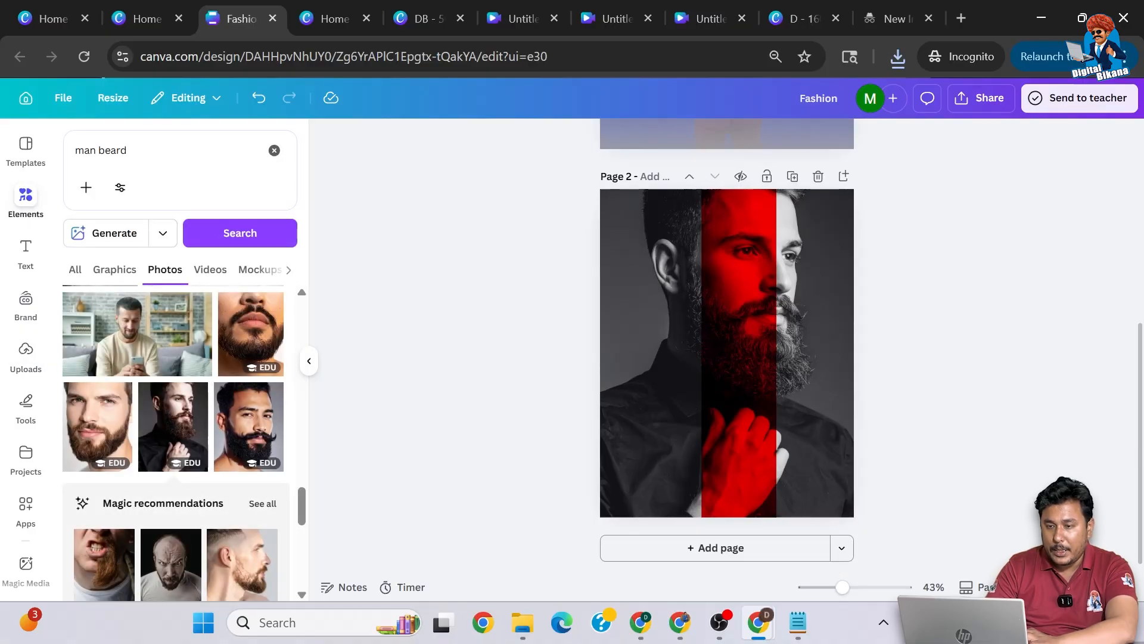
click(124, 150)
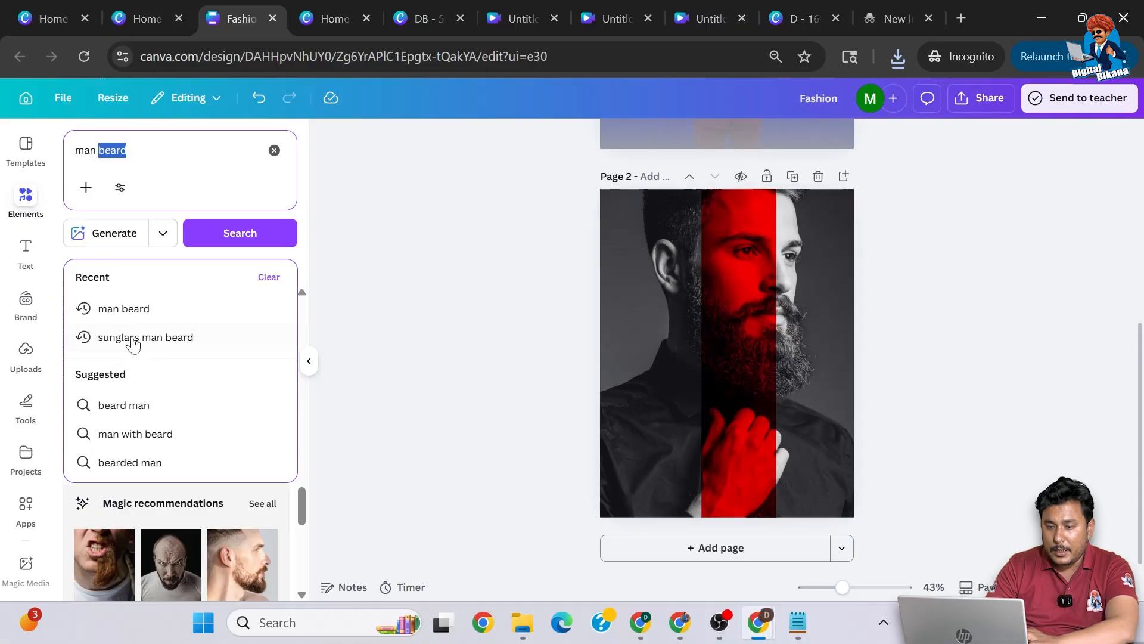
text(fashion)
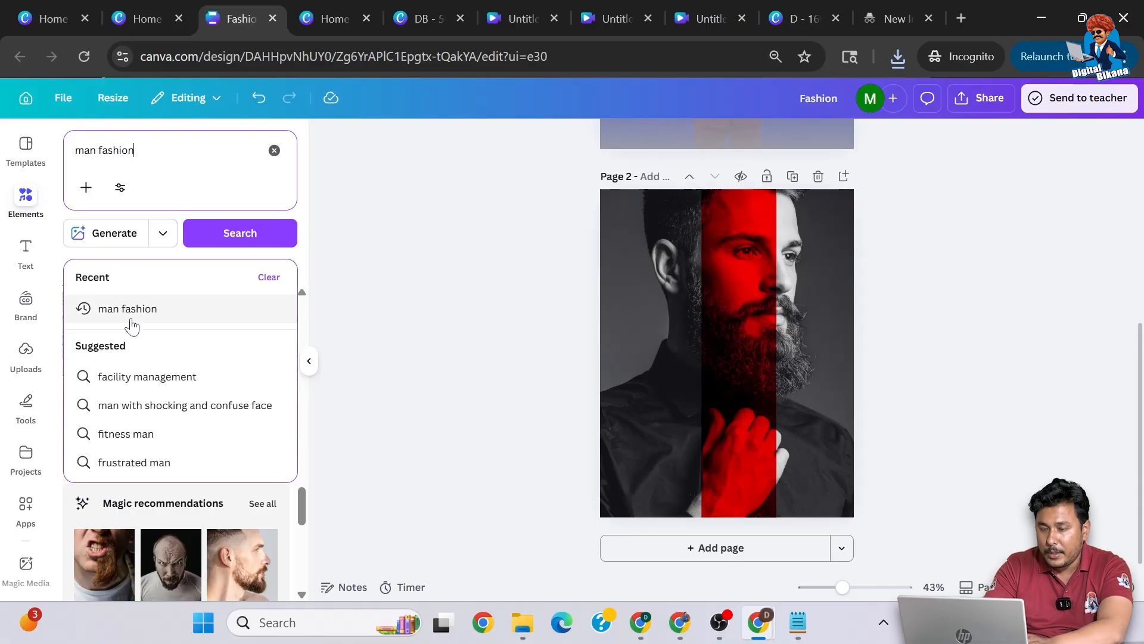
click(130, 317)
scroll(165, 475, down, 5)
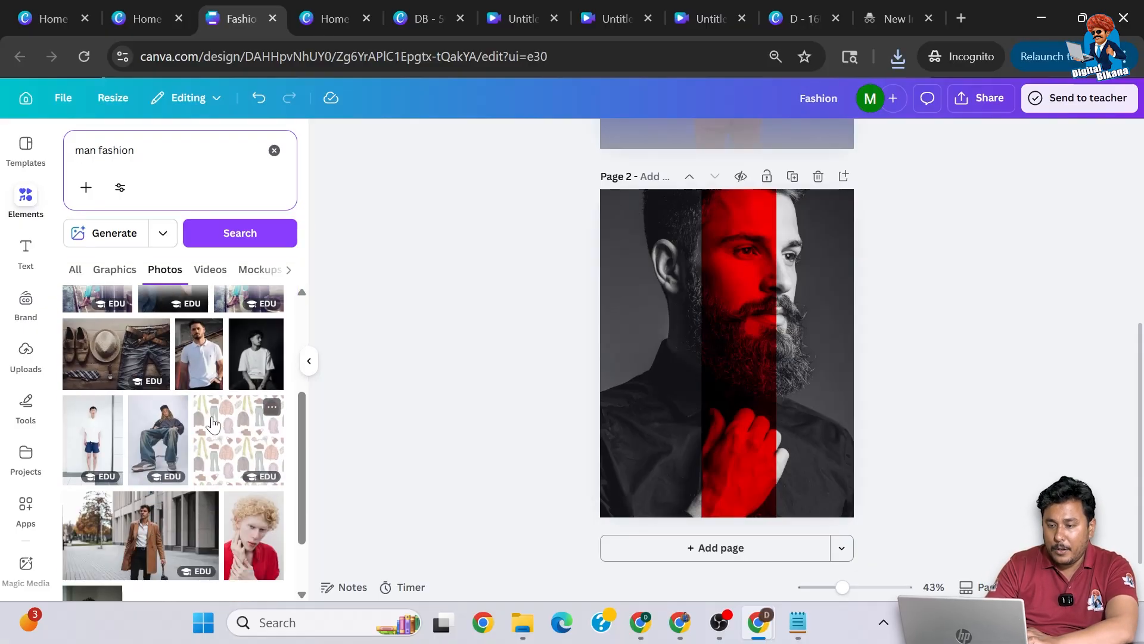
scroll(165, 475, down, 10)
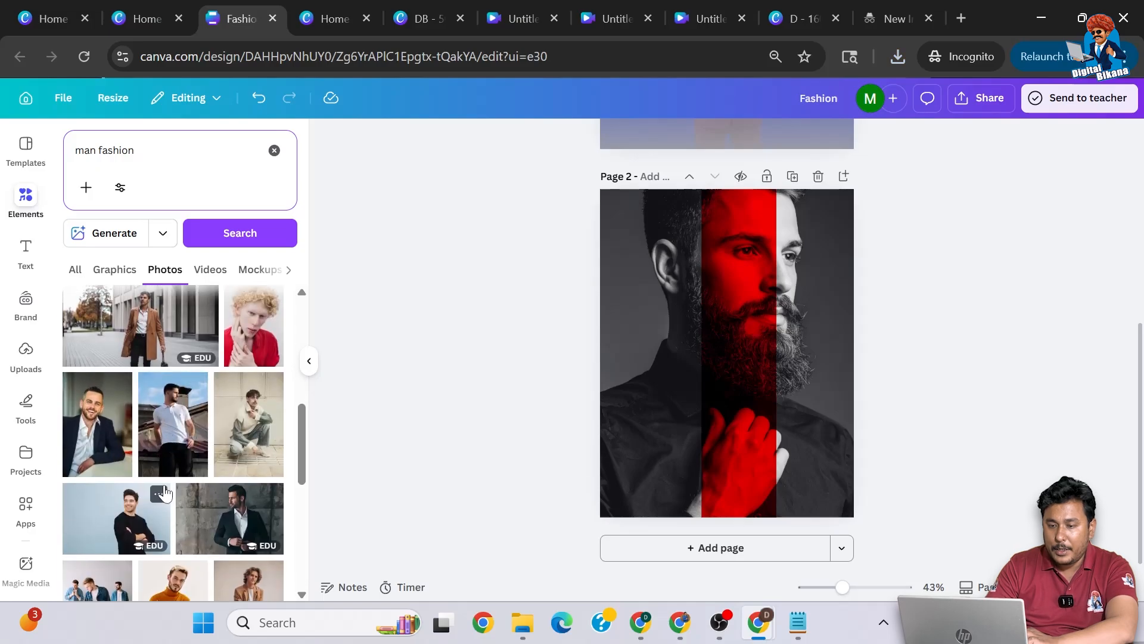
scroll(165, 493, down, 5)
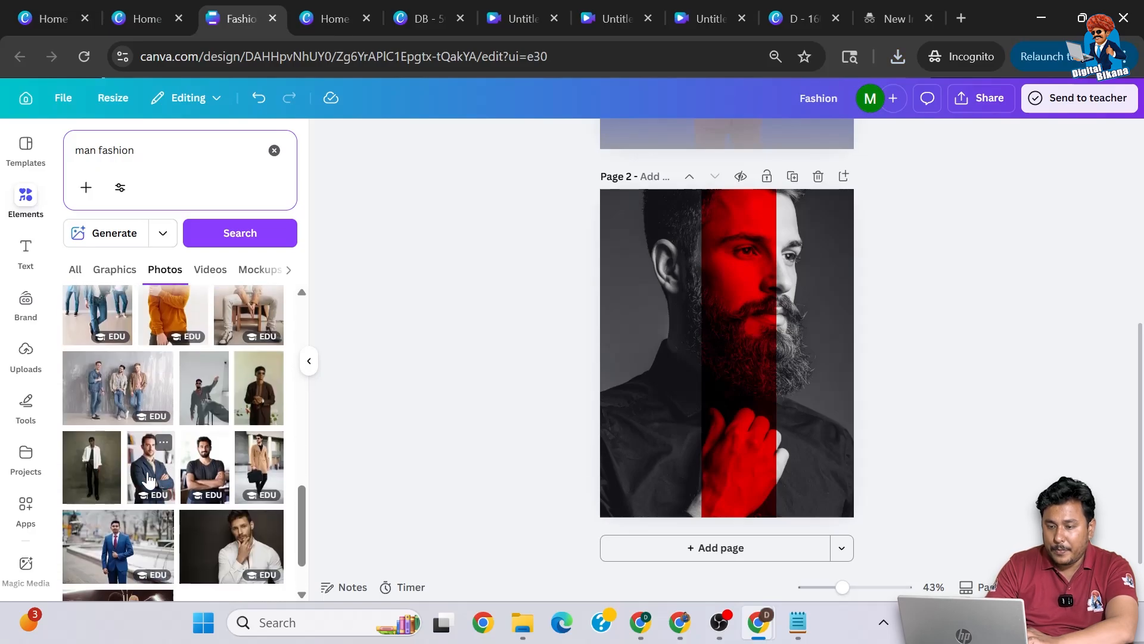
click(151, 476)
Step: Remove the blazer man's background, shrink the cutout and place it at the lower middle of page 2
click(516, 142)
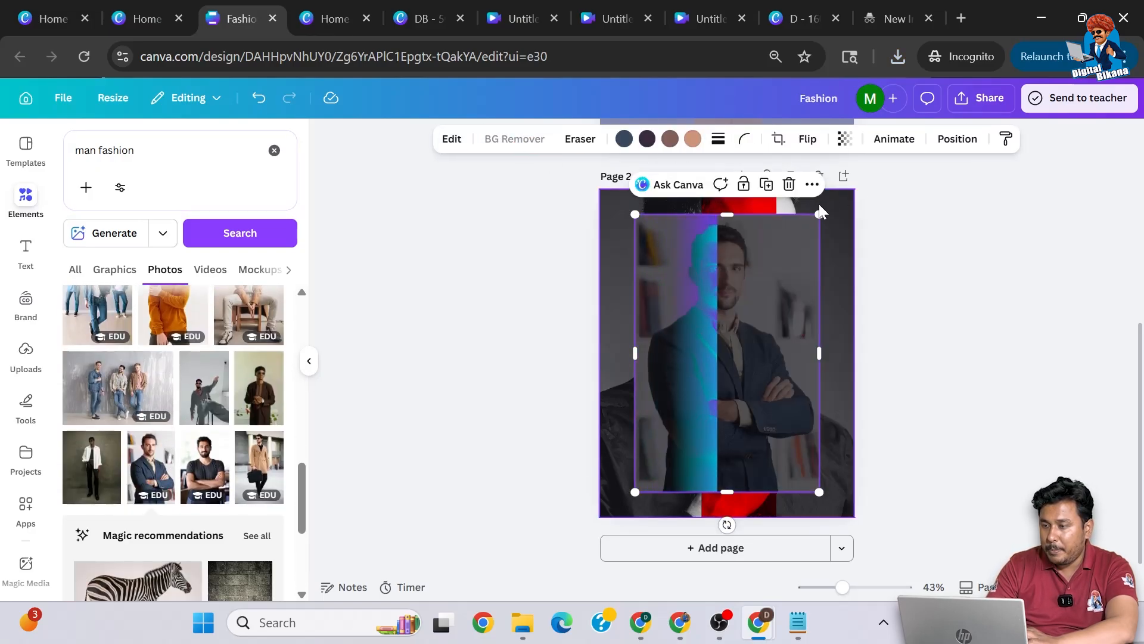
drag(818, 214, 784, 256)
drag(729, 334, 756, 375)
Step: Add a heading reading "Fashion" to page 2
click(25, 253)
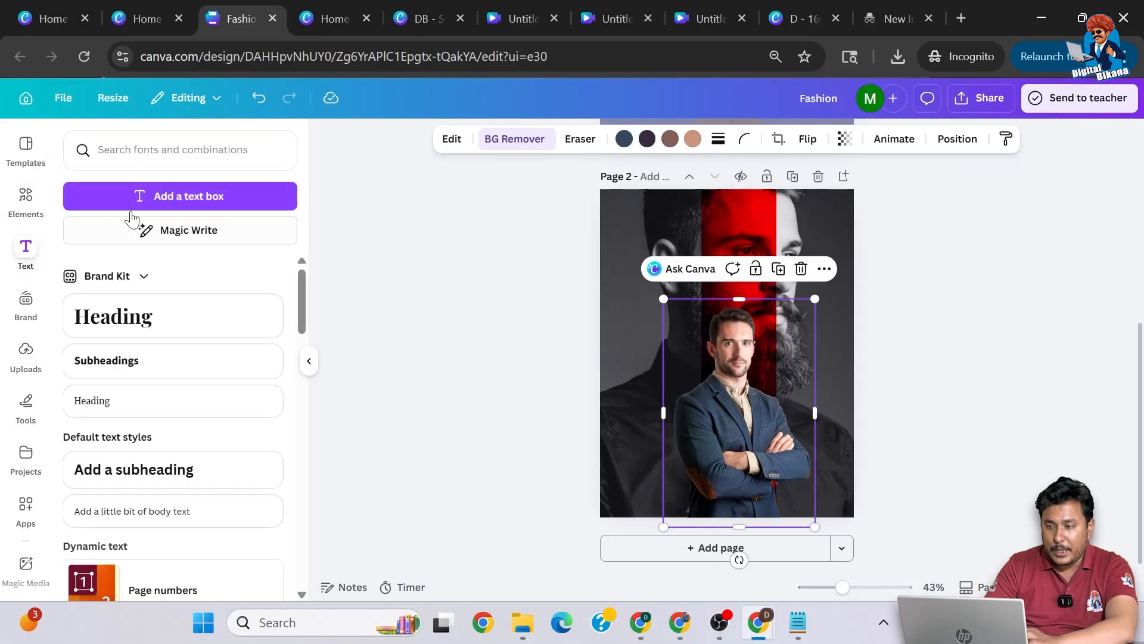
click(119, 322)
text(Fashio)
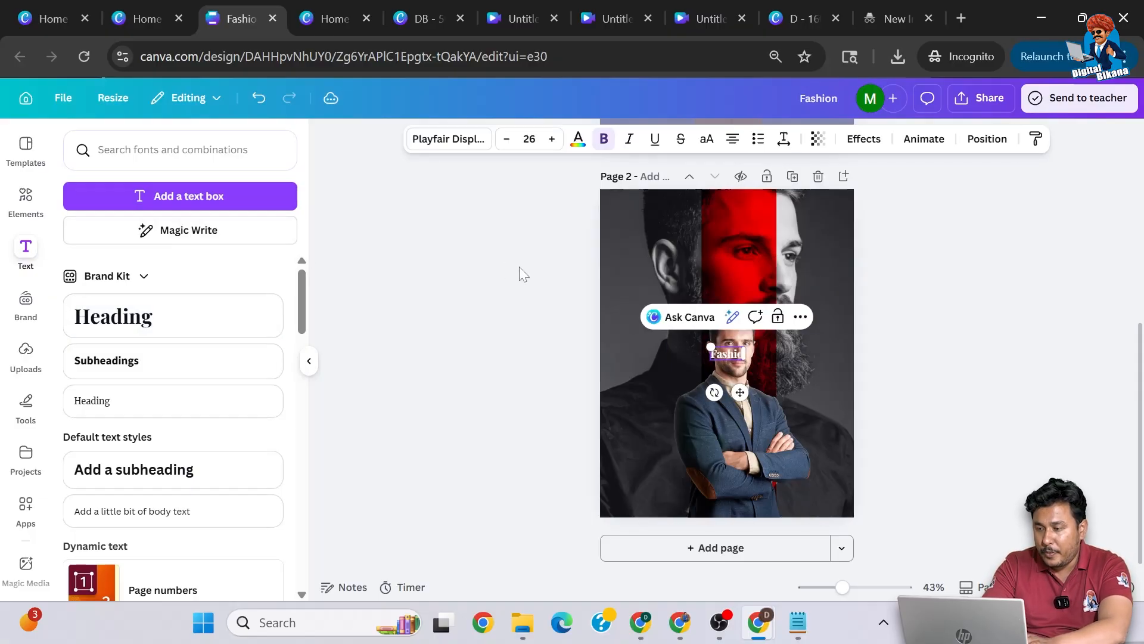
text(n)
Step: Set the page 2 "Fashion" heading in Amoresa Aged, enlarge it to size 154 and place it across the blazer man
key(ctrl+a)
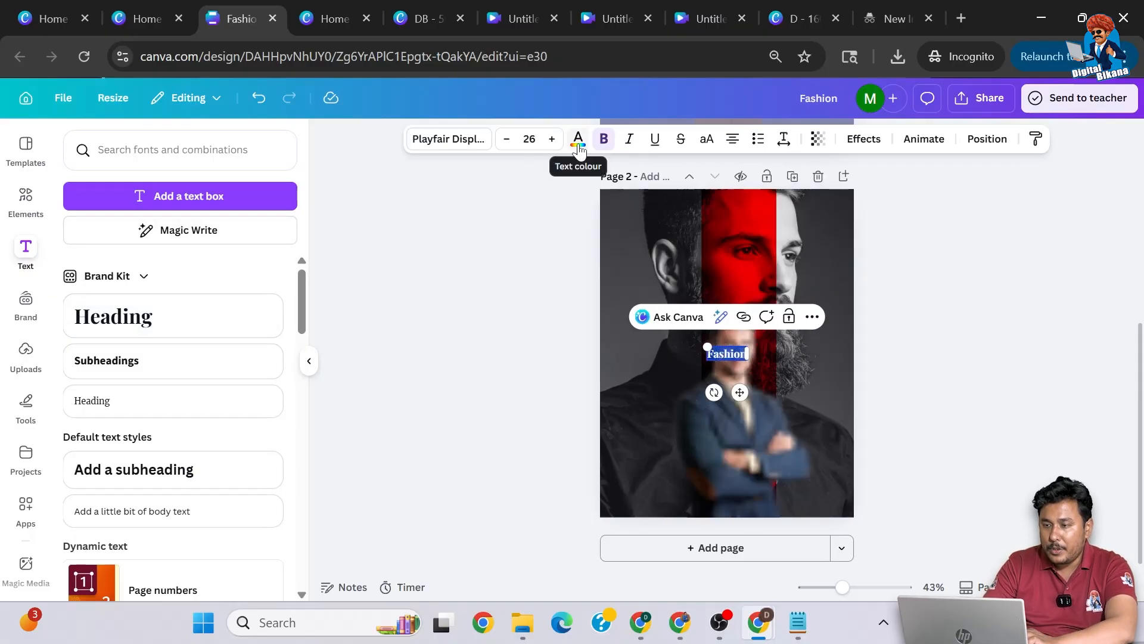
click(451, 139)
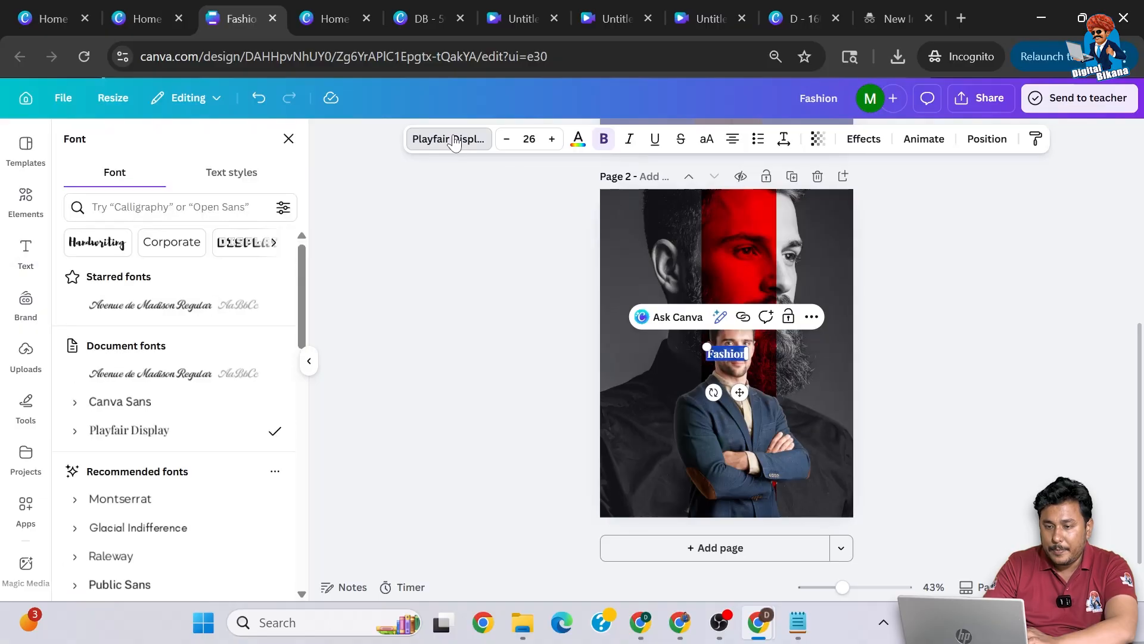
scroll(175, 405, down, 8)
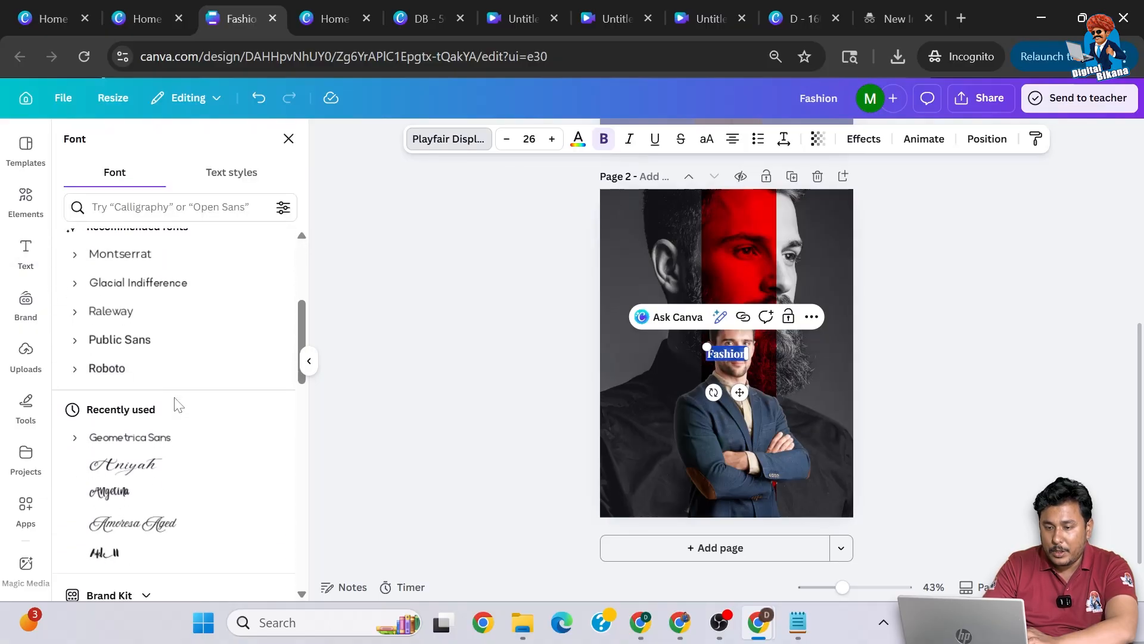
click(134, 360)
drag(706, 347, 533, 230)
drag(672, 313, 752, 374)
Step: Send the "Fashion" heading backward one layer, behind the blazer man cutout
click(816, 322)
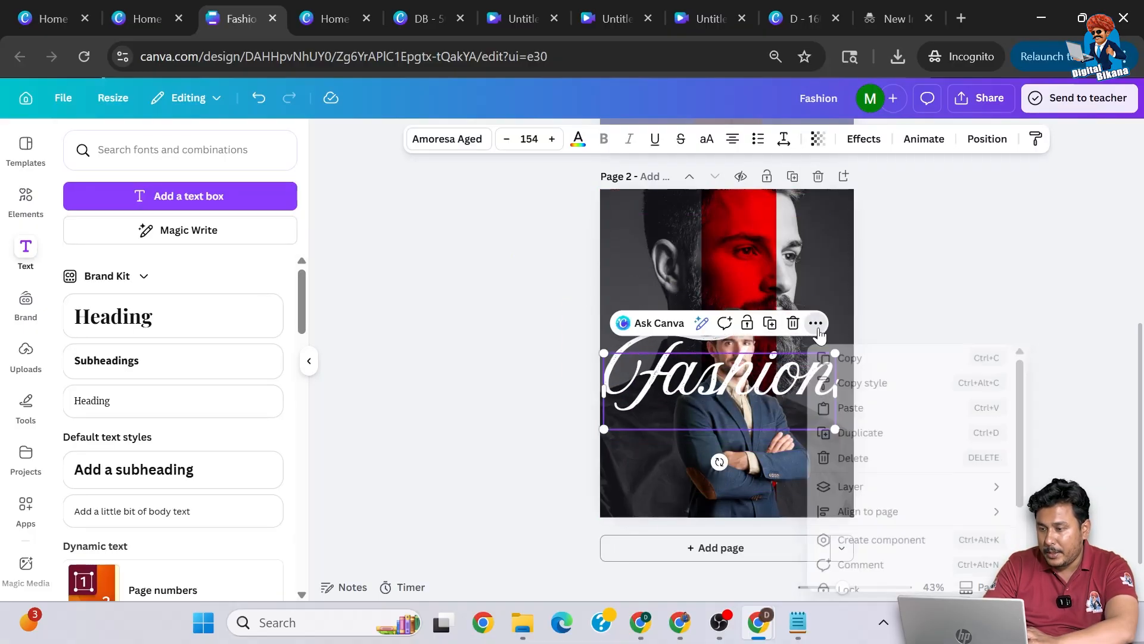
mouse_move(872, 492)
click(687, 527)
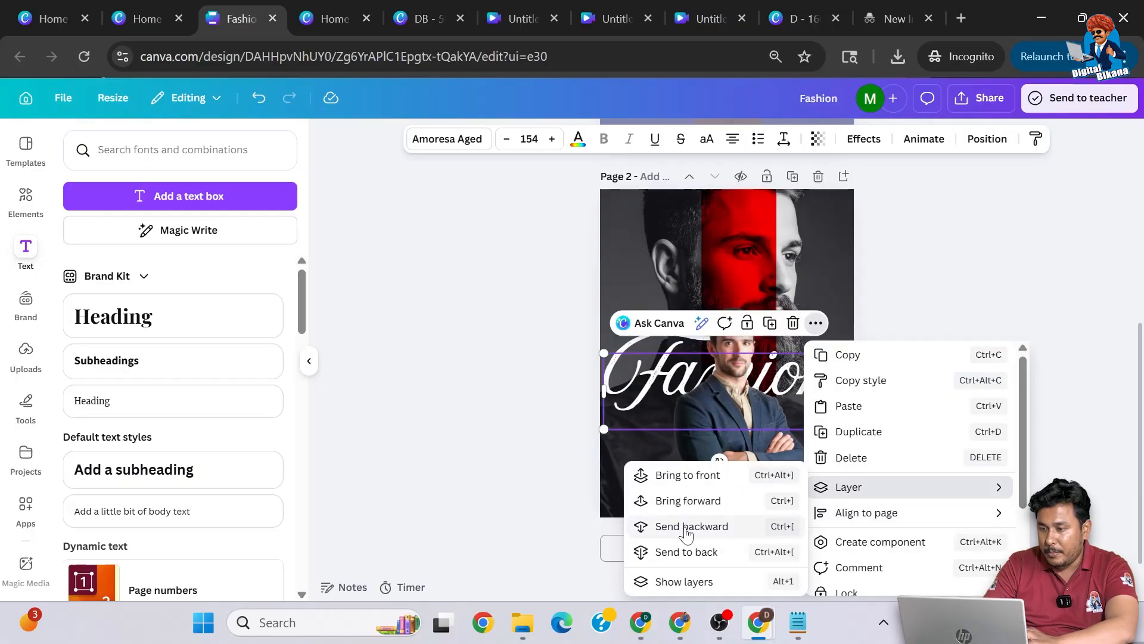
click(928, 294)
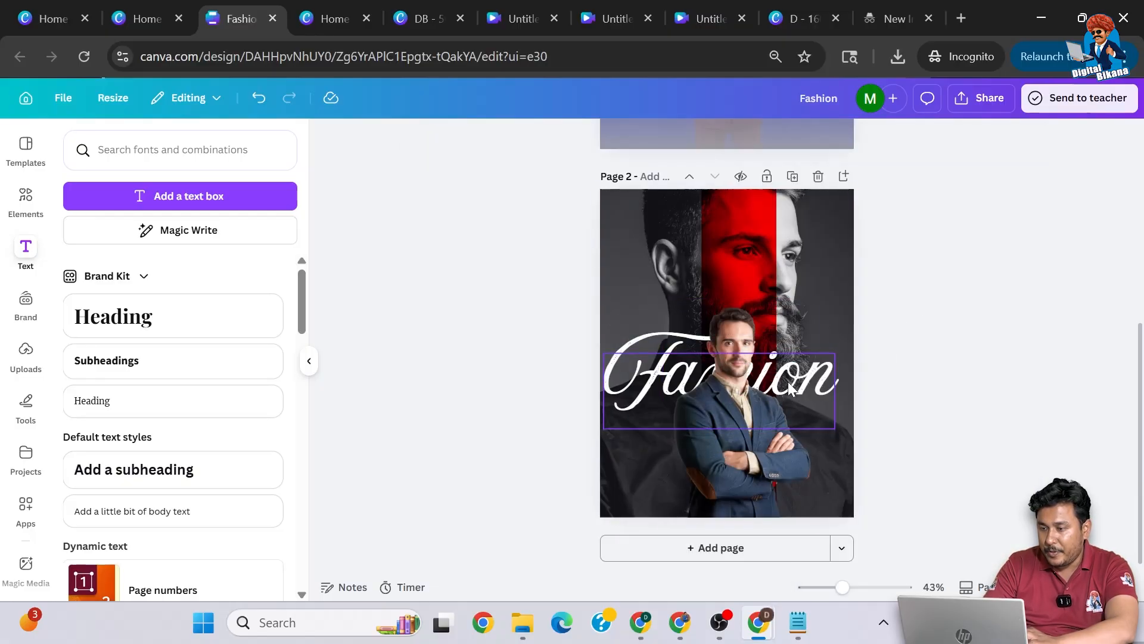
Step: Try the Glow and Glitch text effects on the "Fashion" heading
click(646, 381)
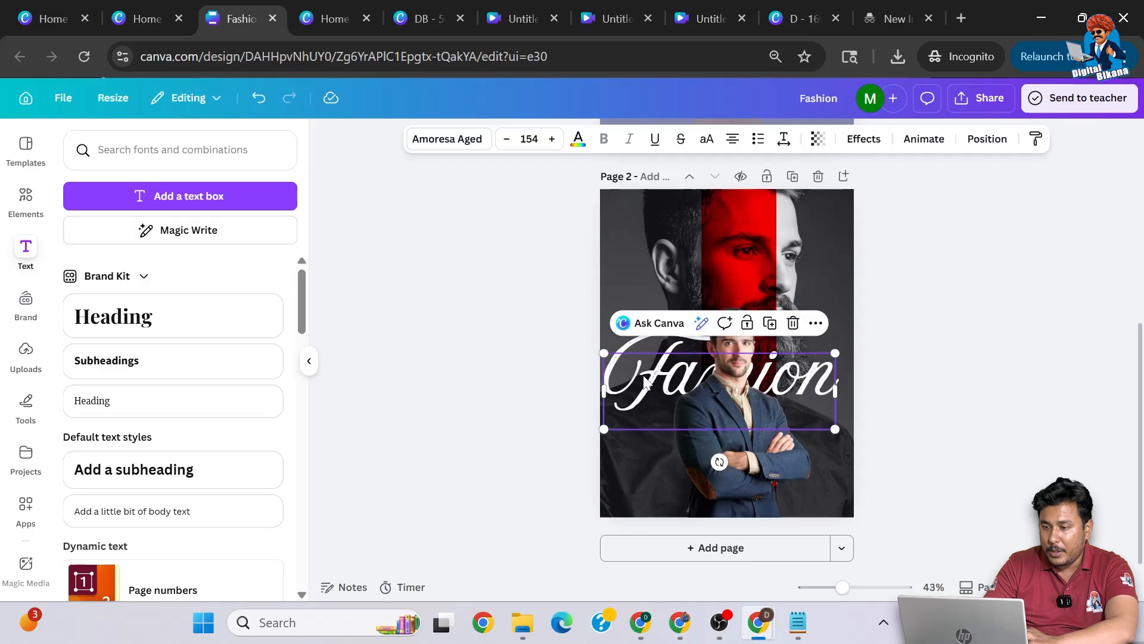
click(864, 138)
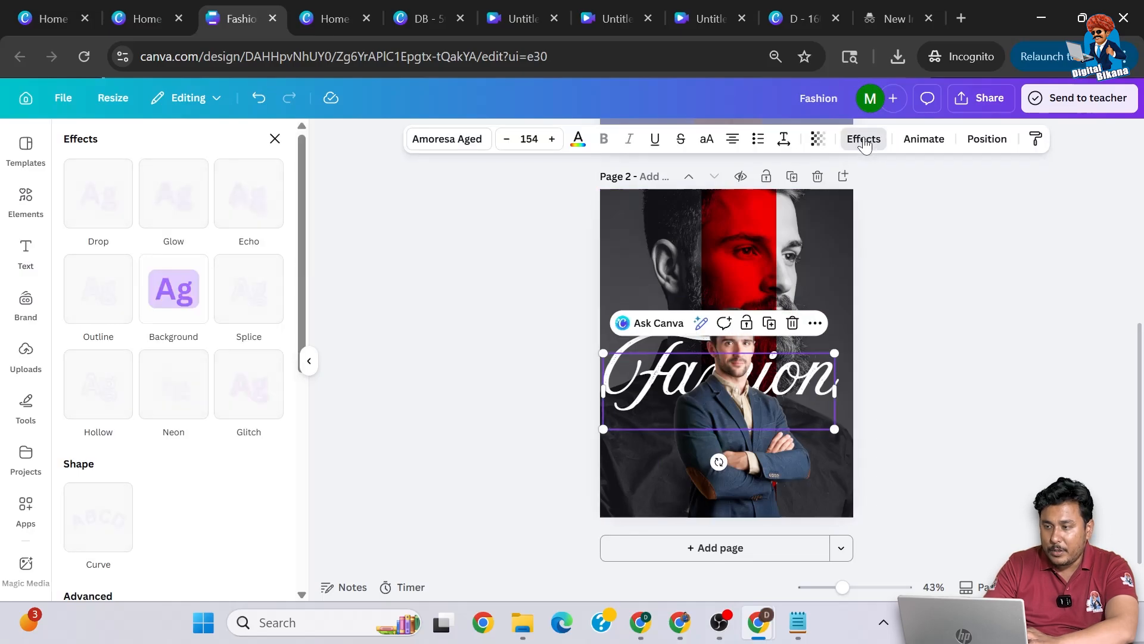
click(163, 208)
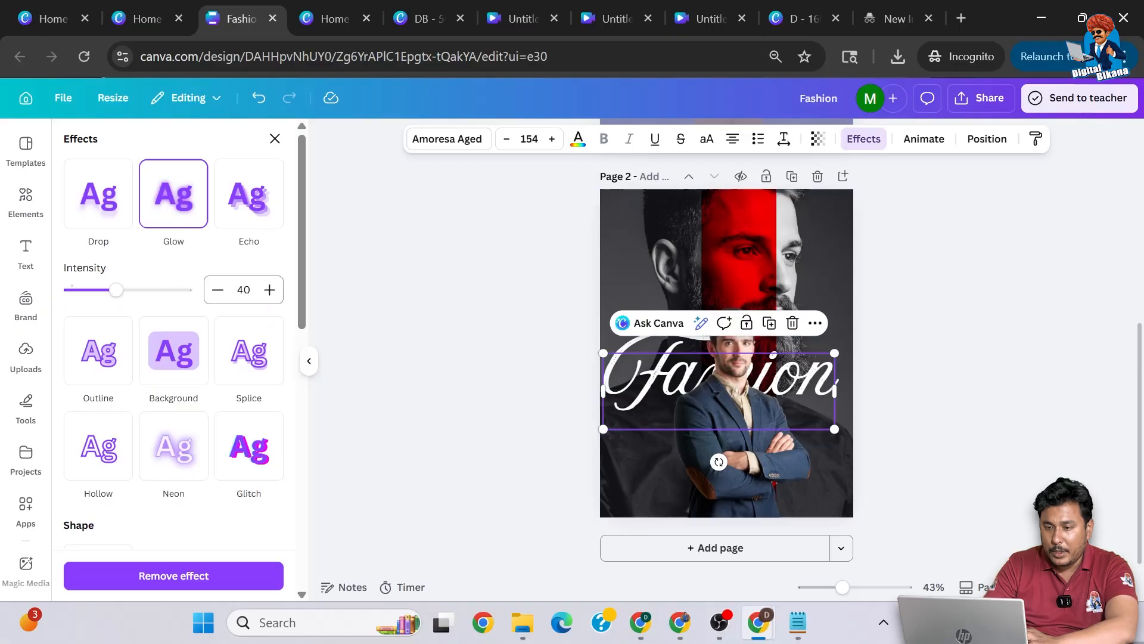
key(ctrl+z)
key(ctrl+z)
key(ctrl+z)
click(268, 464)
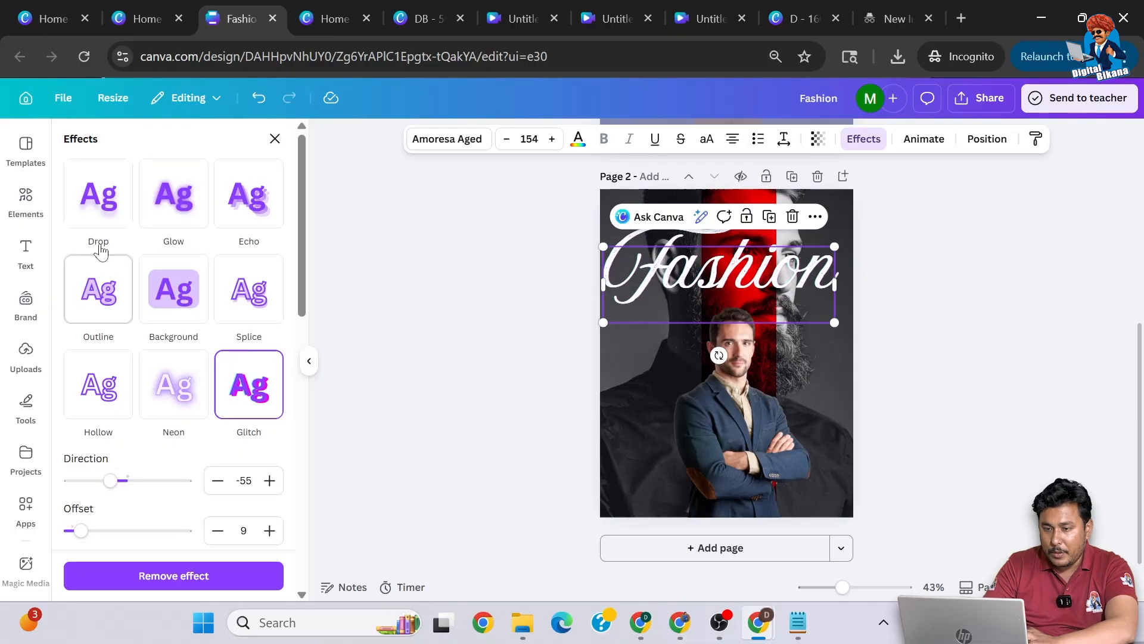
Step: Apply the Glow effect to the "Fashion" heading and move it down behind the blazer man's shoulders
click(173, 195)
drag(755, 295, 795, 391)
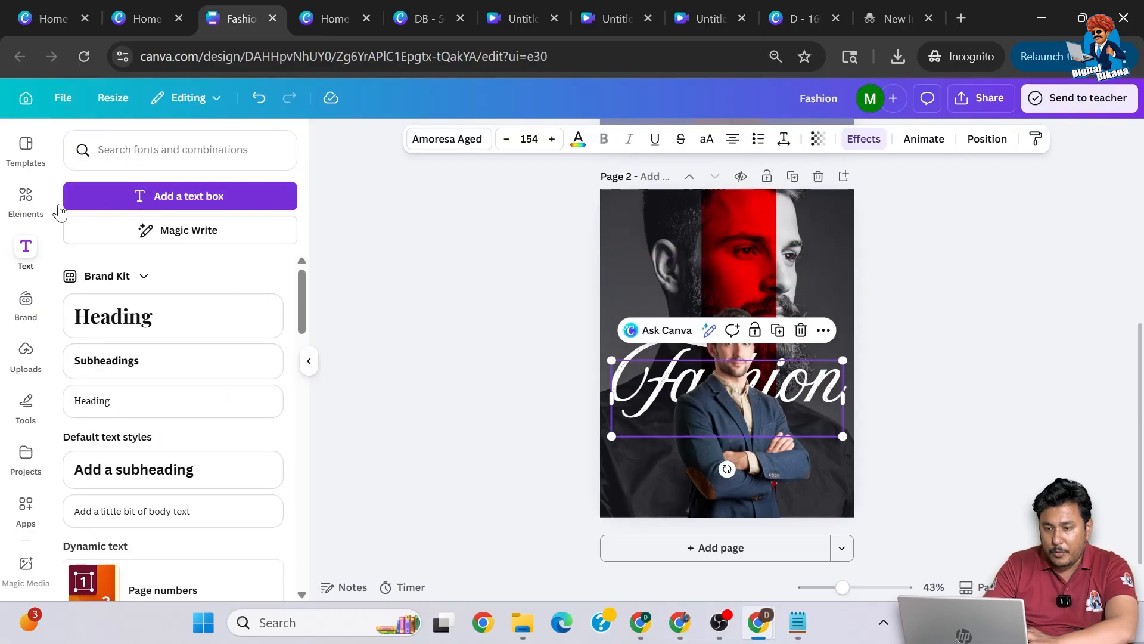
Step: Search the elements for "gradient", add the blue fade graphic and move it over the lower part of page 2
click(26, 201)
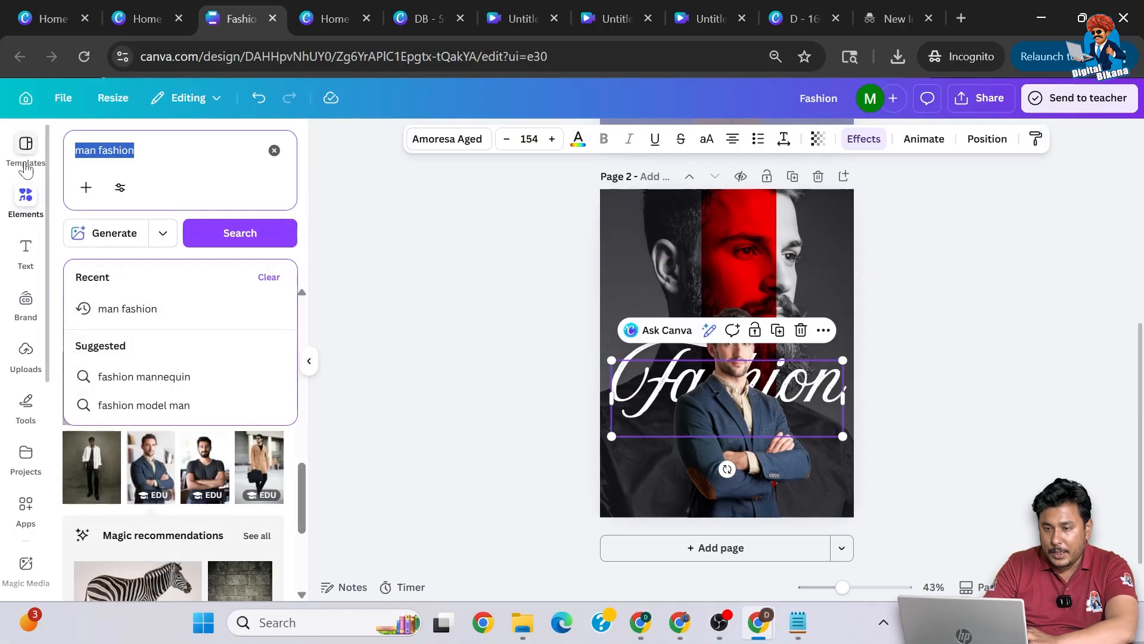
text(gradient)
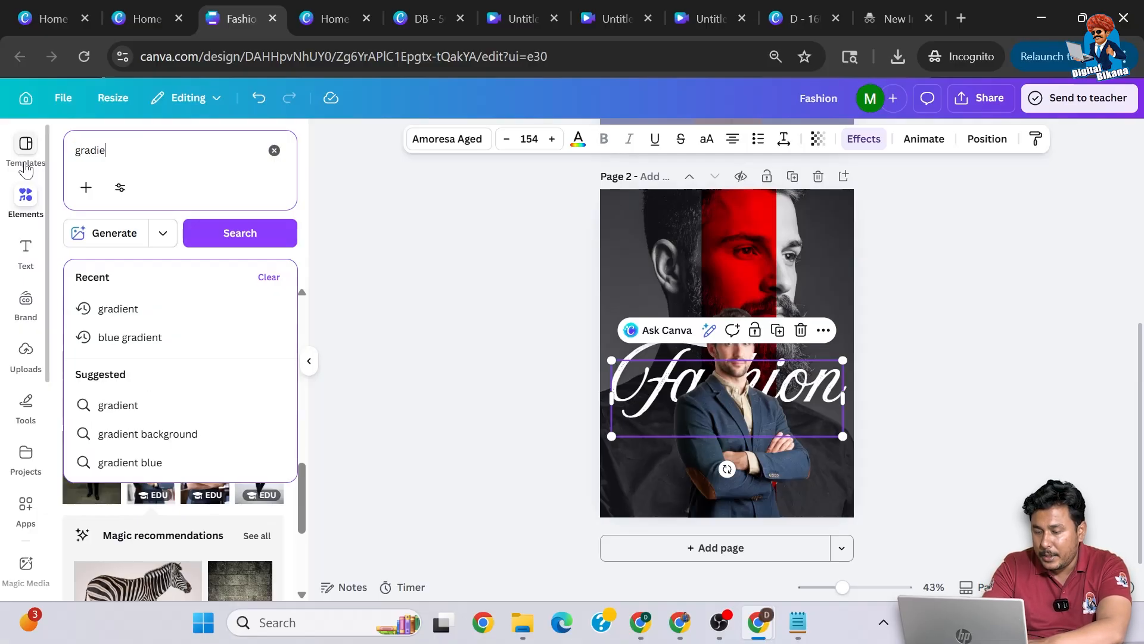
key(Return)
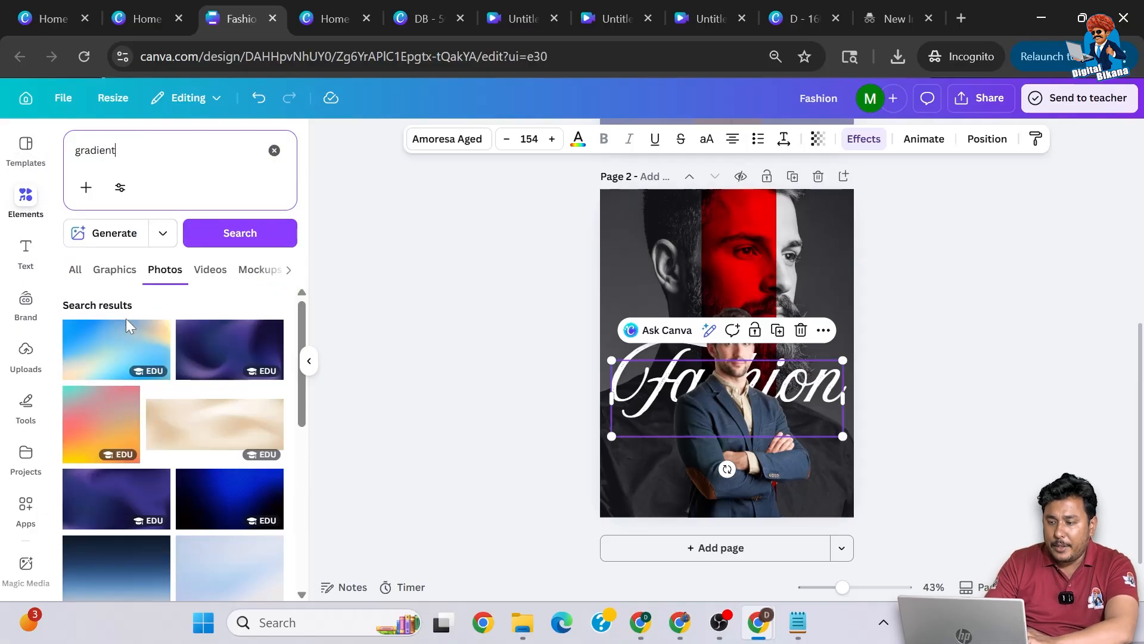
click(76, 270)
click(91, 343)
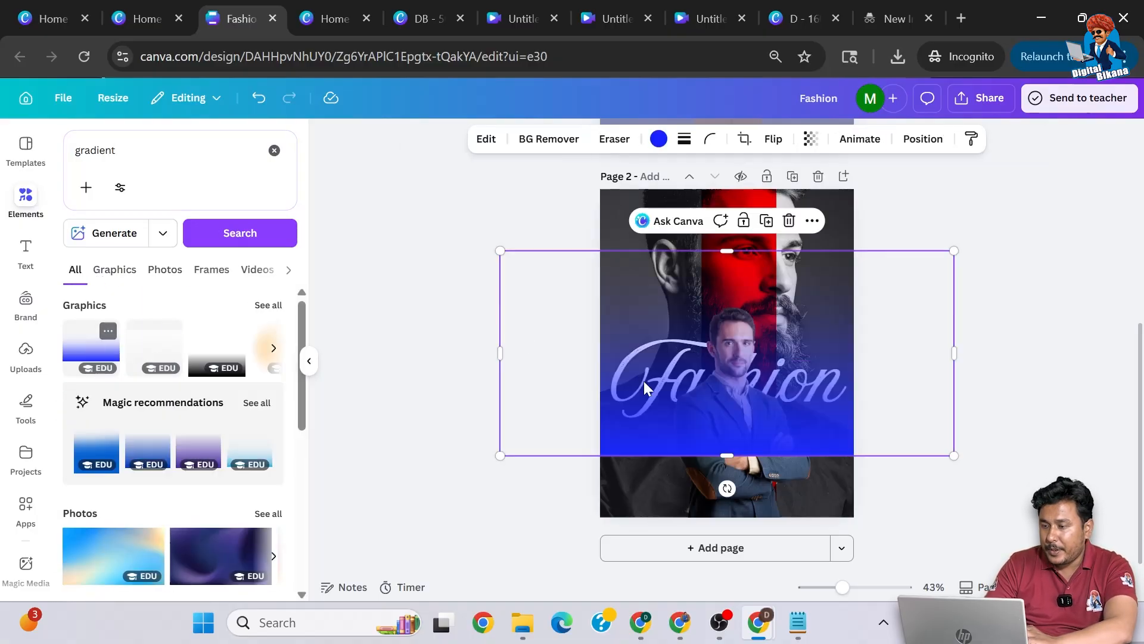
drag(731, 366, 738, 446)
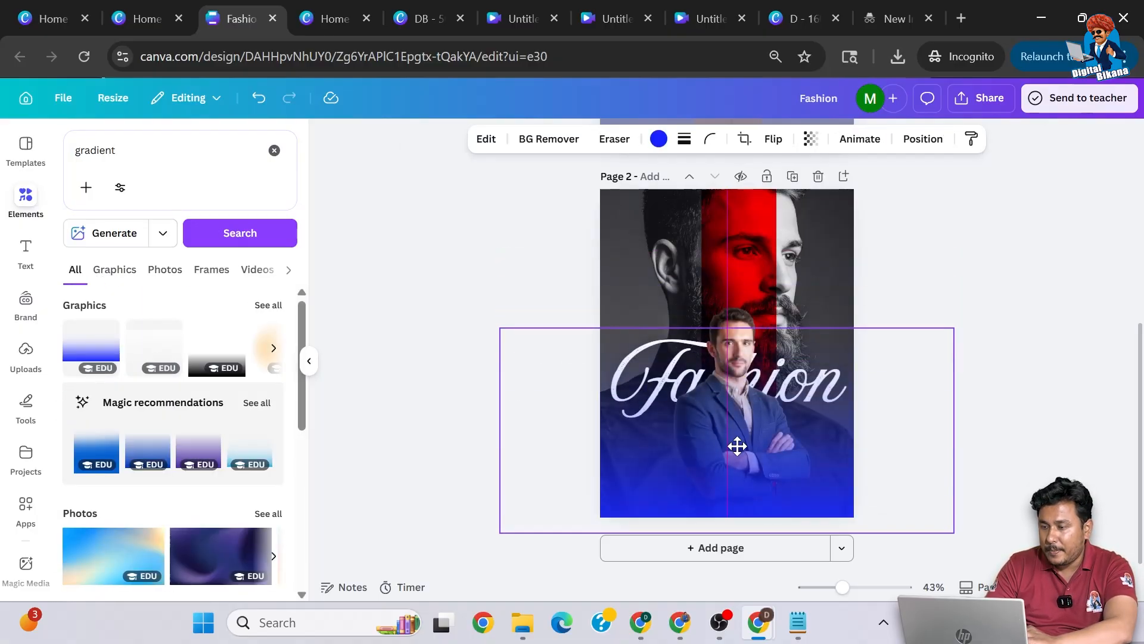
Step: Recolour the gradient with the bright red from the photo colours, then shrink it and place it along the bottom of page 2
click(659, 139)
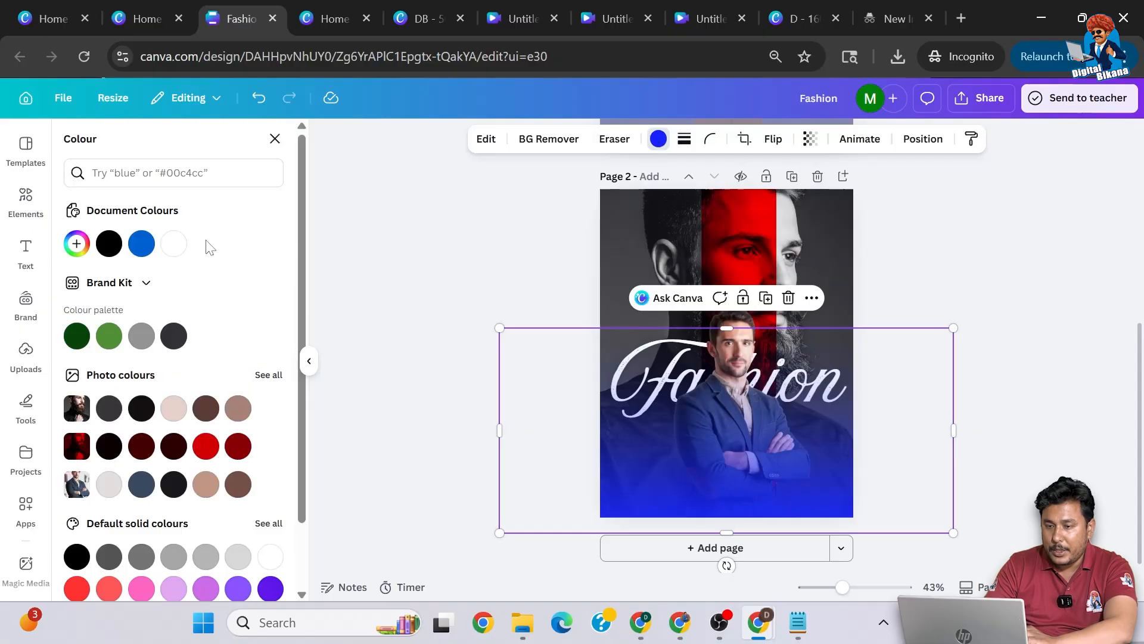
click(210, 456)
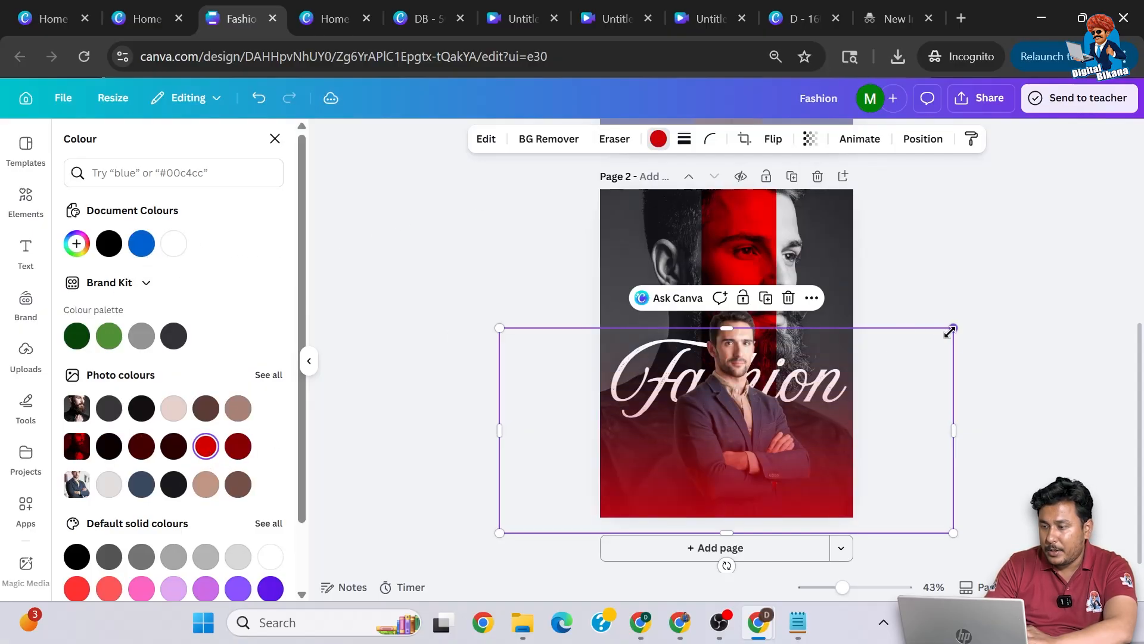
drag(950, 332, 874, 414)
drag(739, 441, 764, 452)
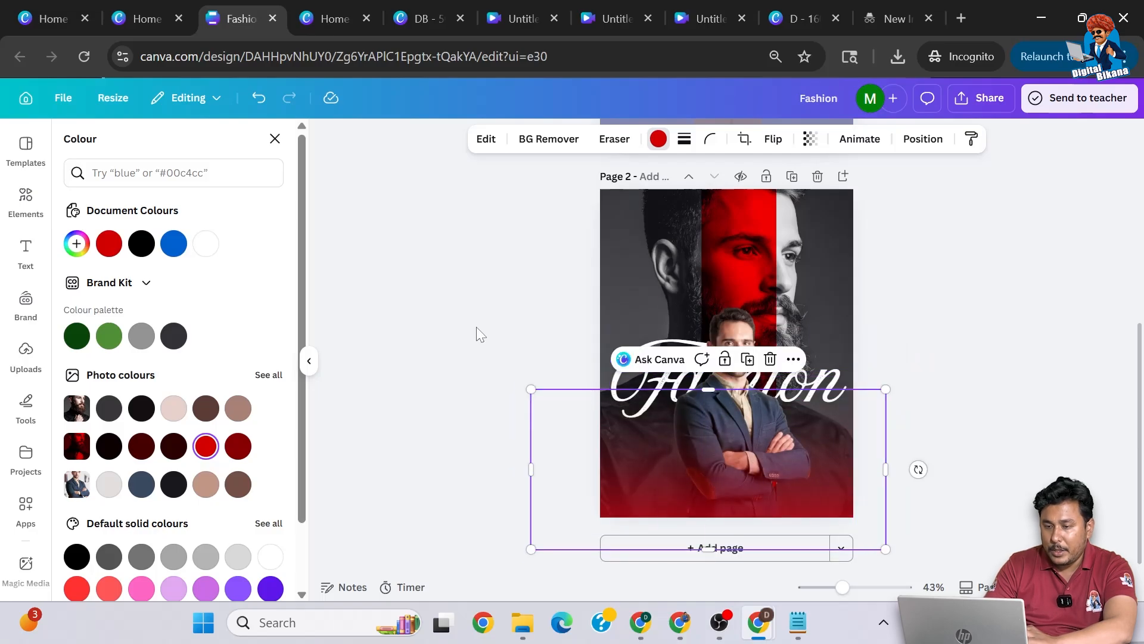
Step: Try white as the gradient's colour and switch it back to the document's red
click(210, 245)
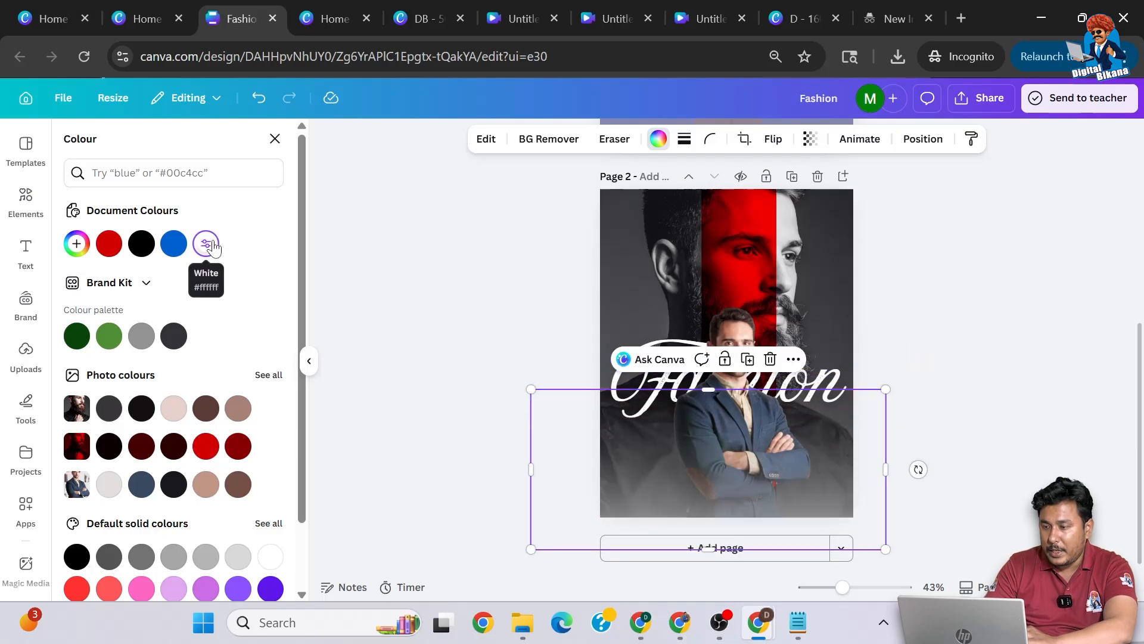
click(104, 247)
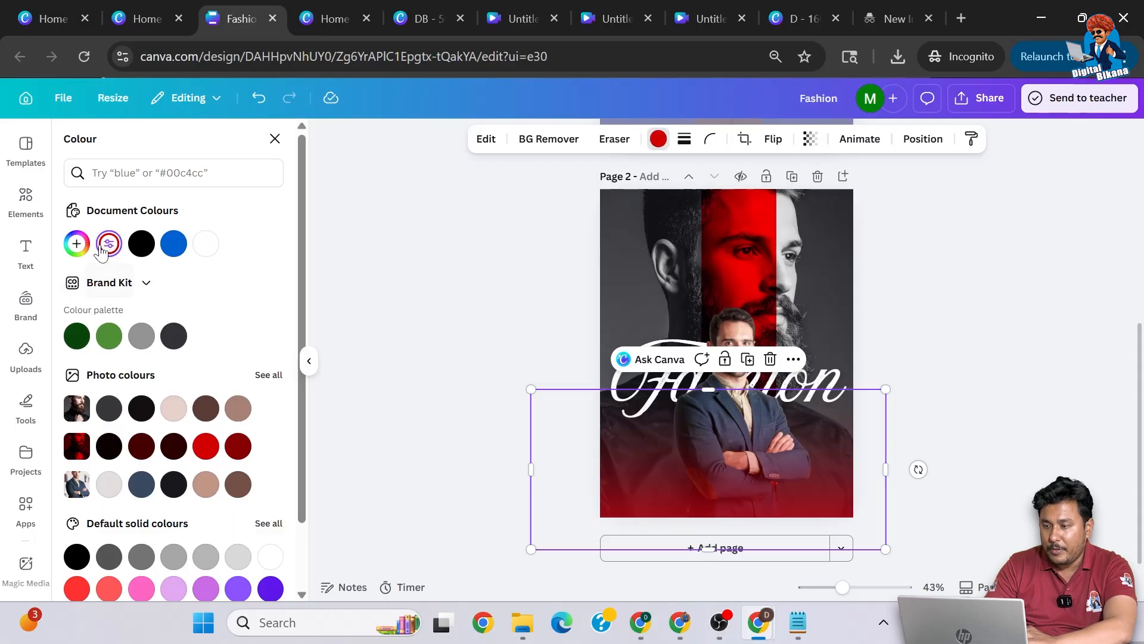
click(459, 347)
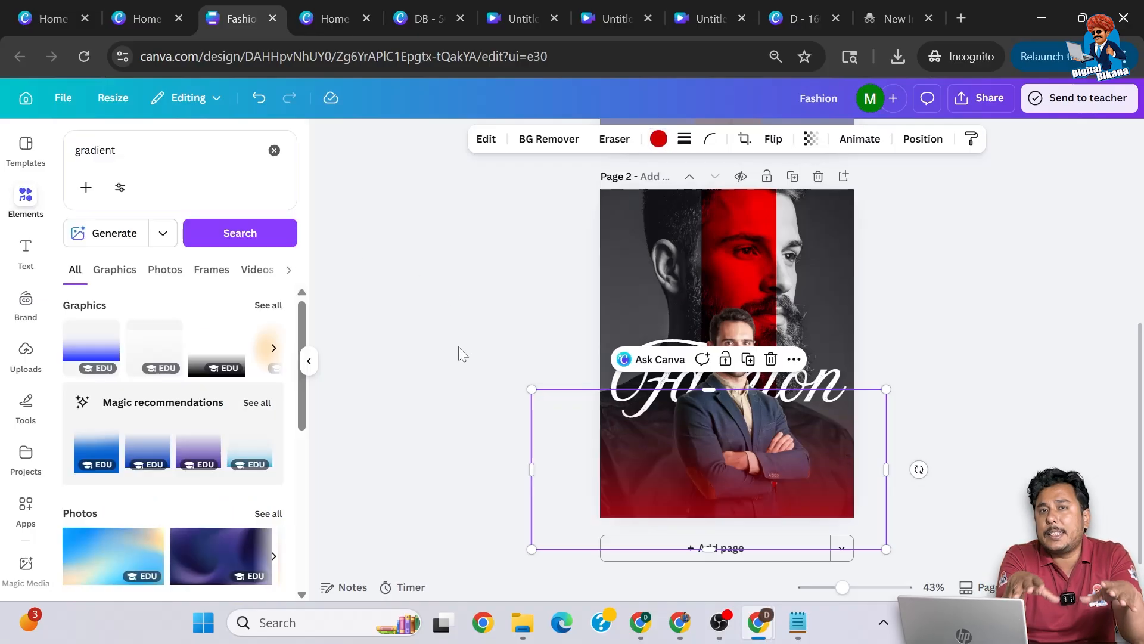